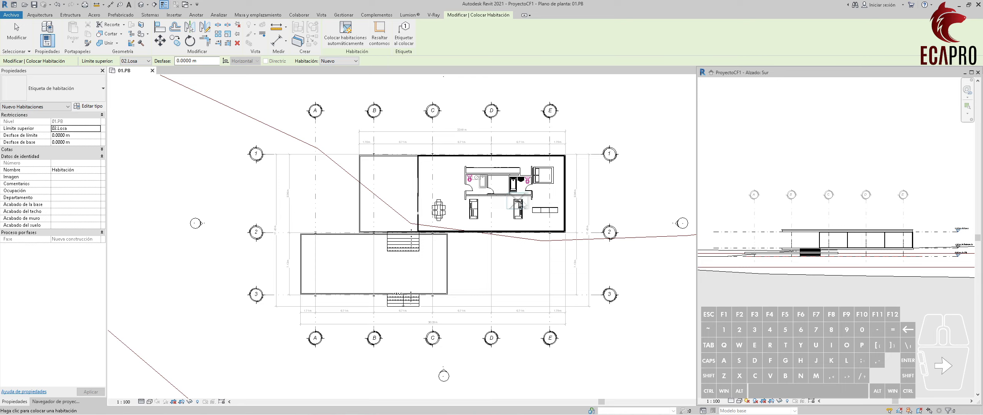
pyautogui.scroll(3, 524, 181)
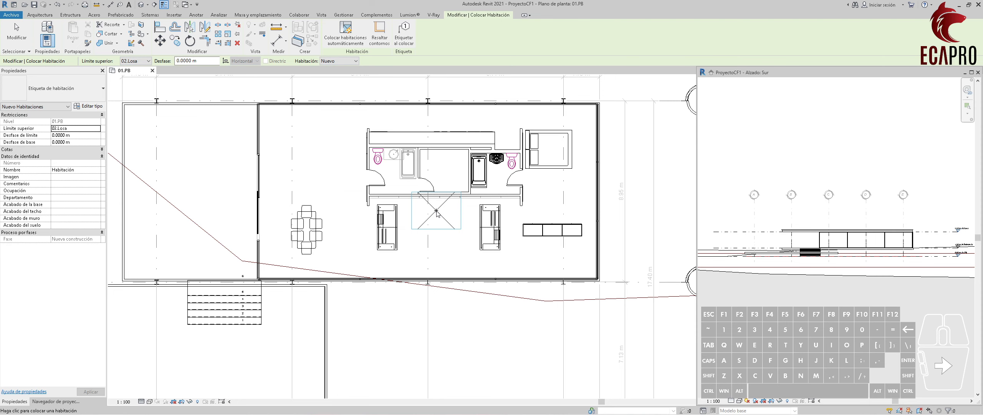
pyautogui.press('Escape')
pyautogui.scroll(-2, 516, 166)
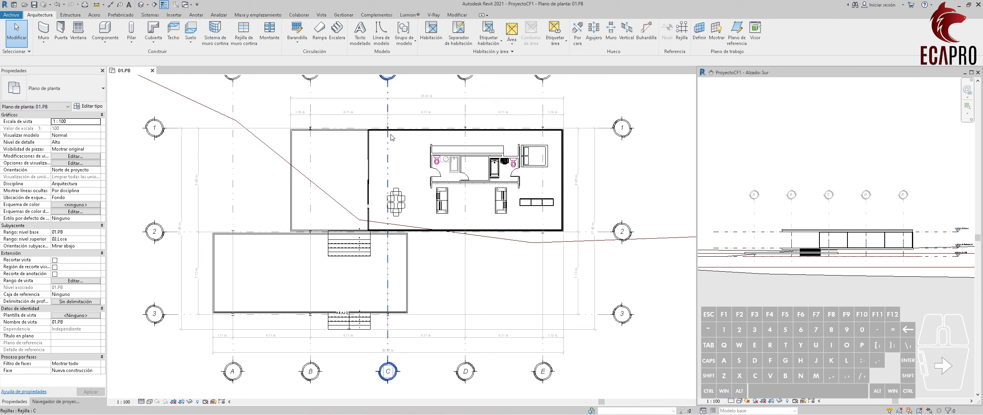
pyautogui.click(433, 28)
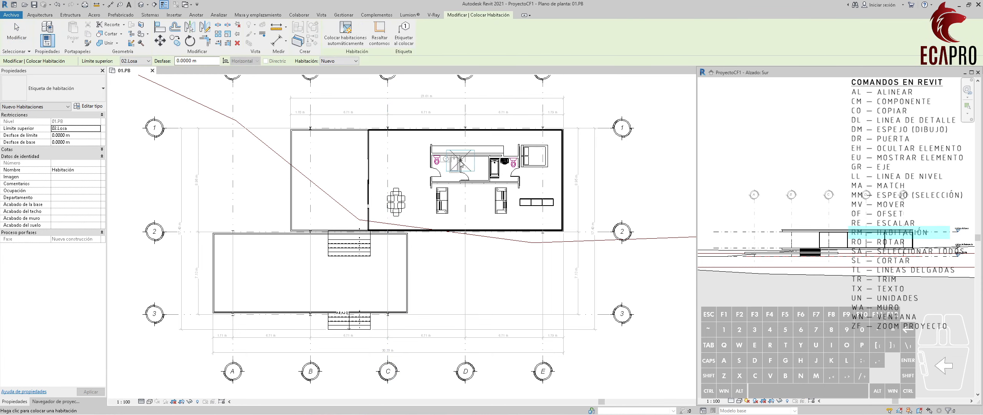
pyautogui.scroll(2, 486, 172)
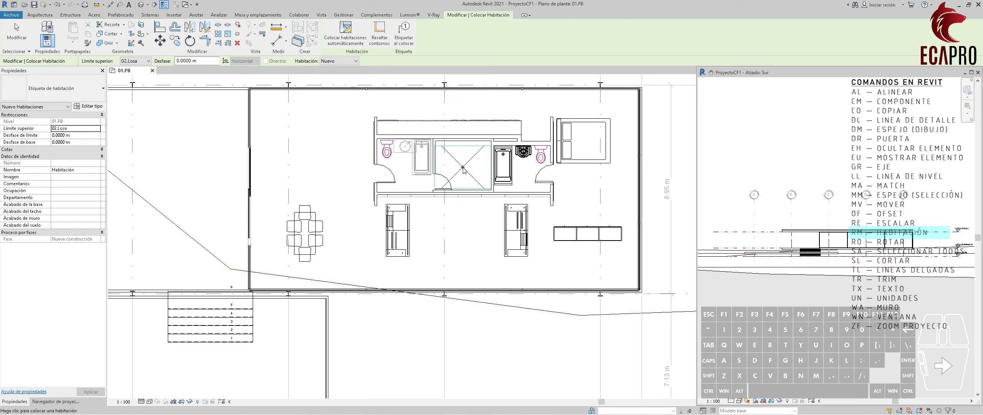
pyautogui.press('Escape')
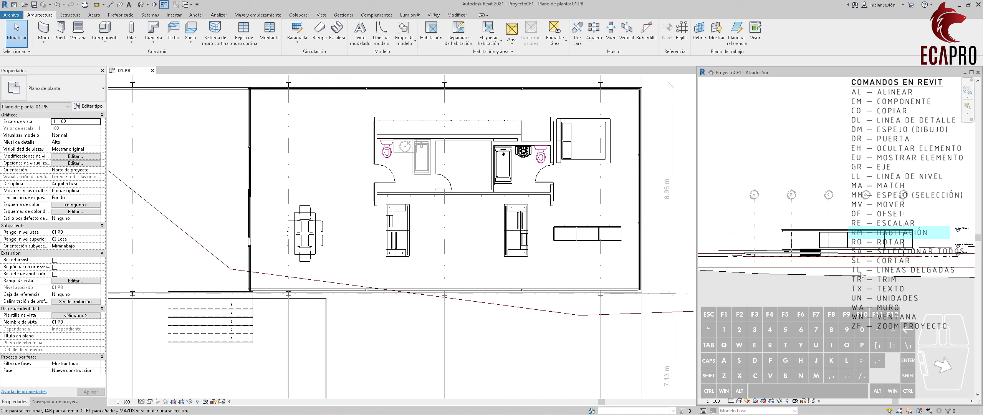
# Examine the level heights in the south elevation and check which levels already have floor plans, selecting the N.Referencia level.
pyautogui.scroll(3, 936, 248)
pyautogui.scroll(1, 937, 250)
pyautogui.moveTo(939, 273); pyautogui.dragTo(761, 282, button='middle')
pyautogui.scroll(2, 787, 263)
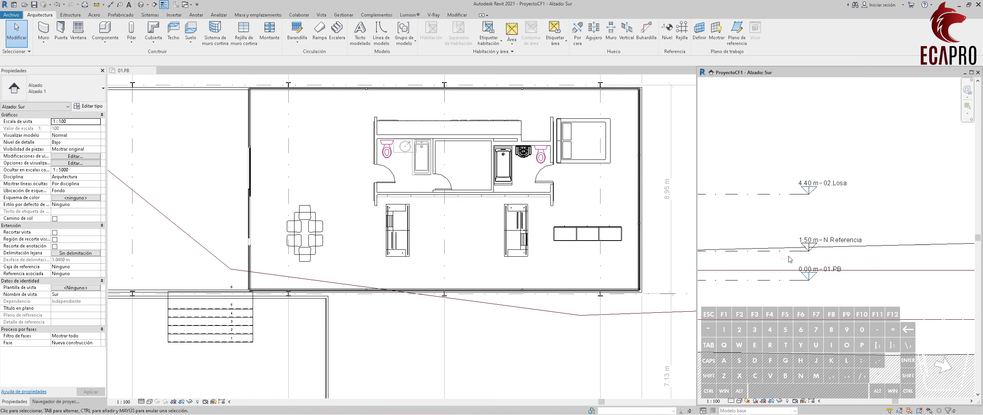
pyautogui.scroll(-2, 854, 263)
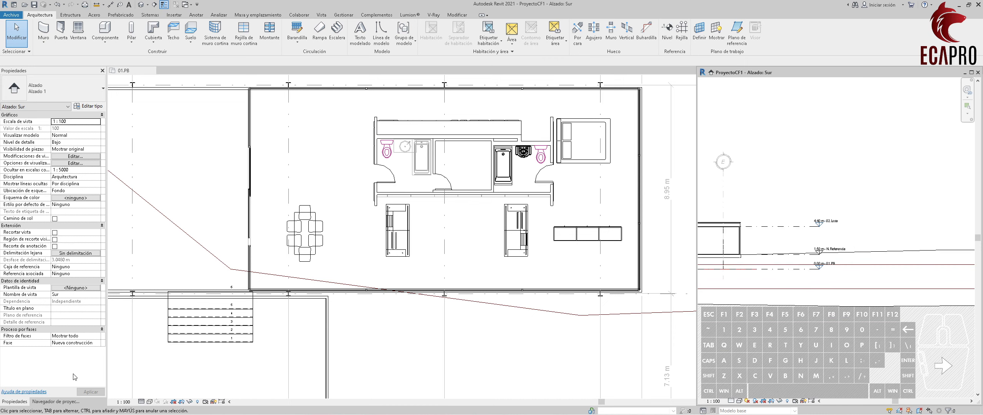
pyautogui.click(60, 401)
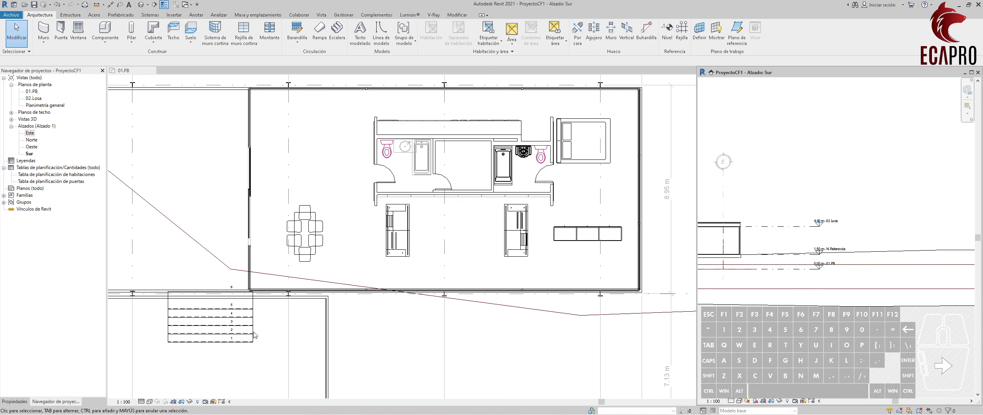
pyautogui.click(821, 251)
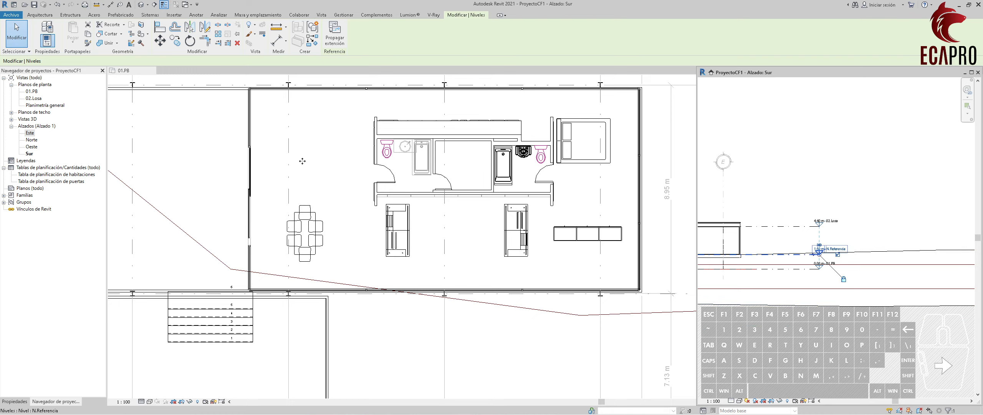
# Create a new floor plan view for the N.Referencia level.
pyautogui.click(341, 150)
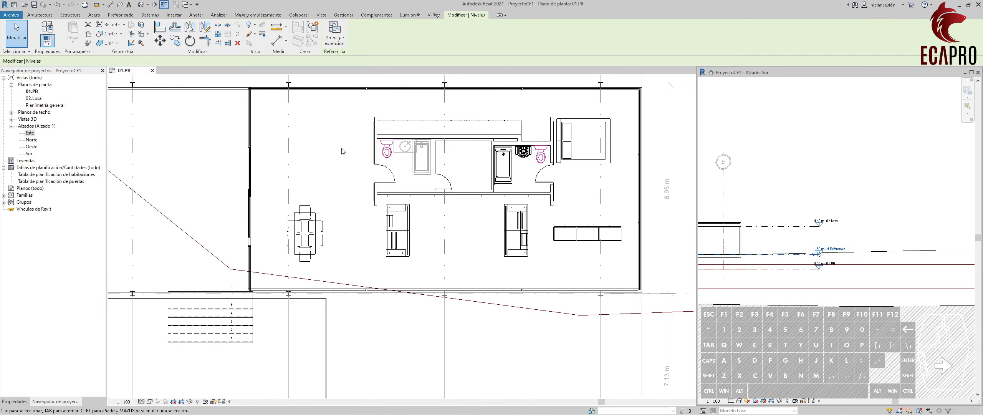
pyautogui.click(326, 17)
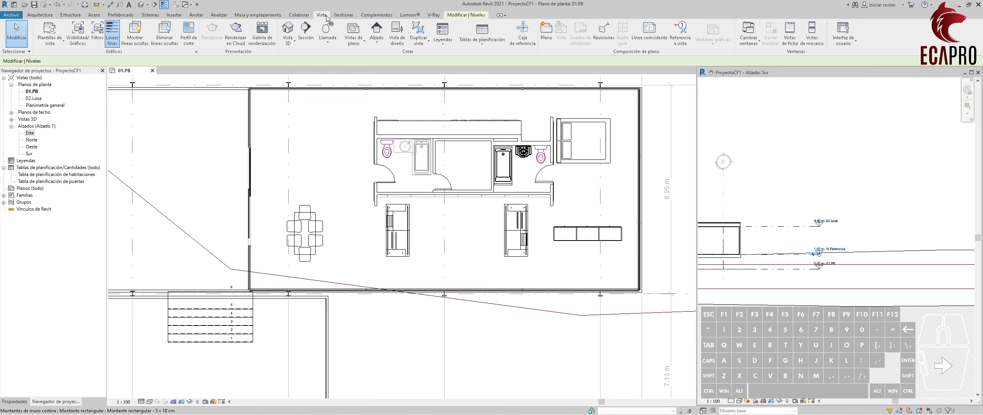
pyautogui.click(353, 34)
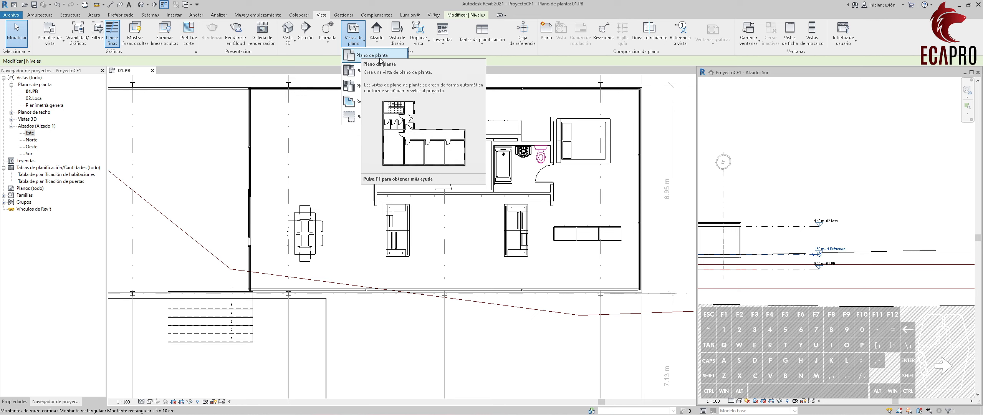
pyautogui.click(361, 55)
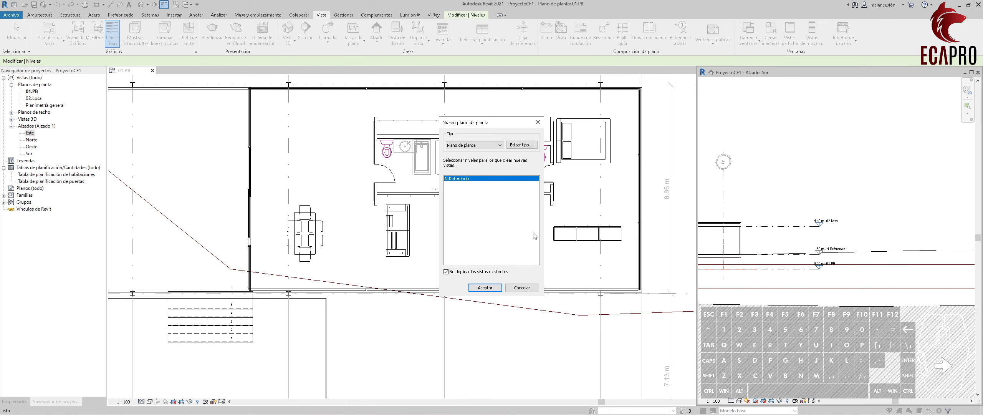
pyautogui.click(485, 288)
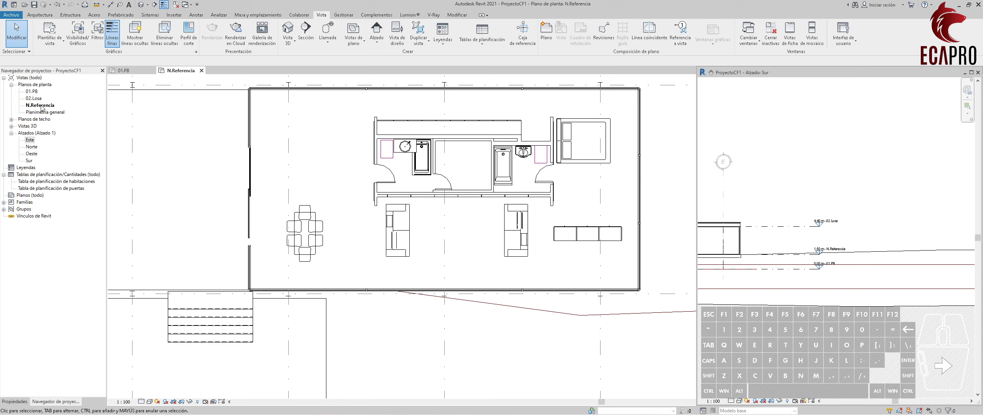
# Place rooms in the west bathroom and in the enclosed central room of the house on the N.Referencia plan.
pyautogui.scroll(-4, 367, 289)
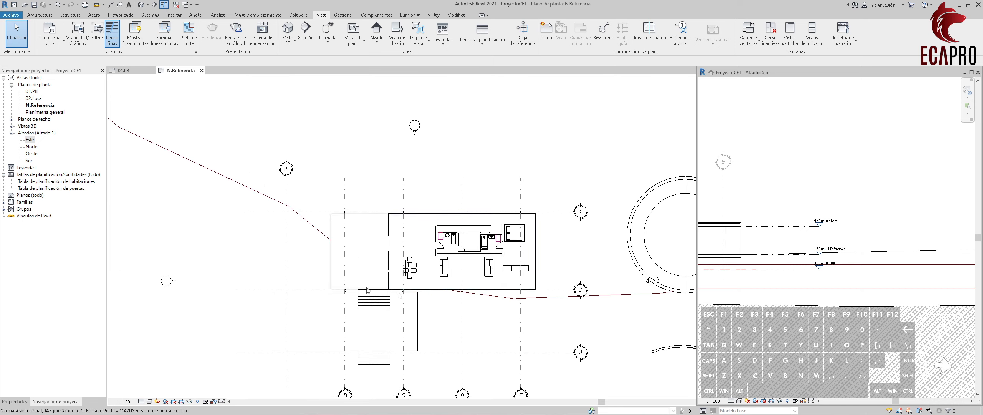
pyautogui.scroll(-2, 520, 252)
pyautogui.moveTo(488, 291); pyautogui.dragTo(484, 257, button='middle')
pyautogui.scroll(2, 482, 257)
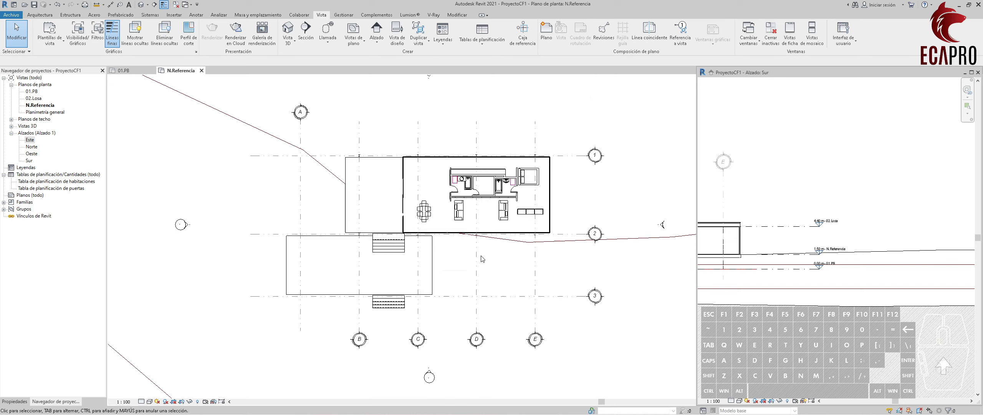
pyautogui.press('r')
pyautogui.press('m')
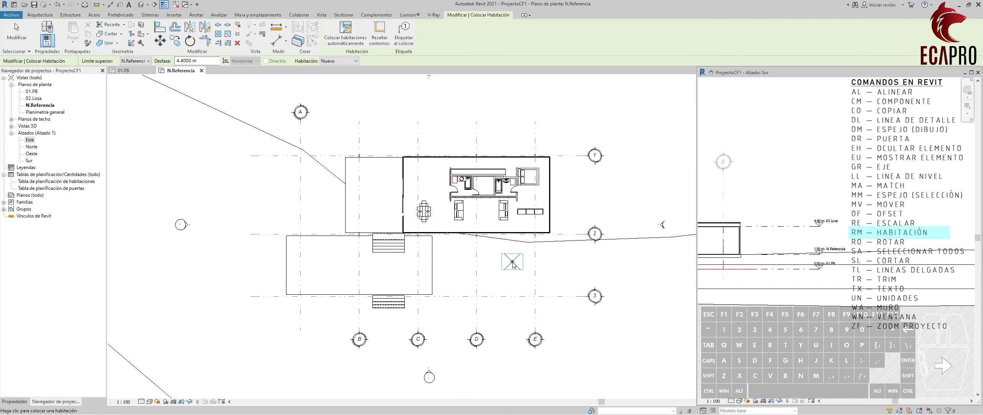
pyautogui.scroll(5, 472, 184)
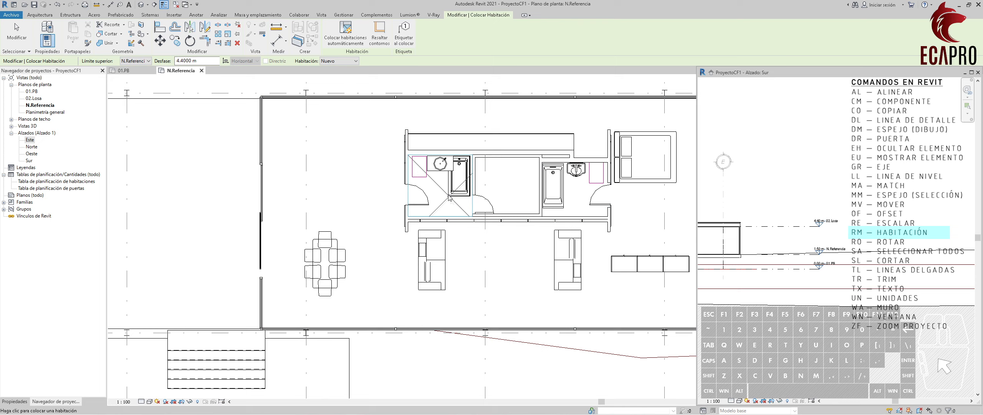
pyautogui.scroll(2, 449, 197)
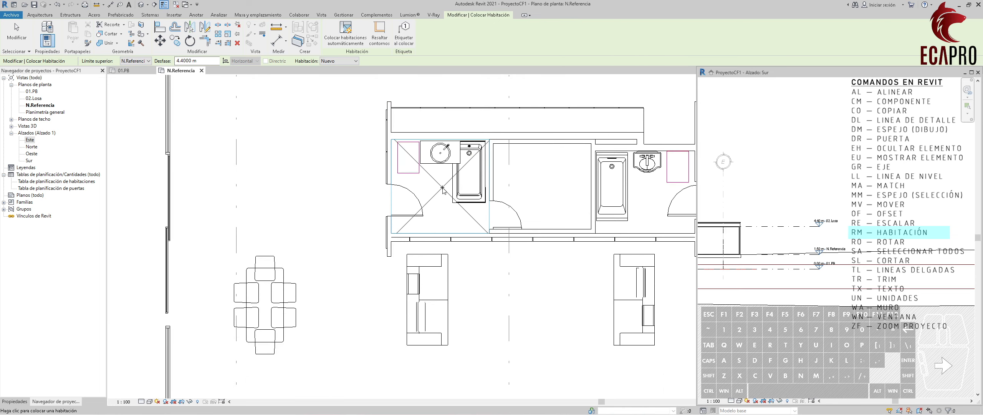
pyautogui.click(442, 188)
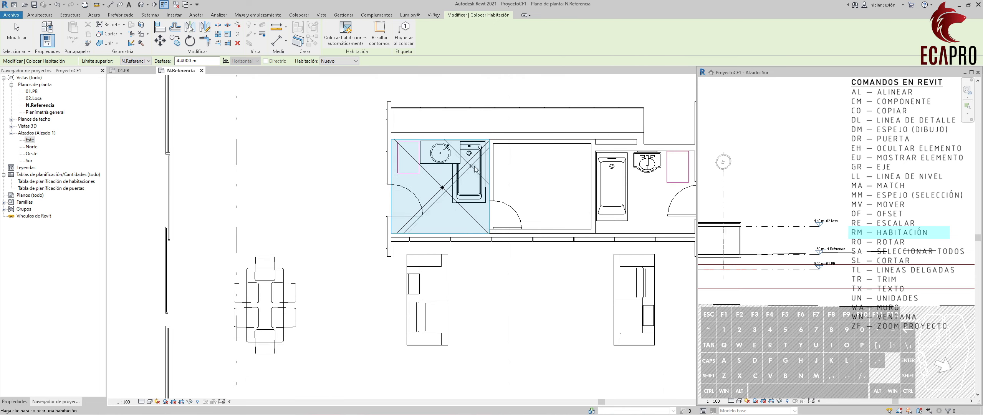
pyautogui.moveTo(603, 194); pyautogui.dragTo(532, 202, button='middle')
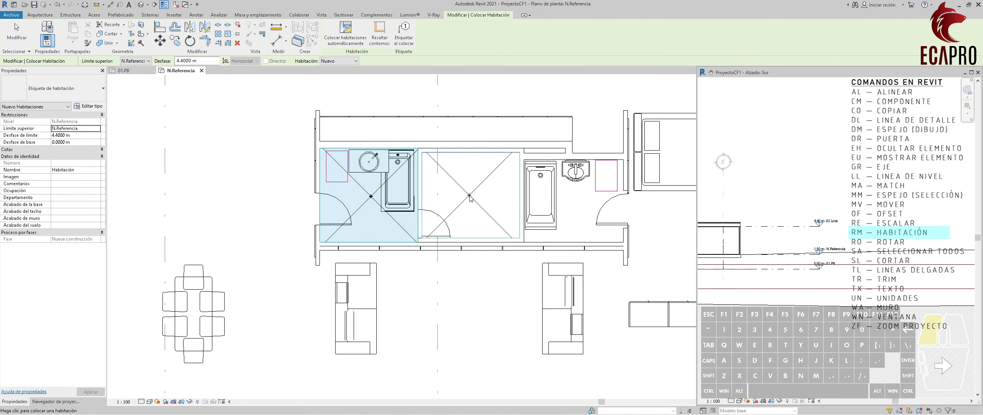
pyautogui.click(469, 196)
# Place a room in the east bathroom beside the bed and finish the Room command.
pyautogui.moveTo(569, 189); pyautogui.dragTo(409, 187, button='middle')
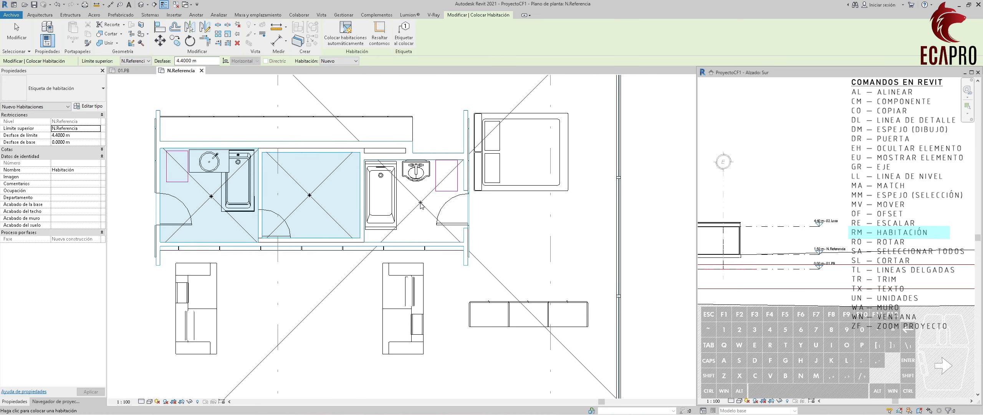
pyautogui.click(416, 202)
pyautogui.press('Escape')
pyautogui.press('Escape')
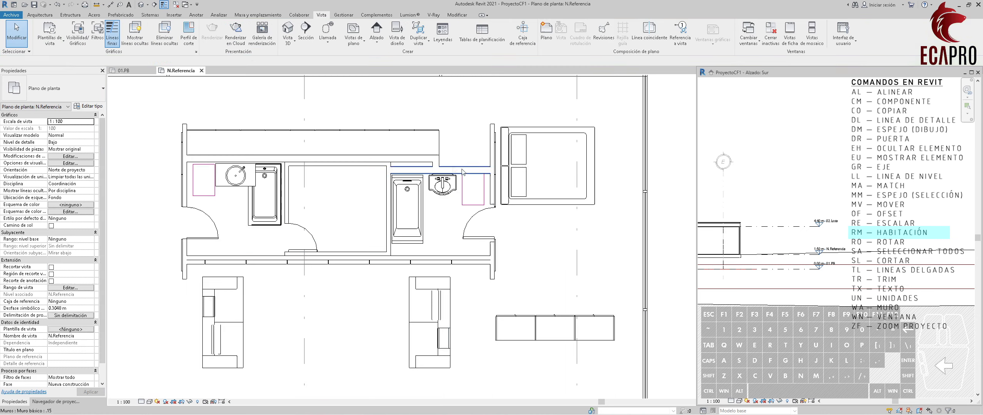
# Enclose the east bathroom with a rectangular room separation boundary between its walls, then select its room to check the extents.
pyautogui.click(40, 15)
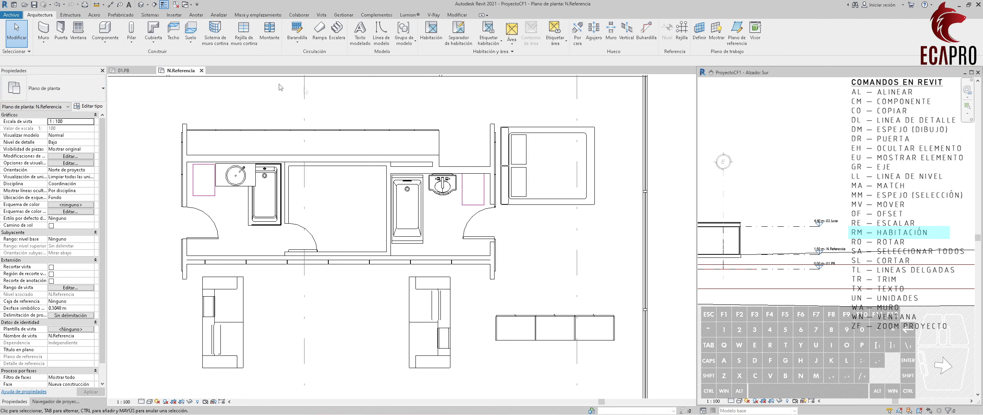
pyautogui.click(459, 30)
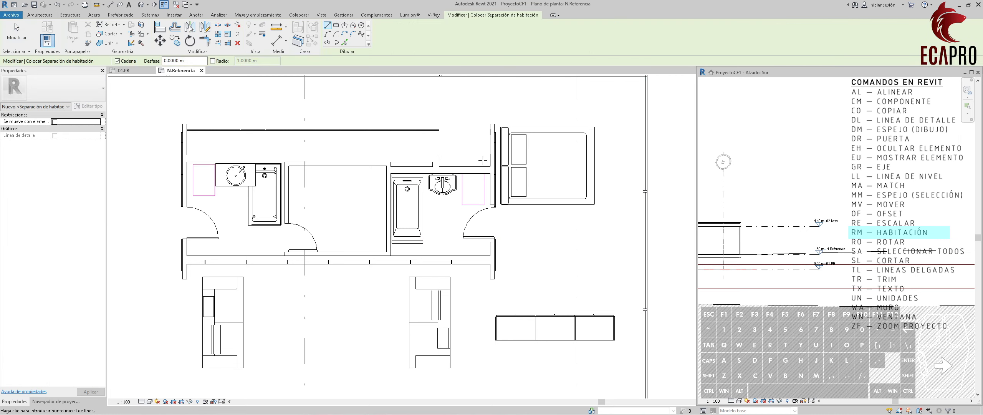
pyautogui.scroll(2, 483, 224)
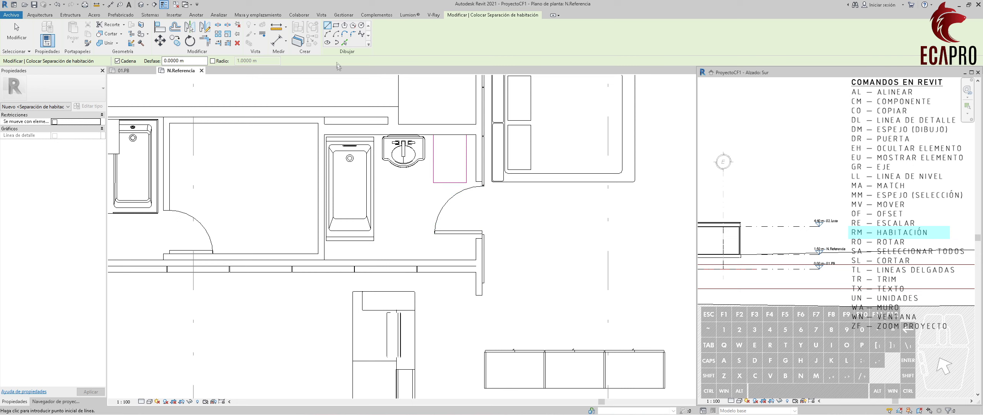
pyautogui.click(337, 26)
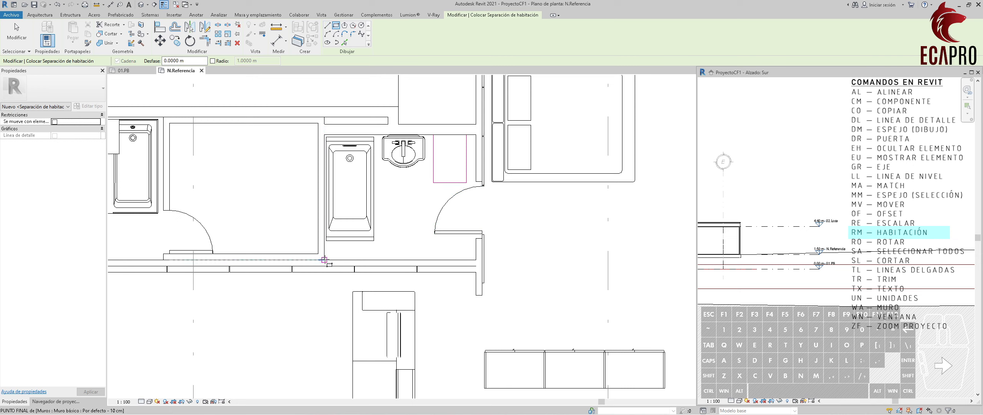
pyautogui.click(324, 259)
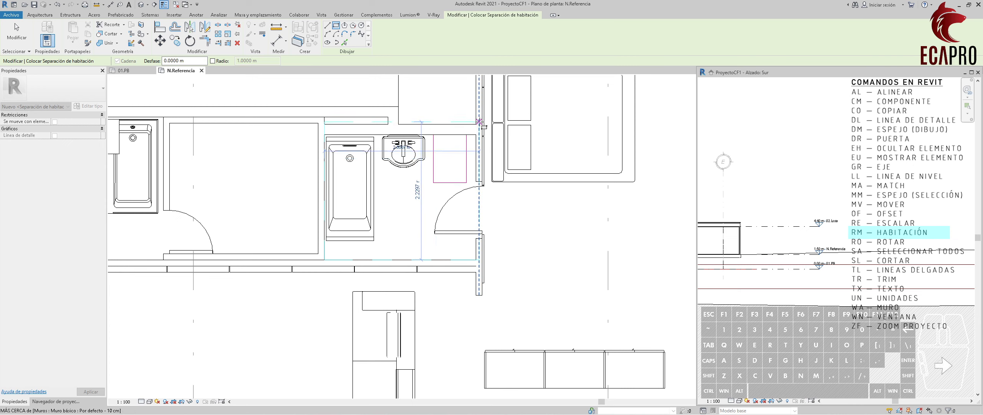
pyautogui.click(483, 124)
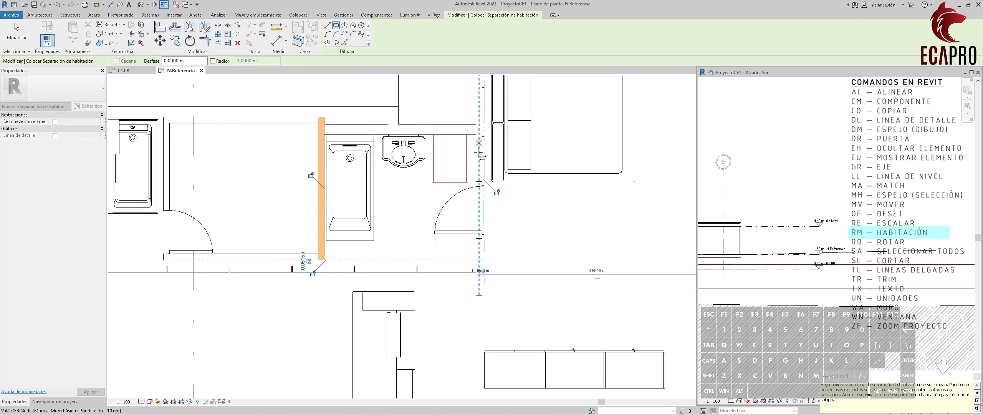
pyautogui.press('Escape')
pyautogui.press('Escape')
pyautogui.click(423, 218)
pyautogui.scroll(-3, 443, 230)
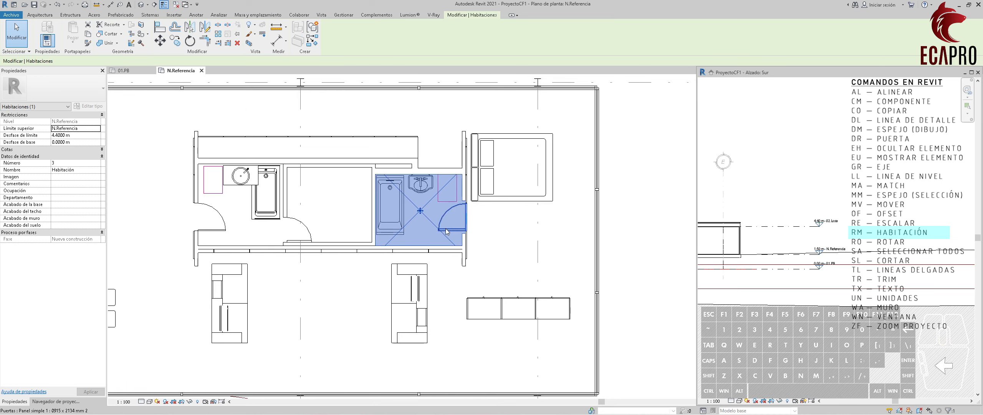
# Place a room in the open area surrounding the bathroom core, within the house's outer walls.
pyautogui.moveTo(370, 203); pyautogui.dragTo(443, 203, button='middle')
pyautogui.press('r')
pyautogui.press('m')
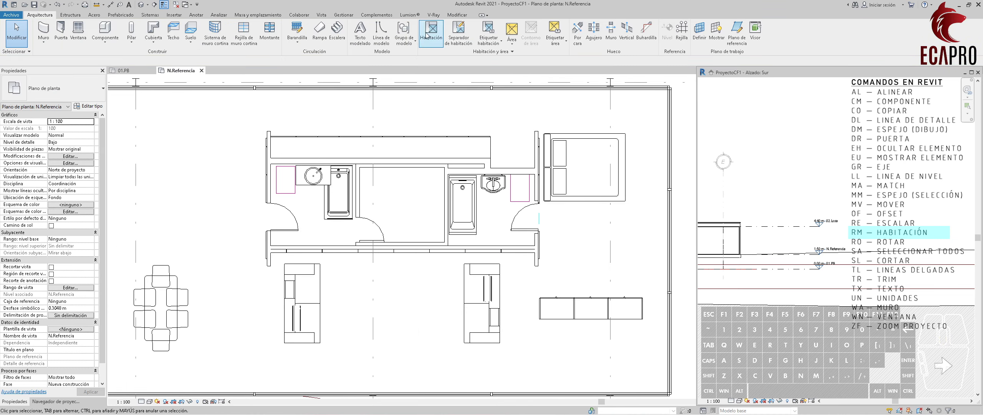
pyautogui.moveTo(393, 112); pyautogui.dragTo(401, 153, button='middle')
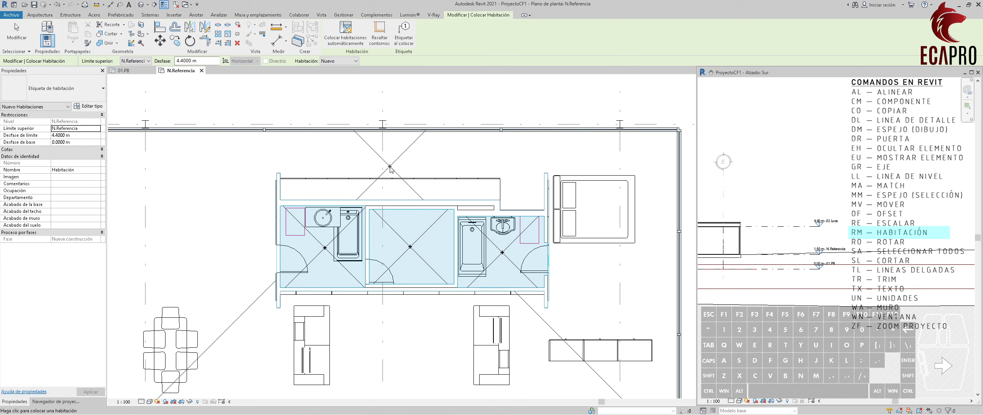
pyautogui.click(390, 166)
pyautogui.scroll(-2, 434, 174)
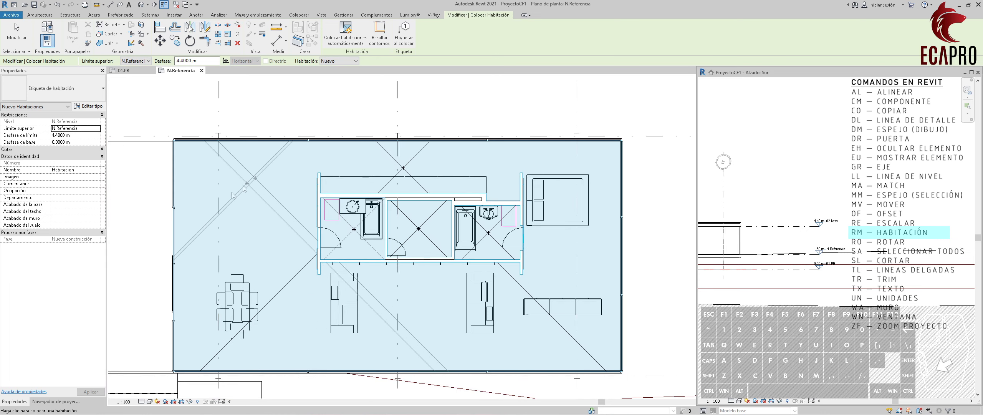
pyautogui.press('Escape')
pyautogui.press('Escape')
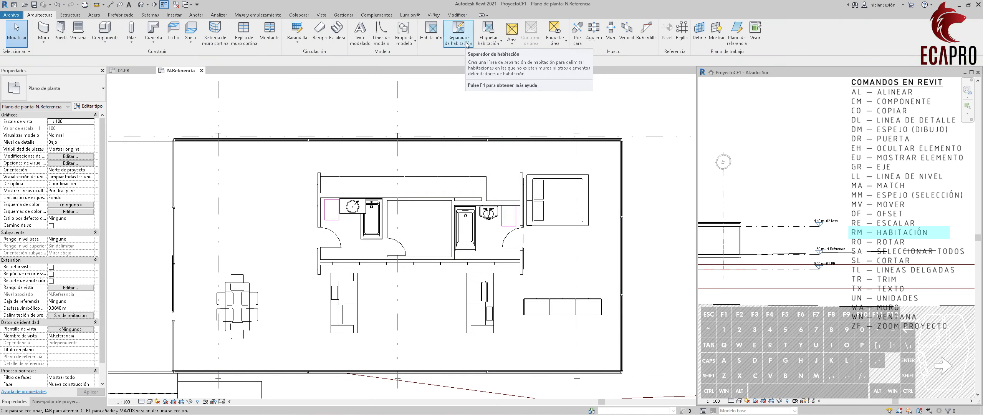
# Draw a rectangular room separation boundary around the kitchen area, from the bathroom core's west wall up to the north façade.
pyautogui.click(466, 45)
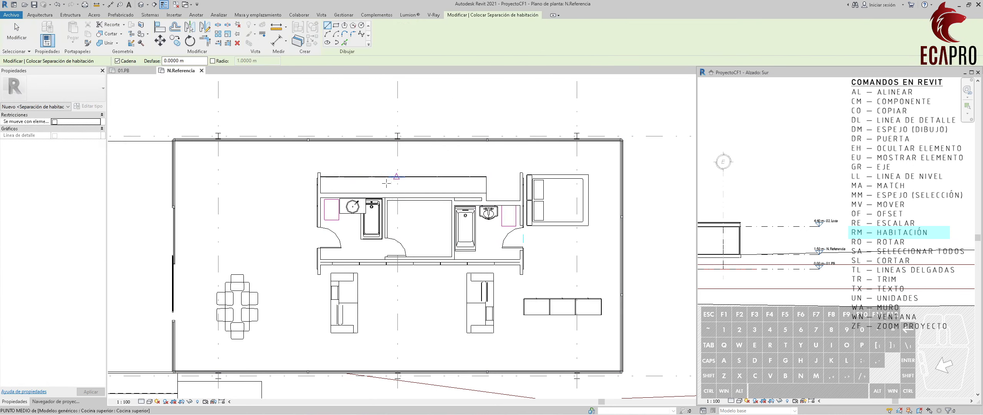
pyautogui.click(336, 25)
pyautogui.scroll(2, 328, 201)
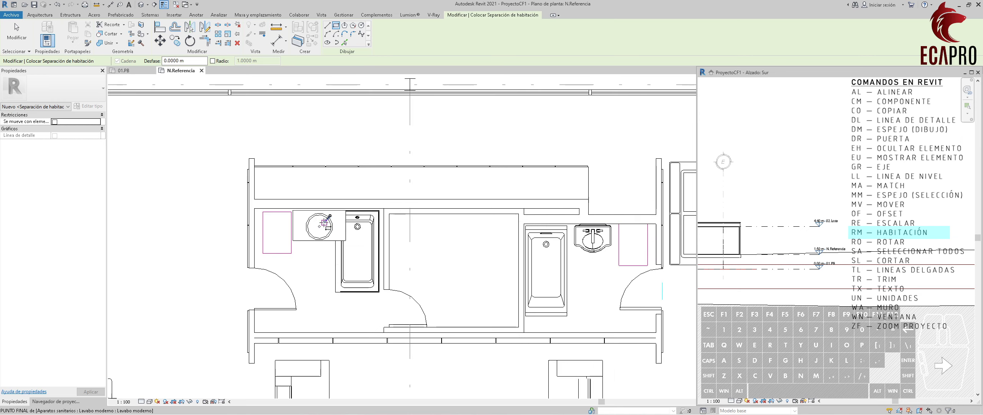
pyautogui.click(252, 204)
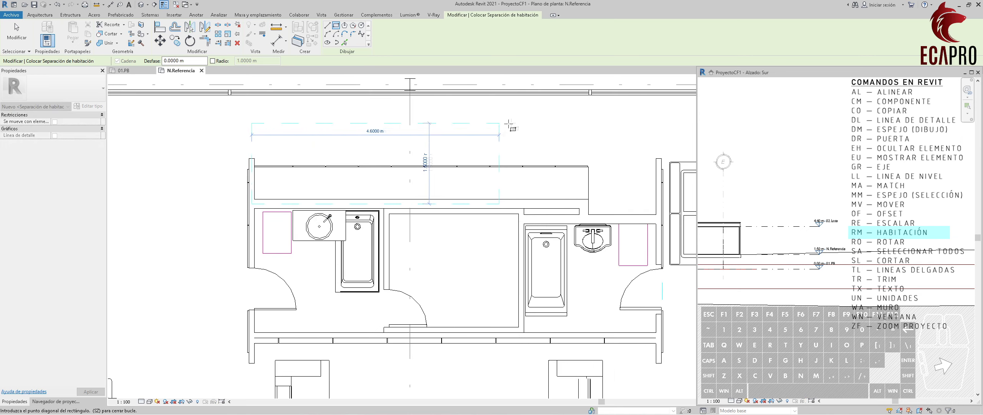
pyautogui.click(662, 92)
pyautogui.press('Escape')
# Move the south separation line of the kitchen boundary down onto the east bathroom's north wall.
pyautogui.moveTo(633, 224); pyautogui.dragTo(541, 217, button='middle')
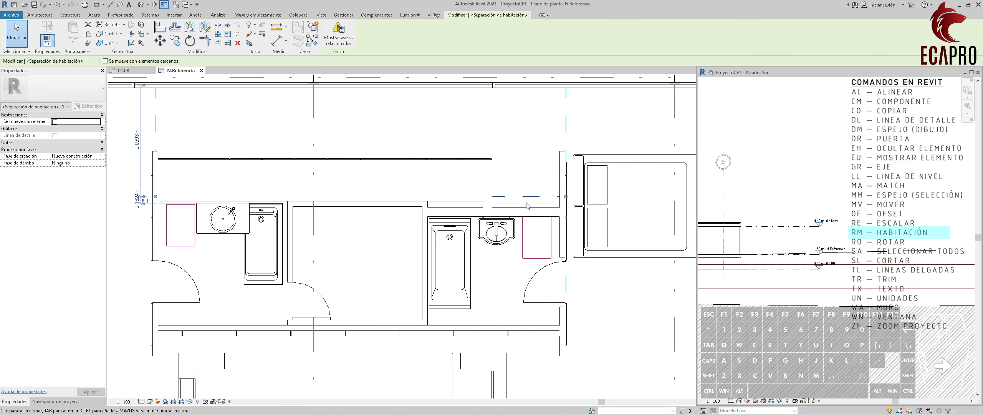
pyautogui.click(161, 40)
pyautogui.scroll(2, 559, 200)
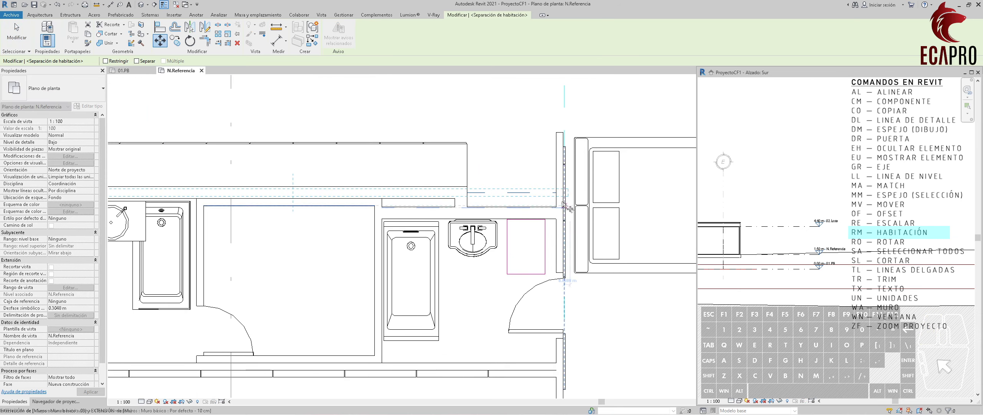
pyautogui.click(560, 193)
pyautogui.click(564, 207)
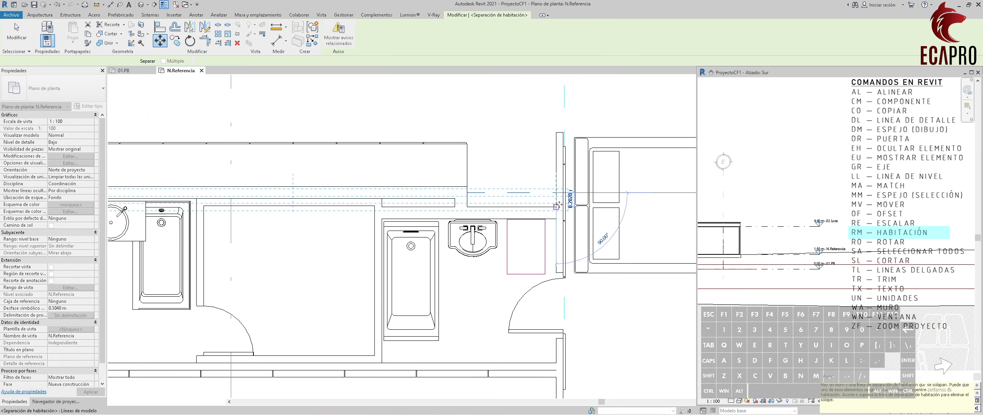
# Place a room in the remaining open area, in the east part of the house between the bed and the low cabinets.
pyautogui.press('z')
pyautogui.press('f')
pyautogui.press('r')
pyautogui.press('m')
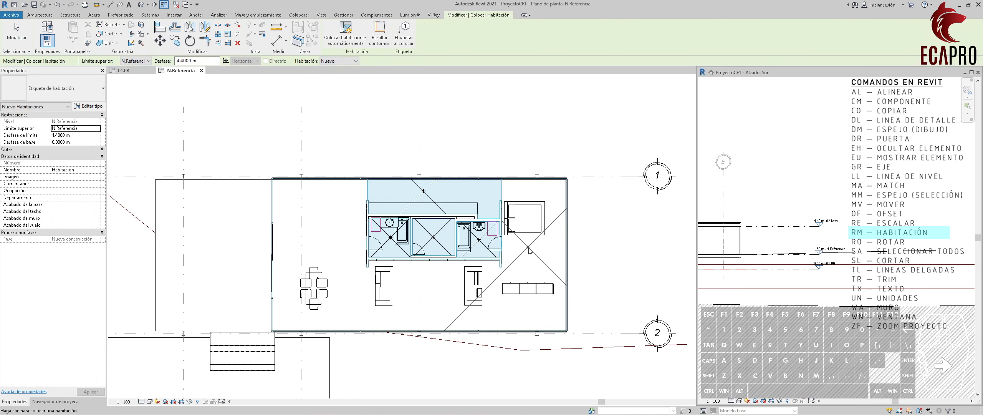
pyautogui.click(547, 242)
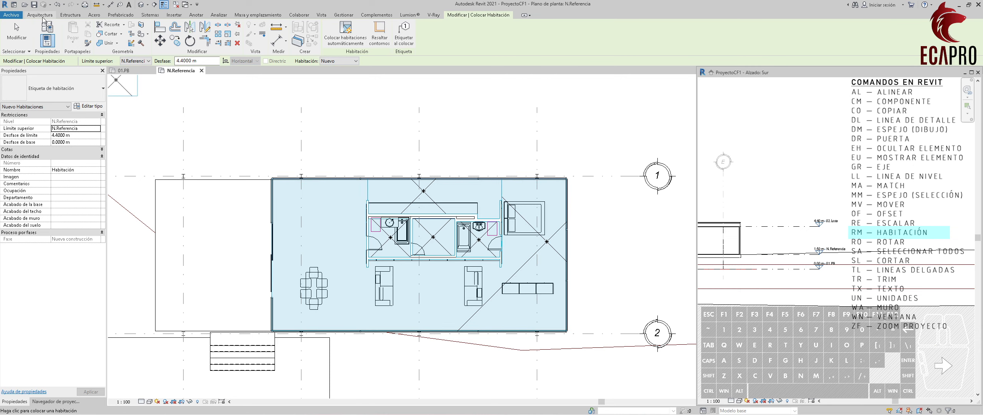
# Enclose the bedroom with a rectangular room separation boundary from the north façade to the low cabinets' south edge, then select its room.
pyautogui.click(40, 15)
pyautogui.click(457, 33)
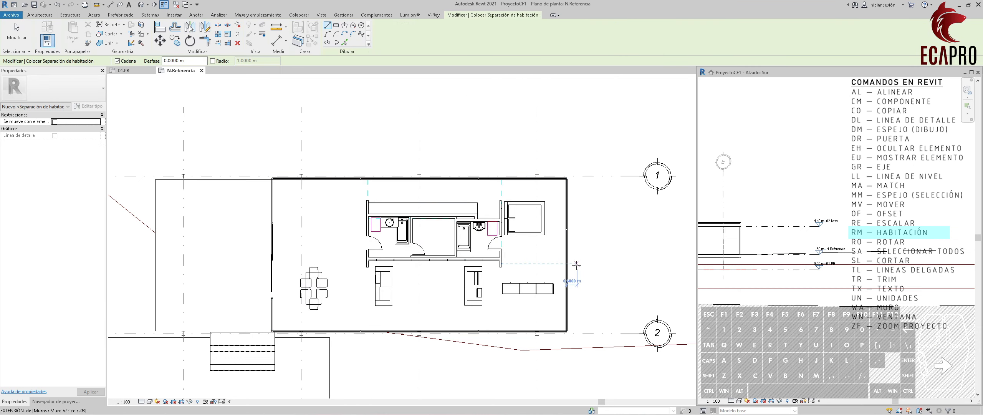
pyautogui.scroll(5, 503, 194)
pyautogui.click(499, 150)
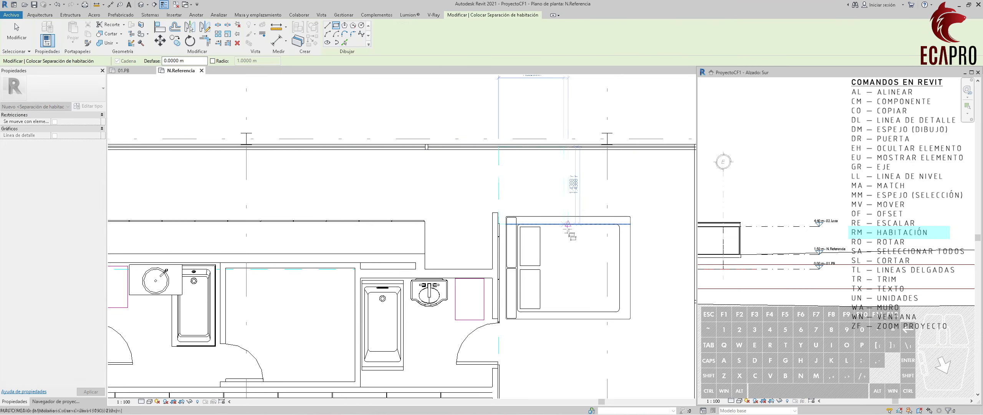
pyautogui.scroll(-4, 460, 153)
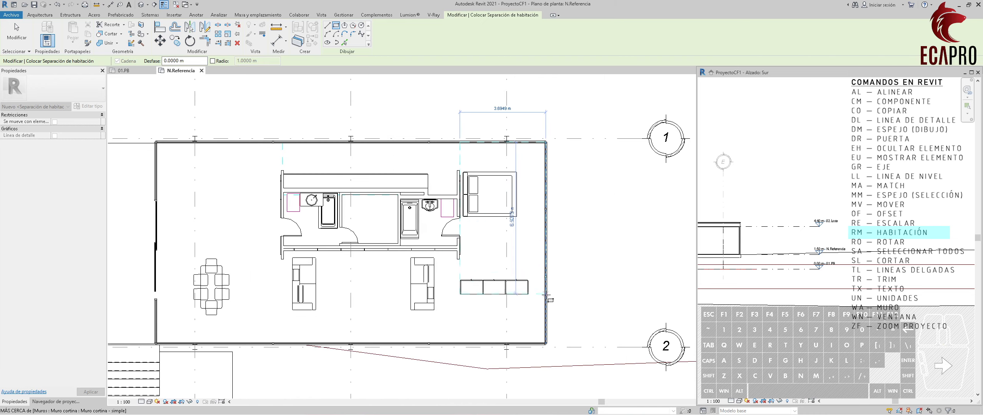
pyautogui.scroll(4, 546, 295)
pyautogui.click(546, 295)
pyautogui.scroll(-4, 546, 294)
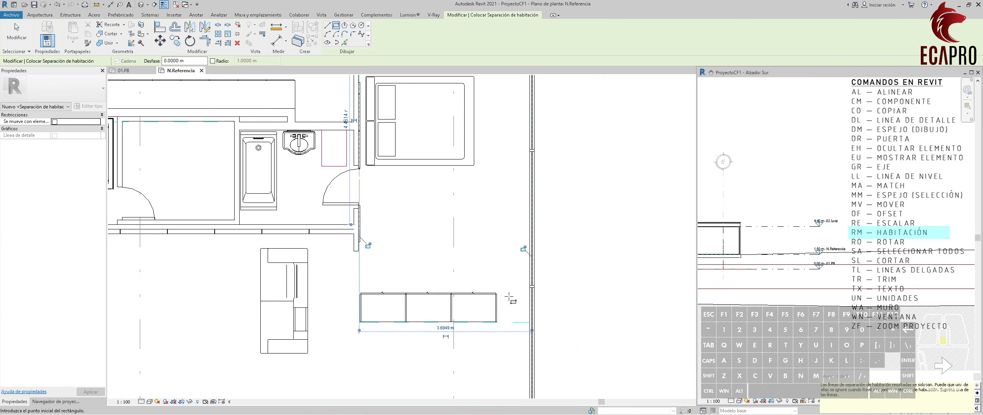
pyautogui.press('Escape')
pyautogui.press('Escape')
pyautogui.scroll(2, 507, 282)
pyautogui.click(462, 238)
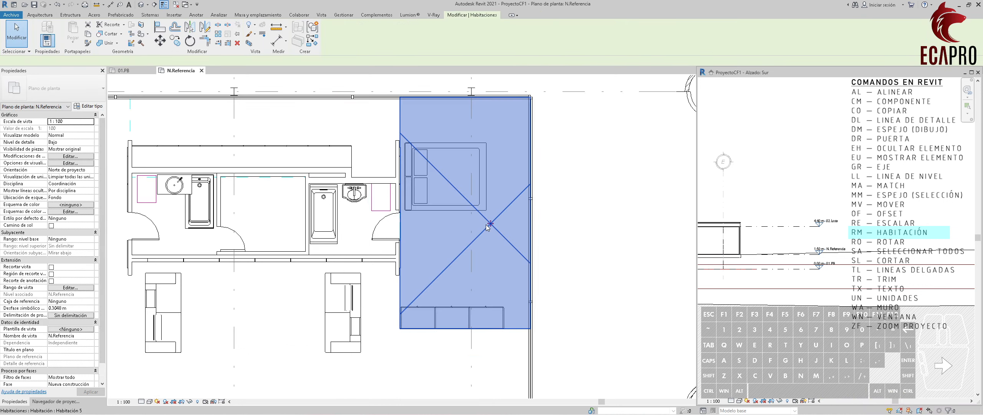
# Place a room in the remaining living and dining area between the sofas and finish the Room command.
pyautogui.scroll(-4, 462, 238)
pyautogui.press('r')
pyautogui.press('m')
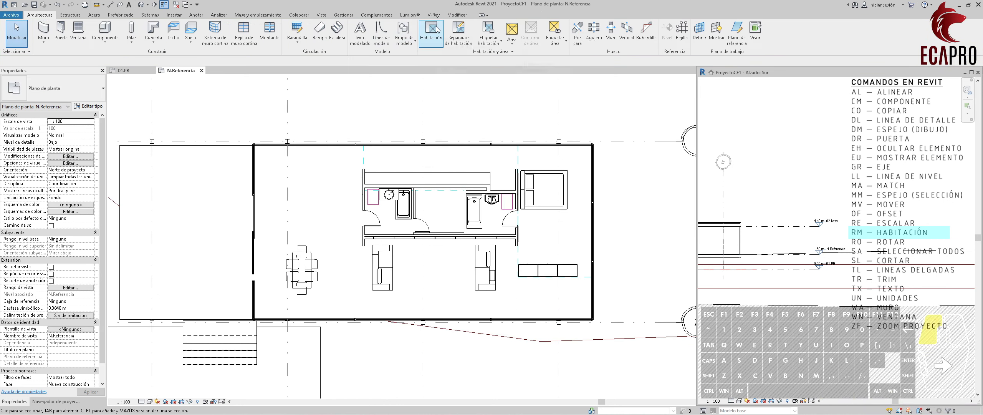
pyautogui.moveTo(419, 285); pyautogui.dragTo(466, 258, button='middle')
pyautogui.click(455, 253)
pyautogui.press('Escape')
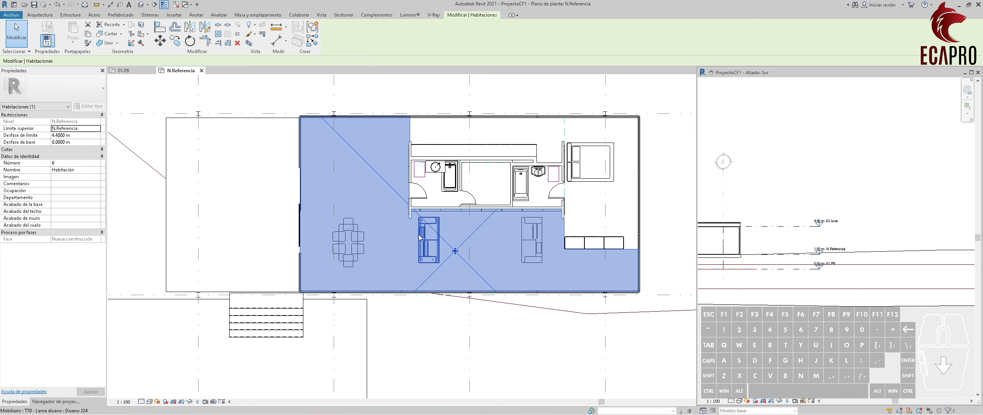
pyautogui.press('Escape')
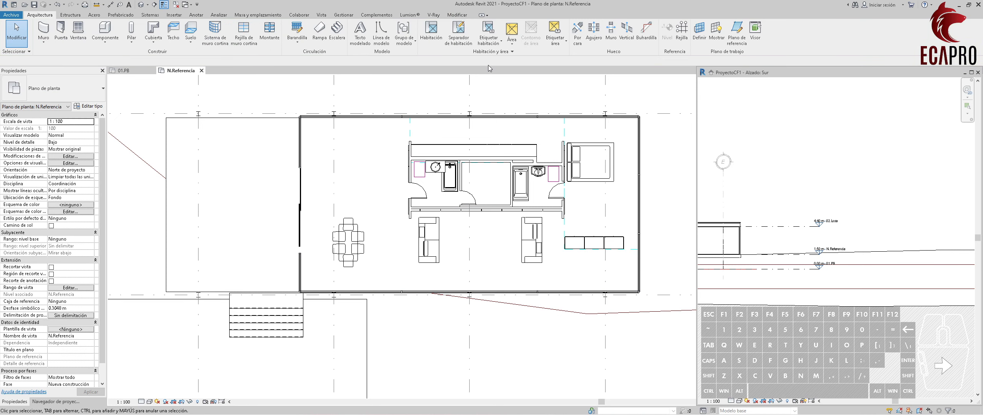
# Tag the west bathroom, the central room, the east bathroom and the bedroom with room tags.
pyautogui.click(488, 31)
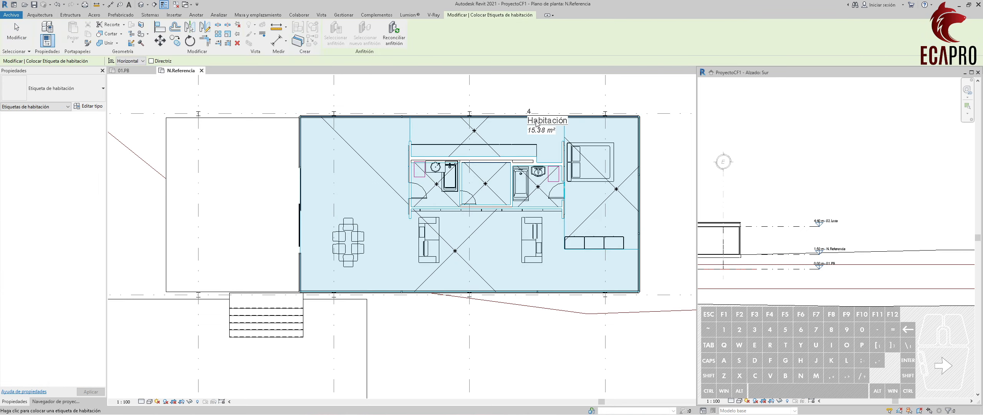
pyautogui.scroll(4, 433, 189)
pyautogui.click(413, 184)
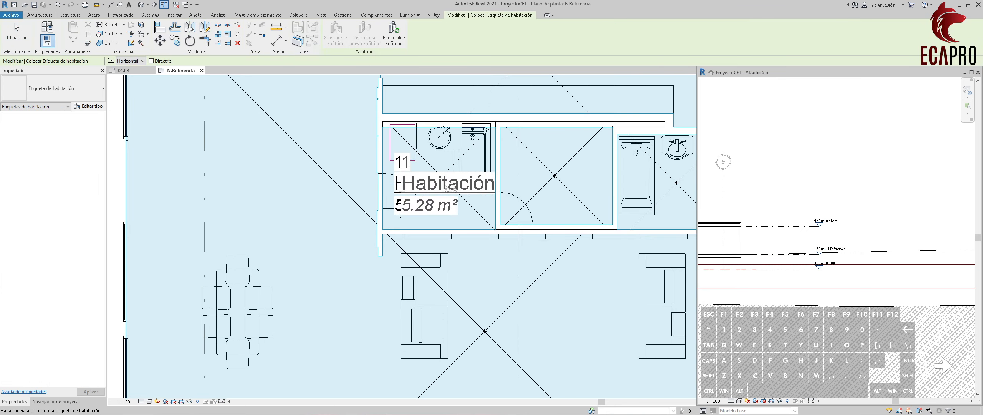
pyautogui.click(533, 184)
pyautogui.moveTo(594, 187); pyautogui.dragTo(465, 188, button='middle')
pyautogui.click(508, 186)
pyautogui.scroll(-1, 608, 211)
pyautogui.moveTo(608, 208); pyautogui.dragTo(489, 212, button='middle')
pyautogui.click(528, 198)
# Tag the kitchen and the living and dining area, then finish the Room Tag command.
pyautogui.moveTo(351, 149); pyautogui.dragTo(414, 193, button='middle')
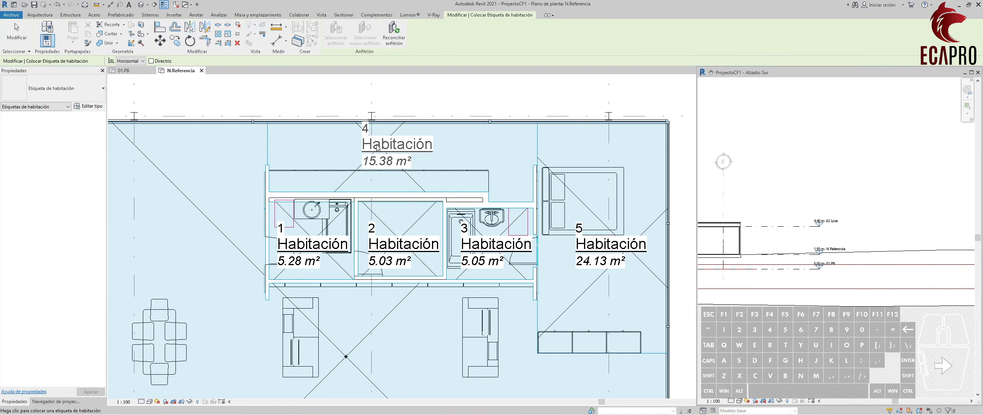
pyautogui.click(404, 150)
pyautogui.moveTo(404, 153); pyautogui.dragTo(387, 77, button='middle')
pyautogui.click(387, 273)
pyautogui.scroll(-1, 448, 277)
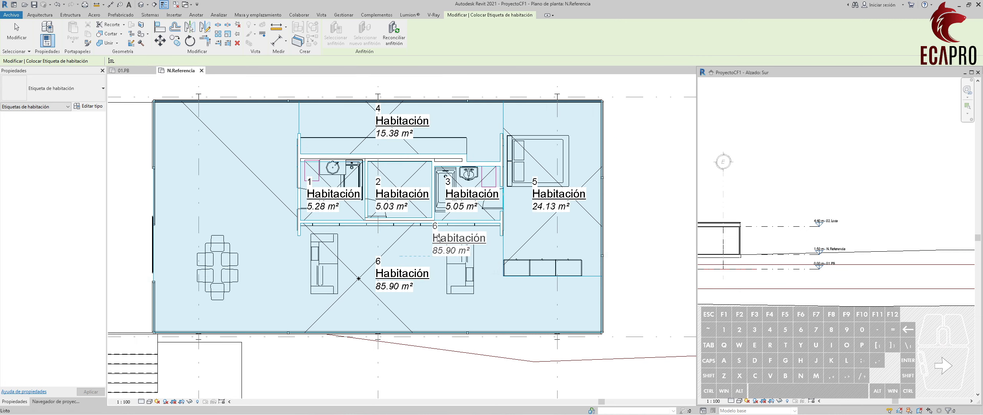
pyautogui.press('Escape')
pyautogui.press('Escape')
# Delete the number label from the room tag family and load it back into the project, closing the family without saving.
pyautogui.click(331, 194)
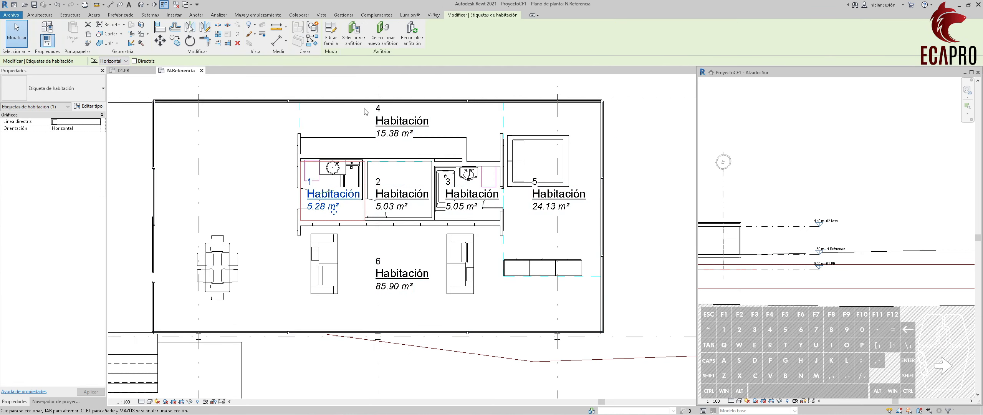
pyautogui.click(331, 35)
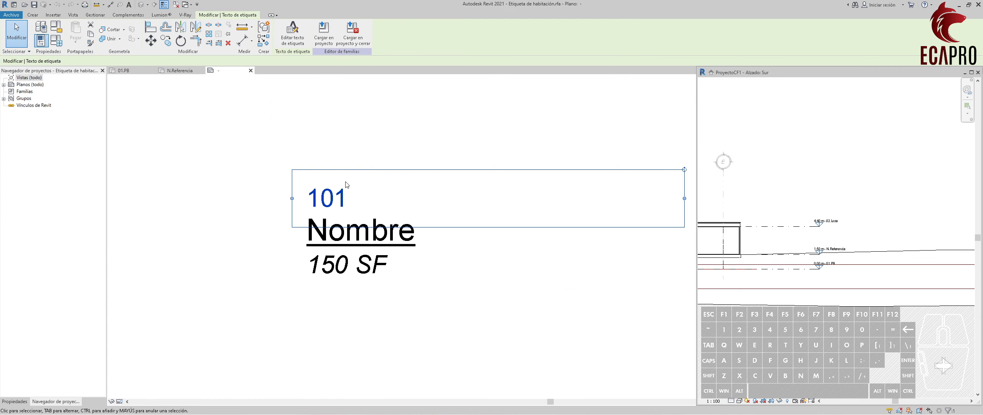
pyautogui.press('Delete')
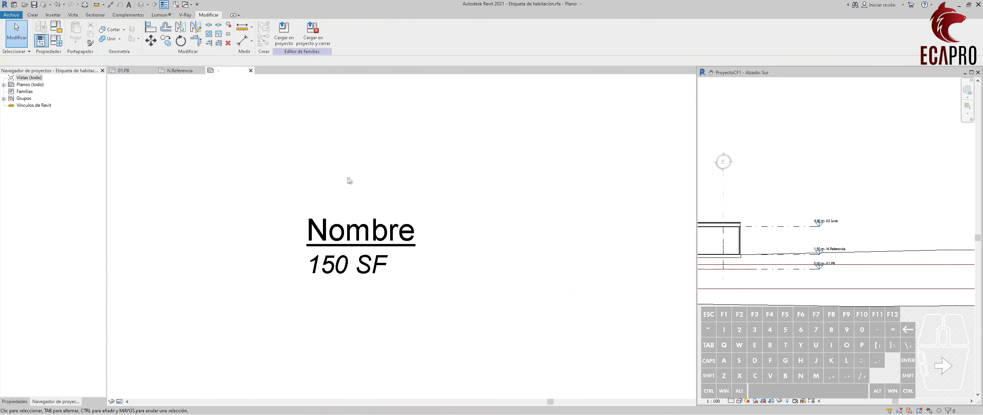
pyautogui.click(313, 33)
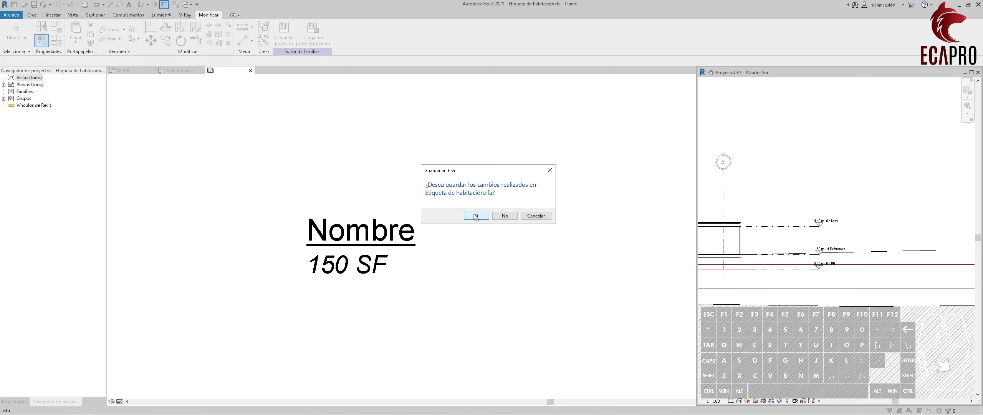
pyautogui.click(501, 216)
pyautogui.click(423, 187)
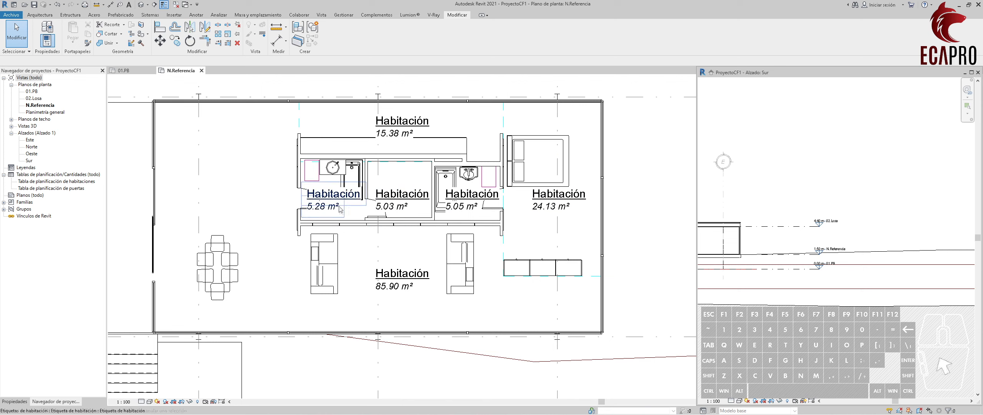
# Rename both the west and the east bathroom as Baño in their room tags.
pyautogui.scroll(3, 340, 210)
pyautogui.doubleClick(325, 193)
pyautogui.write('Baño')
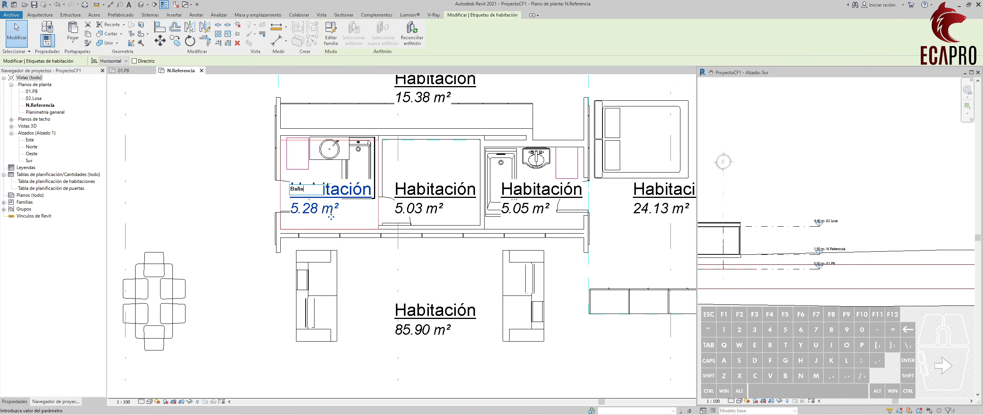
pyautogui.press('Return')
pyautogui.doubleClick(554, 197)
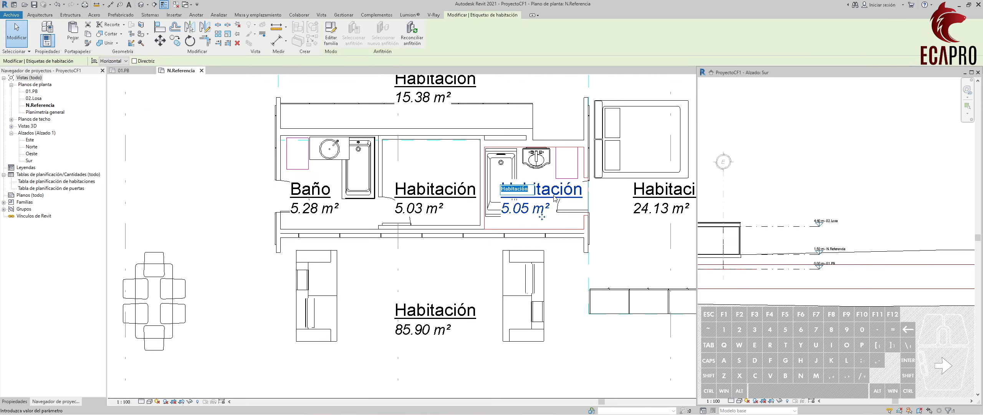
pyautogui.write('Baño')
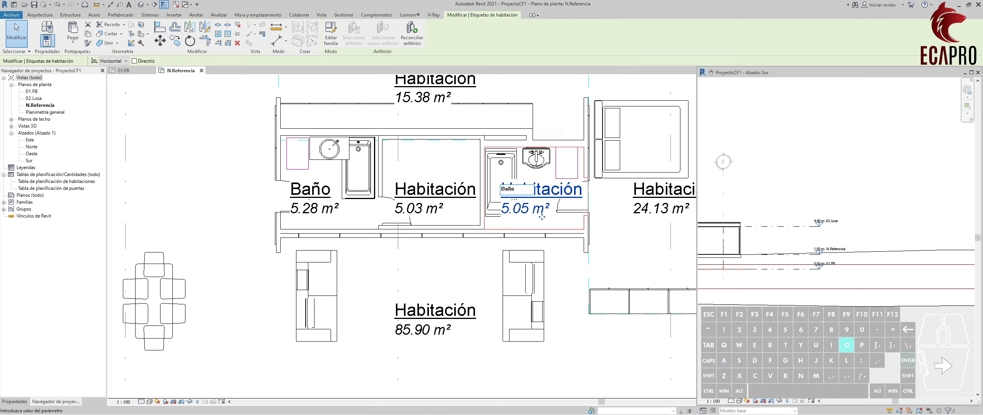
pyautogui.press('Return')
# Rename the central room between the bathrooms as Almacen and the room north of the core as Cocina.
pyautogui.doubleClick(435, 217)
pyautogui.write('Almacen')
pyautogui.press('Return')
pyautogui.moveTo(435, 81); pyautogui.dragTo(454, 158, button='middle')
pyautogui.doubleClick(454, 158)
pyautogui.write('Cocinma')
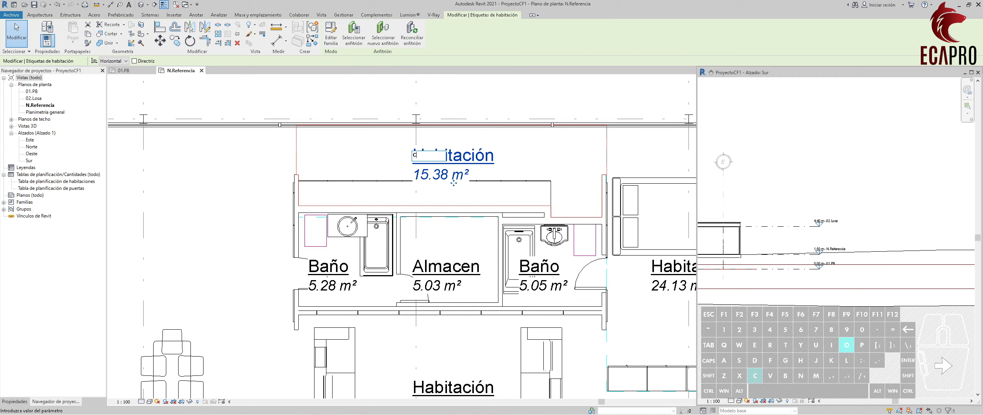
pyautogui.press('BackSpace')
pyautogui.press('BackSpace')
pyautogui.write('a')
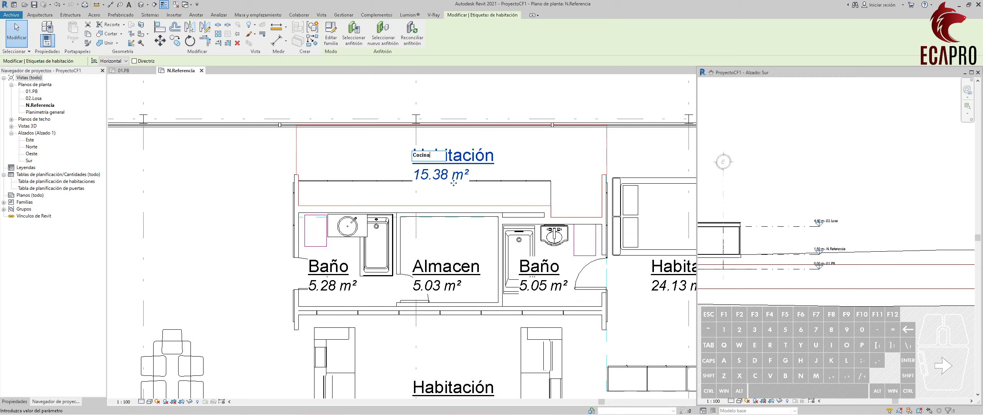
pyautogui.press('Return')
# Rename the large living and dining room as Sala/comedor in its tag.
pyautogui.moveTo(453, 407); pyautogui.dragTo(377, 311, button='middle')
pyautogui.doubleClick(376, 310)
pyautogui.write('Sala/co')
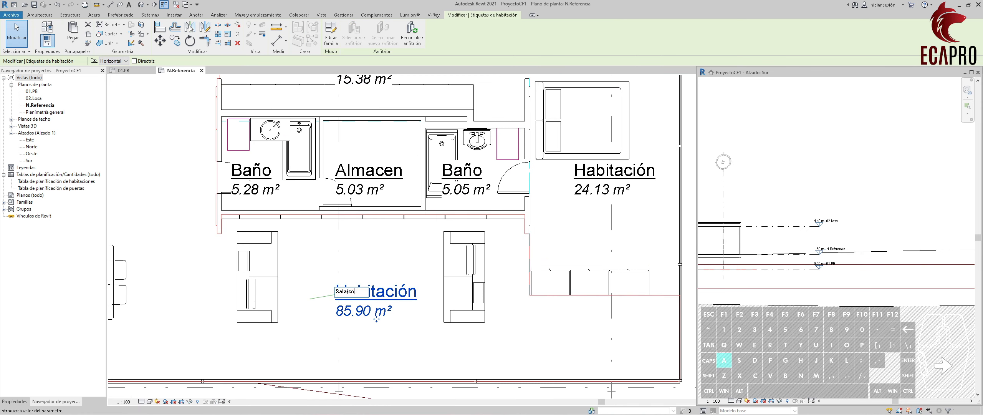
pyautogui.write('pedor')
pyautogui.press('Return')
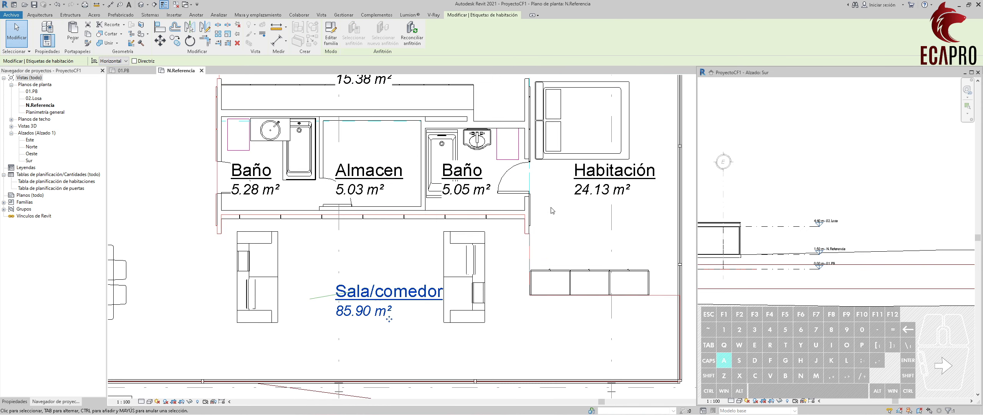
pyautogui.click(614, 173)
pyautogui.scroll(-3, 541, 239)
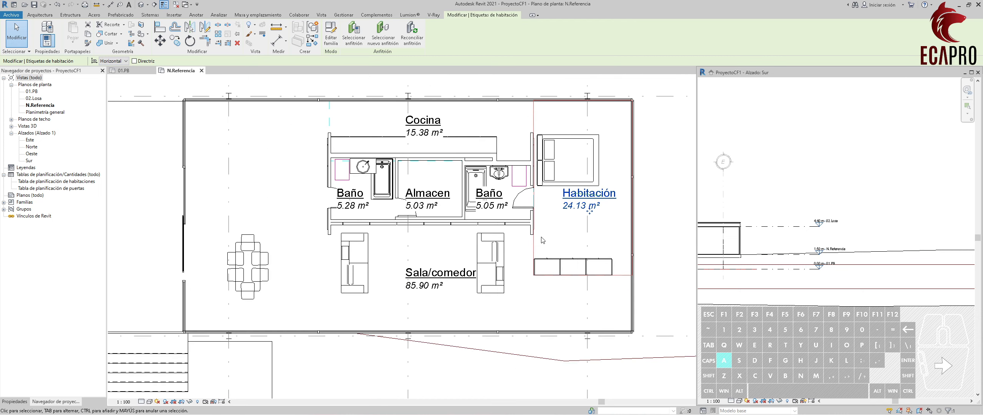
pyautogui.click(540, 288)
# Open the room tag family for editing and replace the Área parameter with Nivel in the label below the name.
pyautogui.scroll(2, 360, 207)
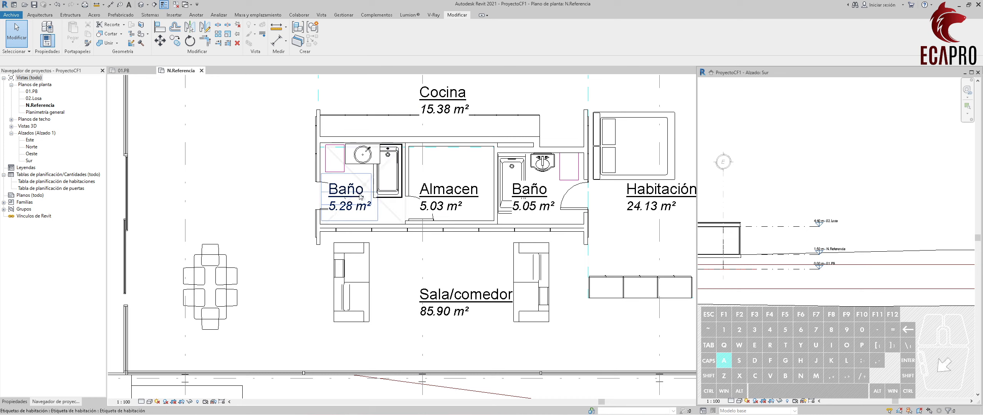
pyautogui.click(354, 207)
pyautogui.click(330, 32)
pyautogui.click(306, 278)
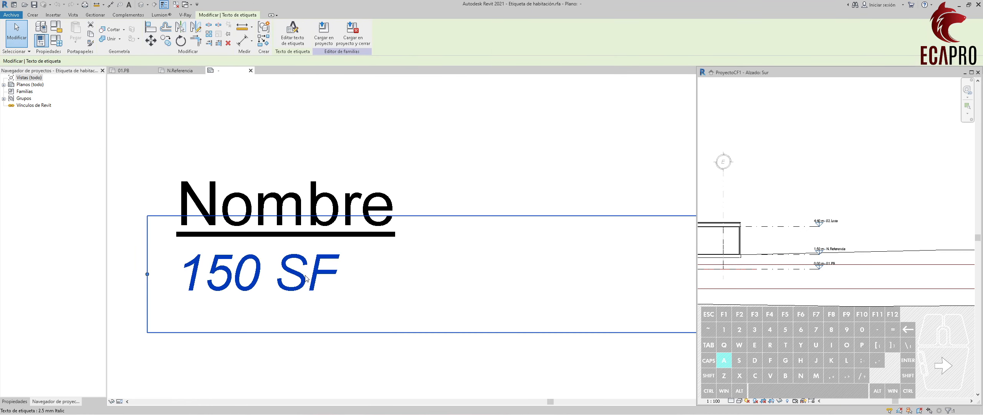
pyautogui.click(297, 41)
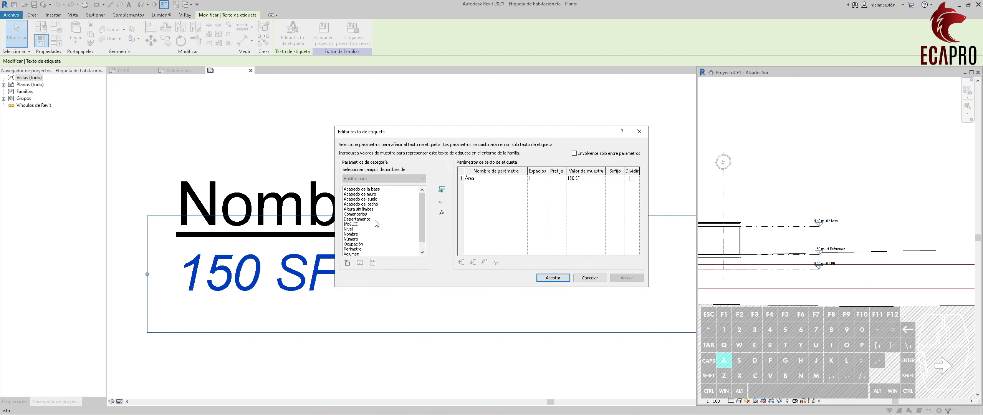
pyautogui.click(352, 229)
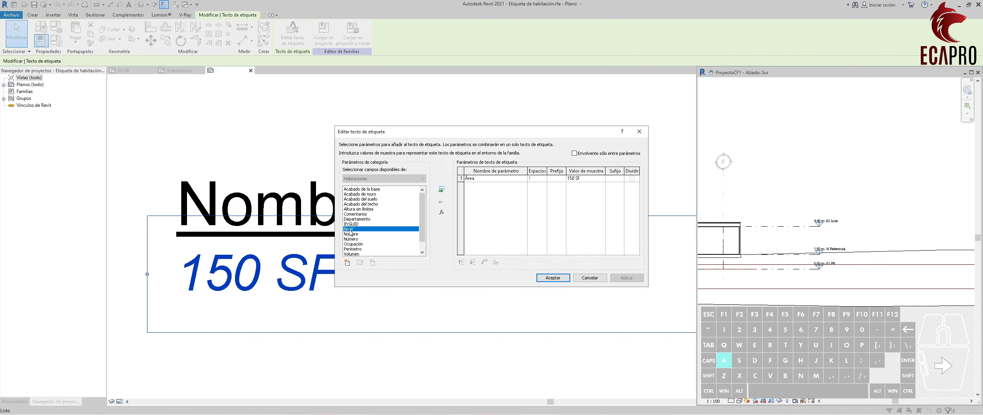
pyautogui.doubleClick(350, 230)
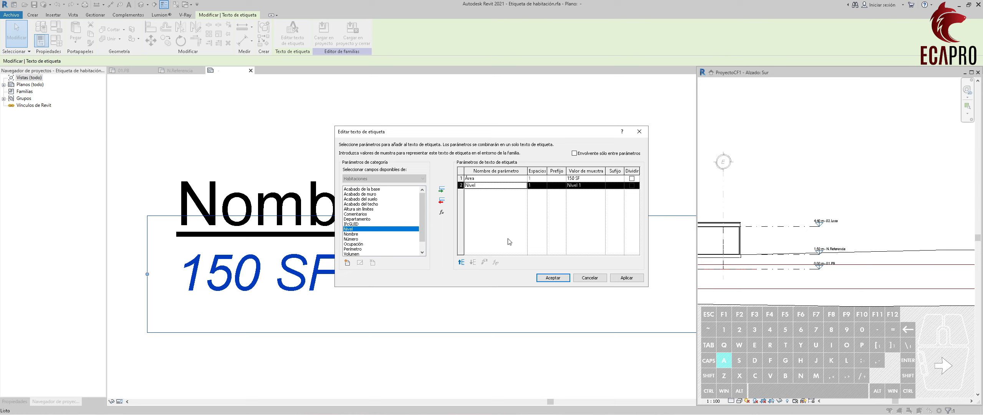
pyautogui.click(492, 178)
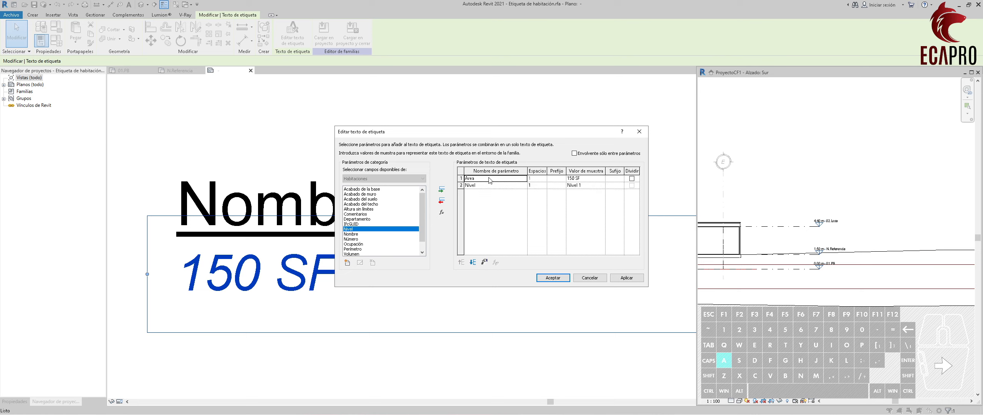
pyautogui.click(446, 201)
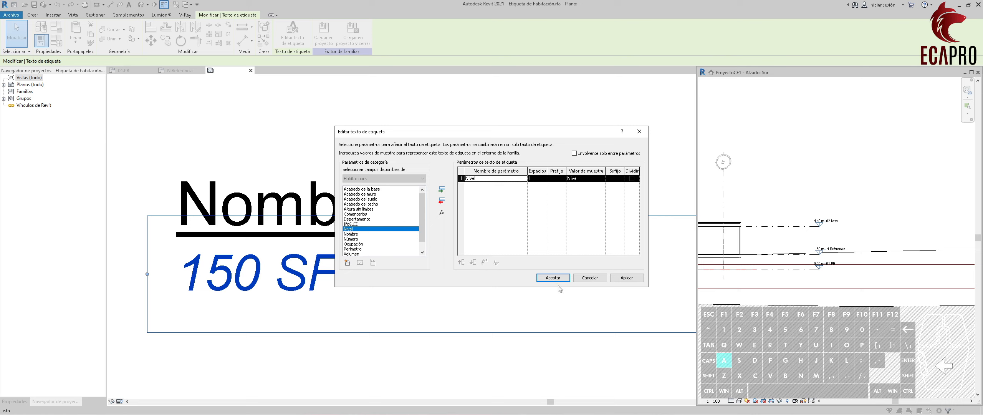
pyautogui.click(617, 278)
pyautogui.click(560, 279)
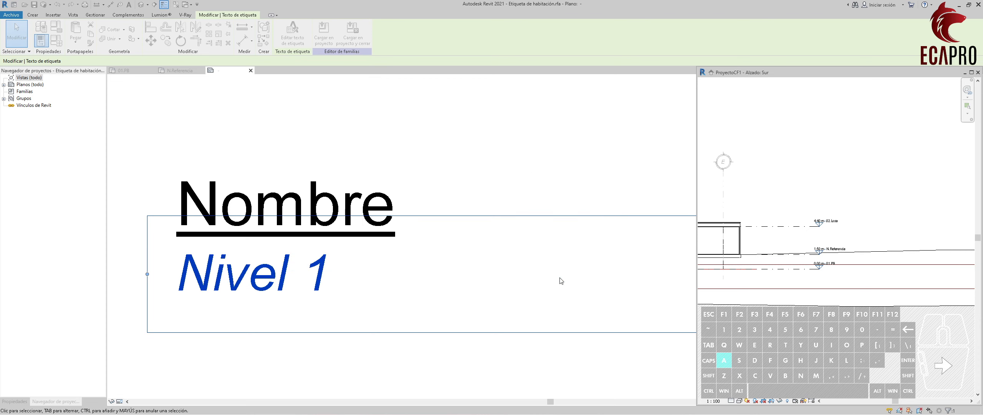
# Load the level-based room tag into the project, closing the family without saving and overwriting the existing version.
pyautogui.click(352, 35)
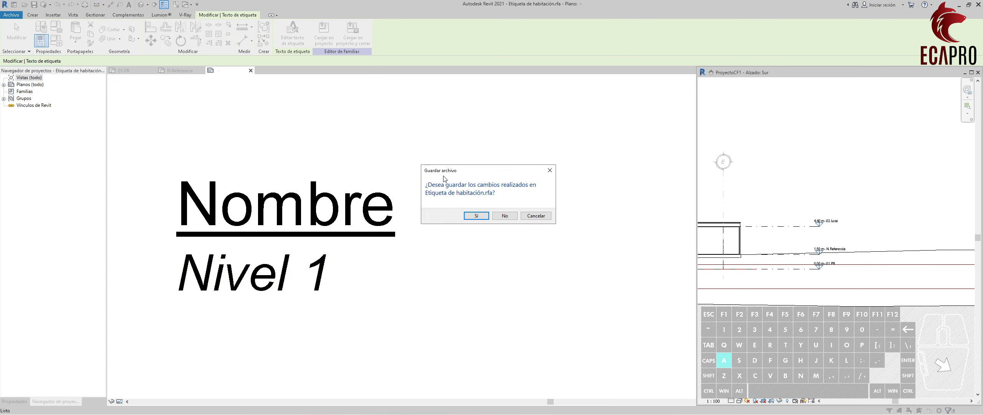
pyautogui.click(505, 215)
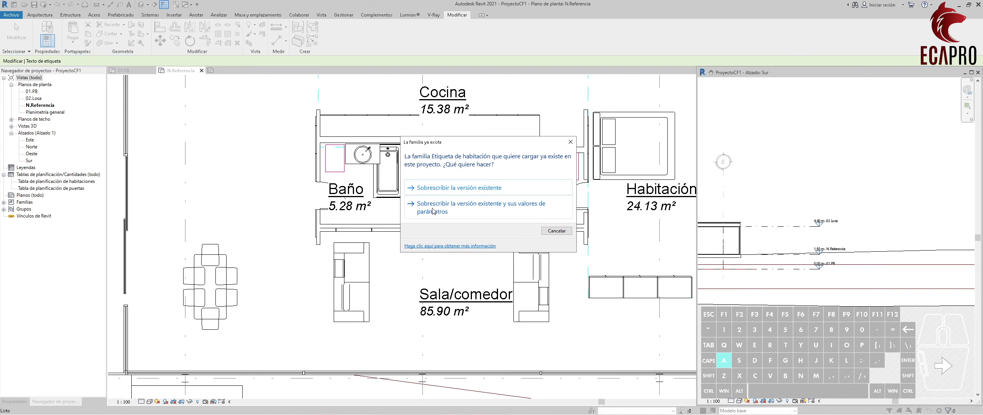
pyautogui.click(454, 188)
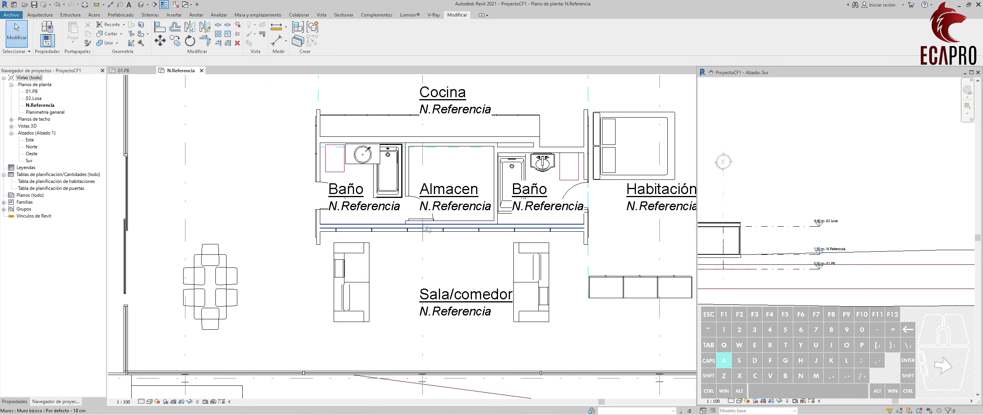
# Reopen the room tag family and replace the Nivel parameter with Área in its lower label.
pyautogui.click(352, 210)
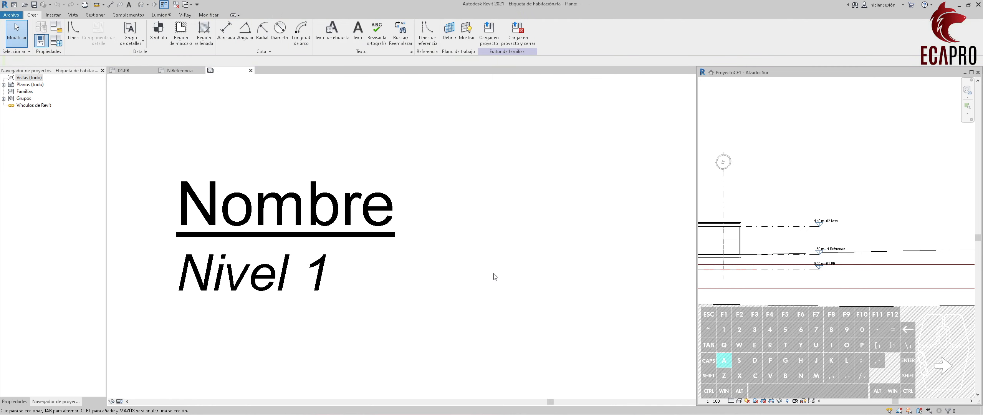
pyautogui.doubleClick(367, 278)
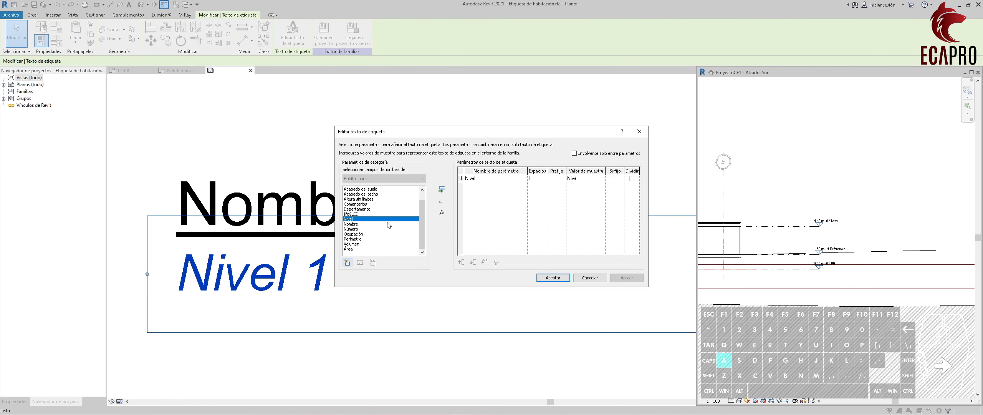
pyautogui.click(354, 250)
pyautogui.doubleClick(354, 249)
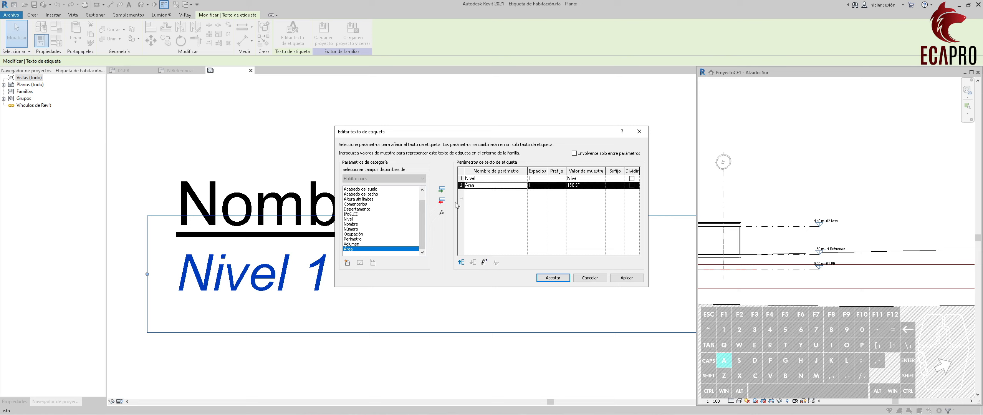
pyautogui.click(495, 180)
pyautogui.click(441, 200)
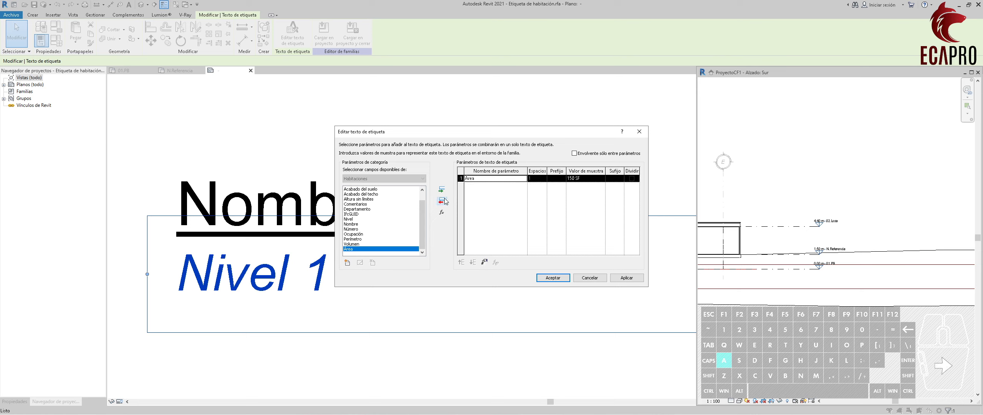
pyautogui.click(549, 277)
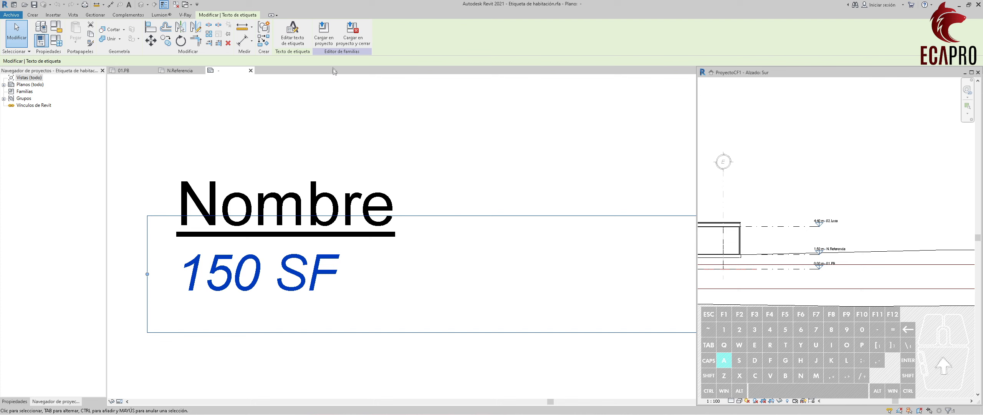
# Load the area-based room tag back into the project without saving the family, overwriting the existing version.
pyautogui.click(352, 37)
pyautogui.click(501, 215)
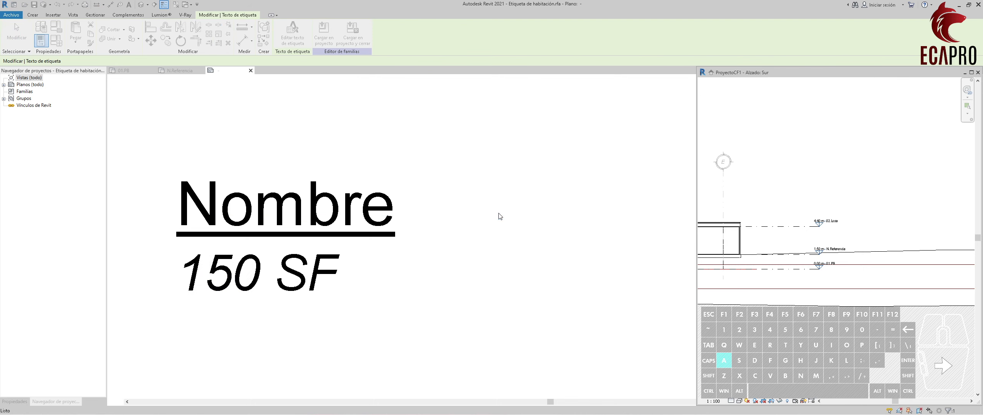
pyautogui.click(443, 188)
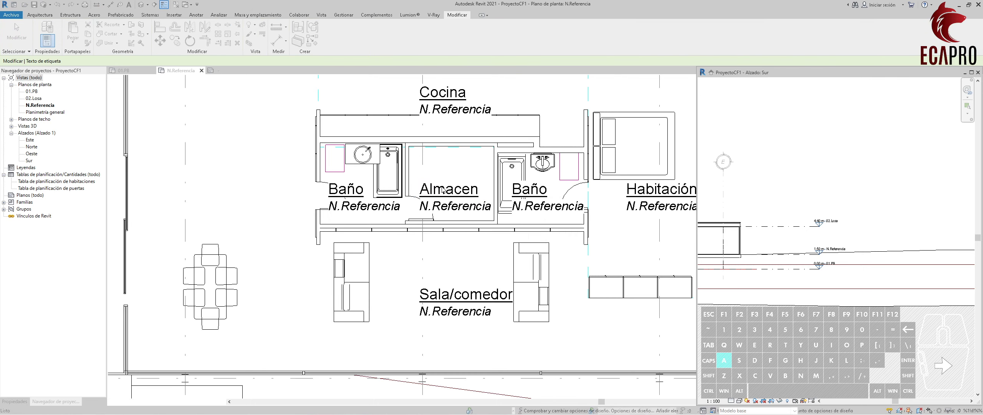
# Open the colour scheme editor from the room and area tools and set its category to Habitaciones.
pyautogui.scroll(-2, 487, 255)
pyautogui.scroll(-3, 488, 254)
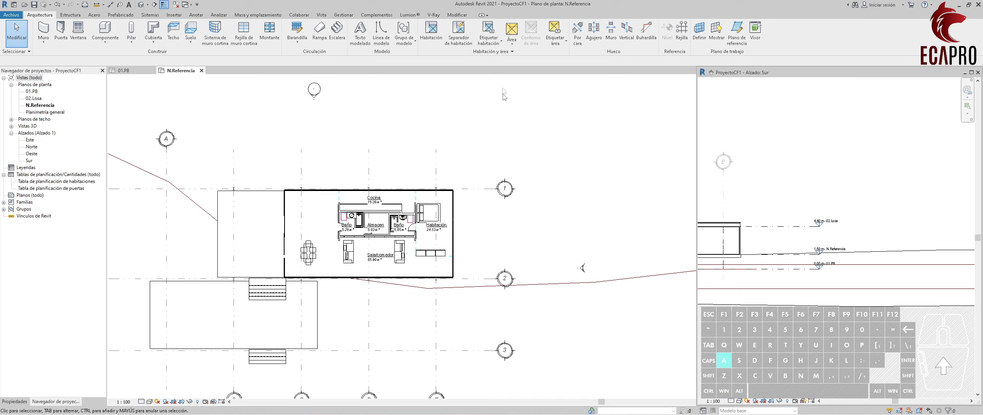
pyautogui.click(503, 53)
pyautogui.click(447, 60)
pyautogui.click(358, 137)
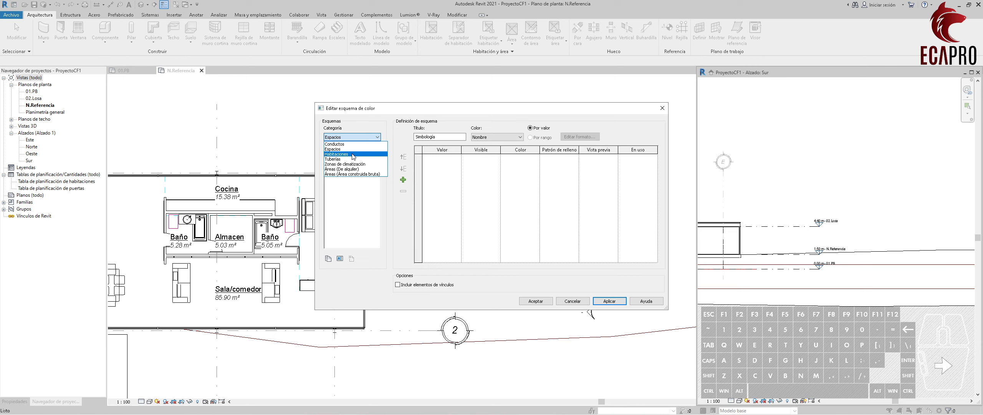
pyautogui.click(336, 154)
# Title the Superficie scheme Simbología and colour it by Nombre, accepting that the existing colours are not kept.
pyautogui.moveTo(458, 137); pyautogui.dragTo(376, 147)
pyautogui.write('Sio')
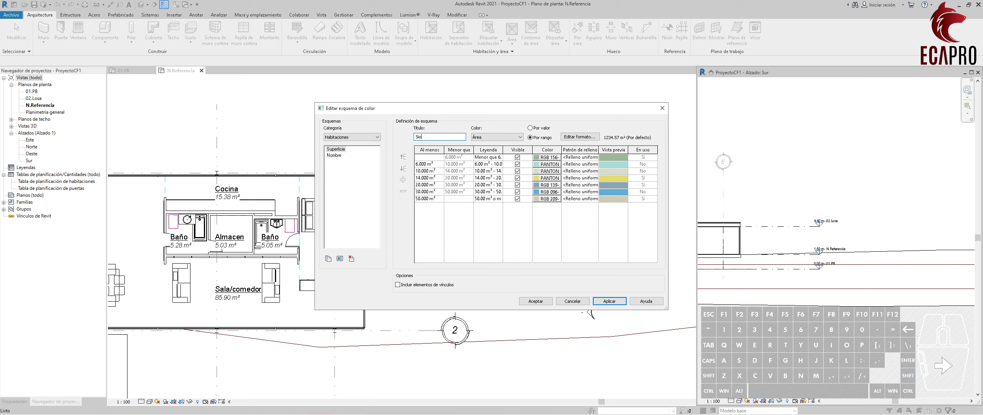
pyautogui.press('BackSpace')
pyautogui.press('BackSpace')
pyautogui.write('imbología')
pyautogui.click(501, 138)
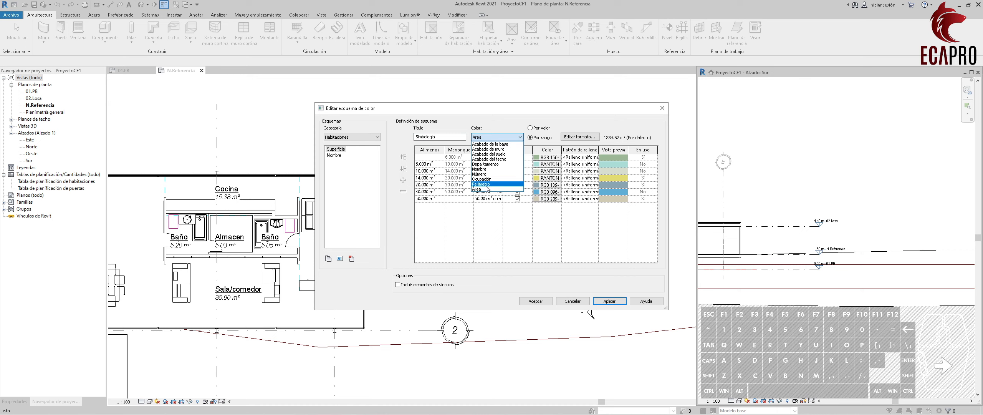
pyautogui.click(487, 169)
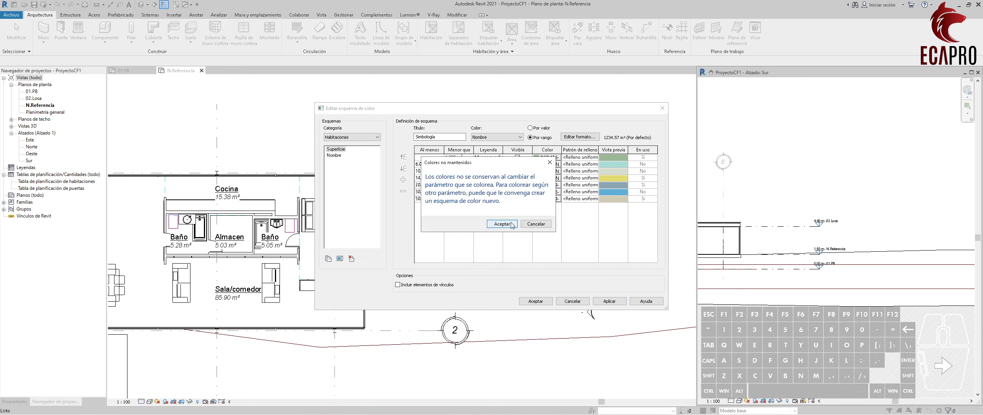
pyautogui.click(502, 224)
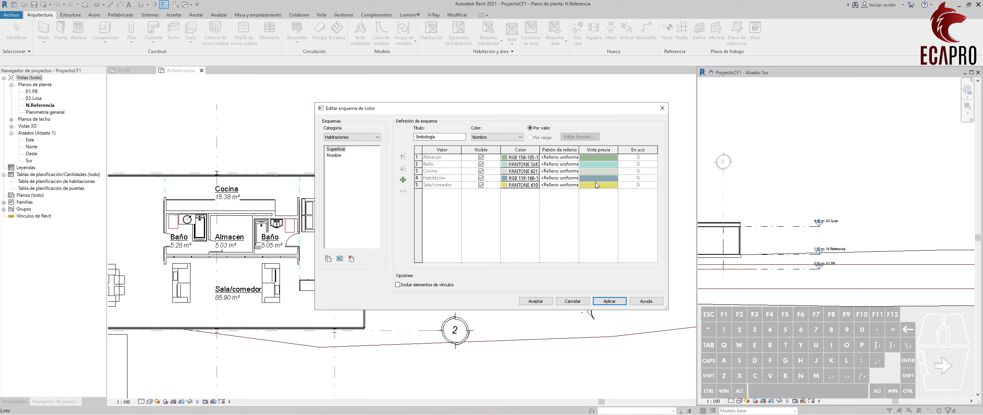
# Lighten the scheme colours of Almacen and Baño to paler tints of the same hues.
pyautogui.click(531, 158)
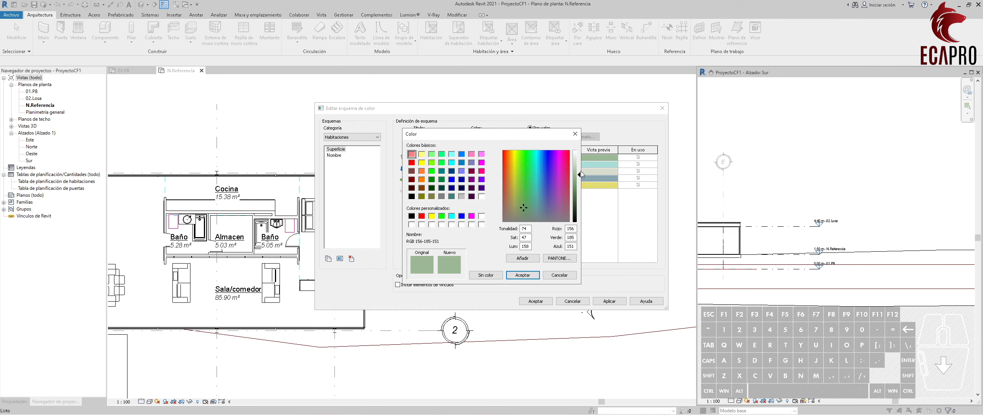
pyautogui.moveTo(579, 177); pyautogui.dragTo(579, 168)
pyautogui.click(515, 271)
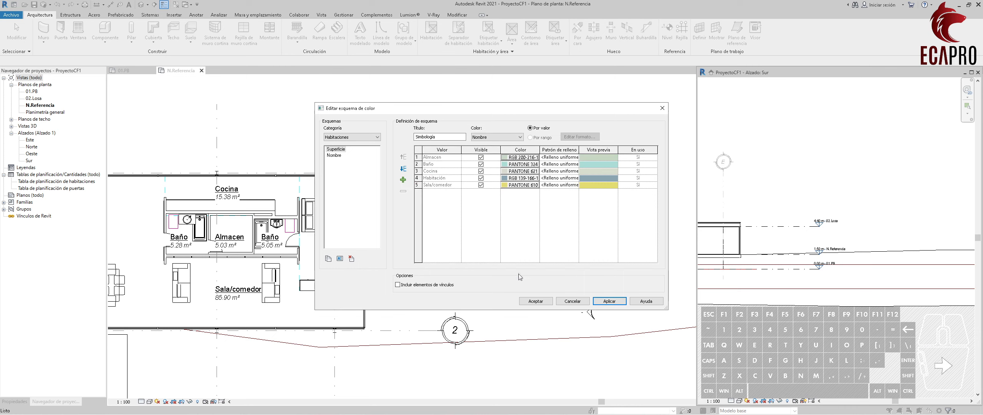
pyautogui.click(519, 164)
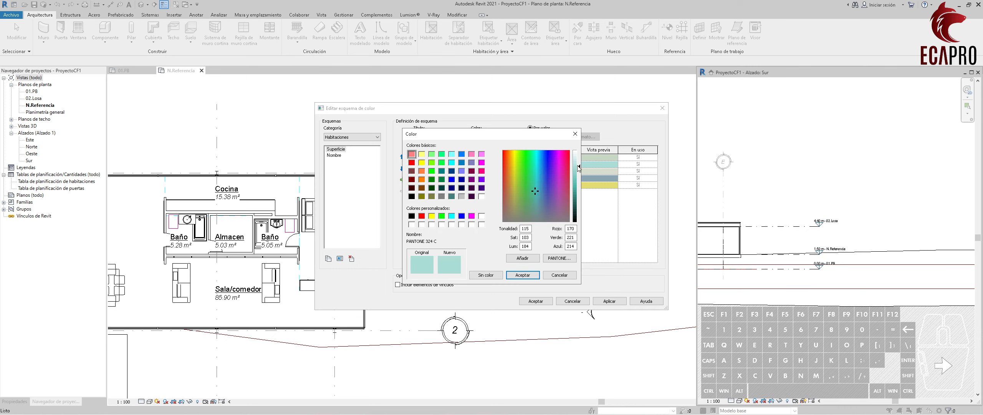
pyautogui.click(523, 274)
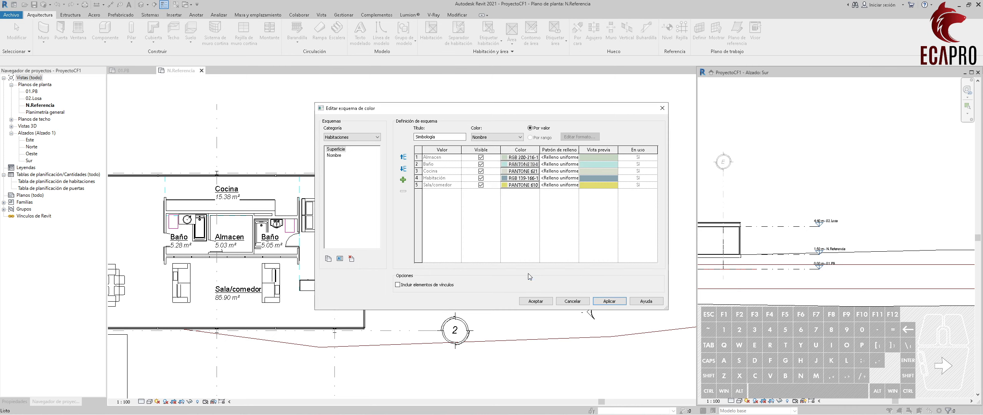
# Lighten the scheme colours of Cocina, Habitación and Sala/comedor to pale tints and accept the colour scheme.
pyautogui.click(510, 171)
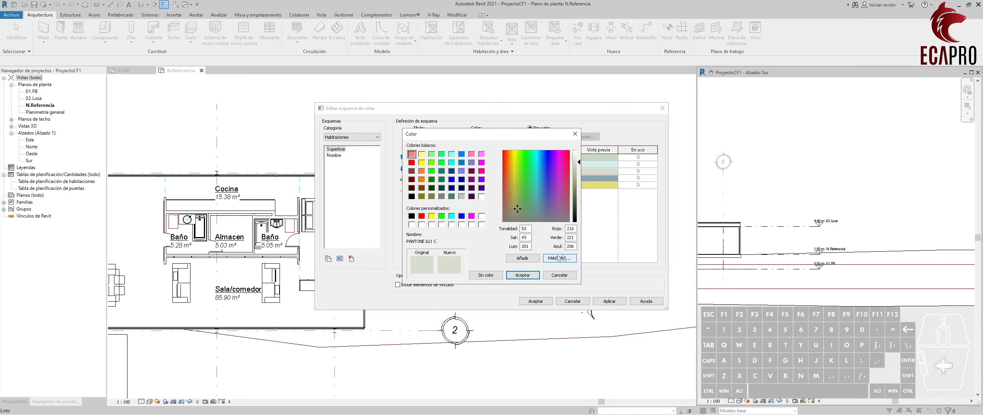
pyautogui.moveTo(579, 162); pyautogui.dragTo(579, 156)
pyautogui.click(523, 275)
pyautogui.click(514, 178)
pyautogui.click(523, 275)
pyautogui.click(516, 185)
pyautogui.click(522, 275)
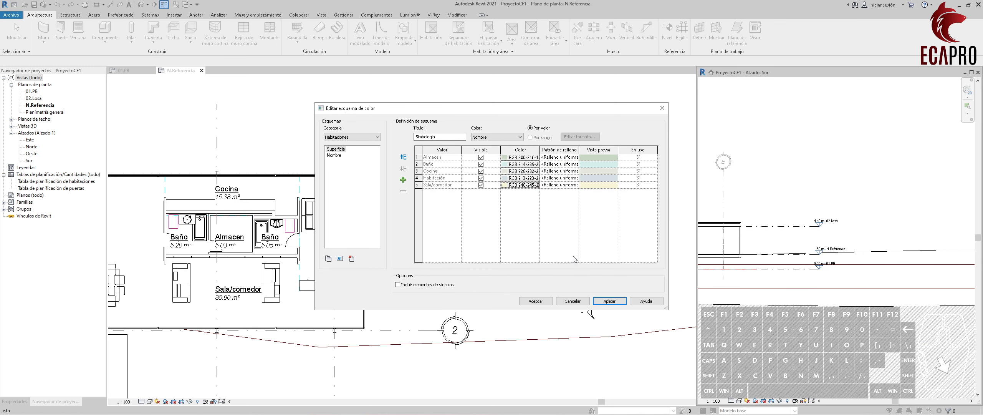
pyautogui.click(548, 301)
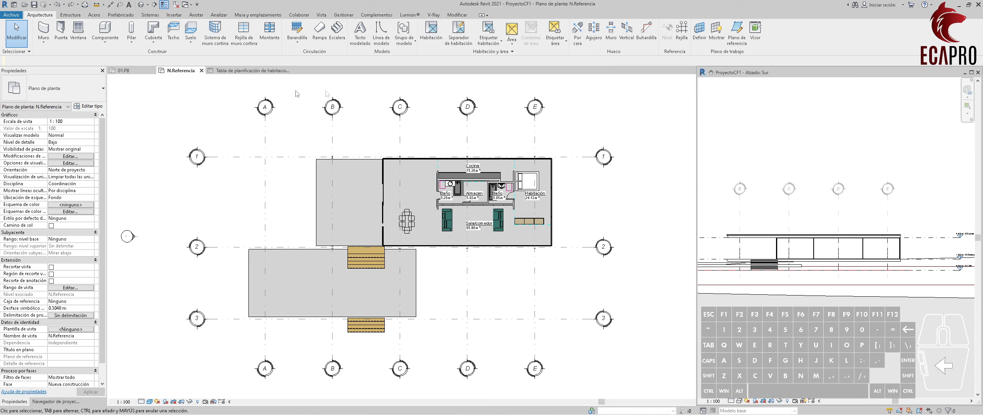
# Apply the Nombre colour scheme of the Habitaciones category to the N.Referencia floor plan view.
pyautogui.click(142, 207)
pyautogui.click(63, 206)
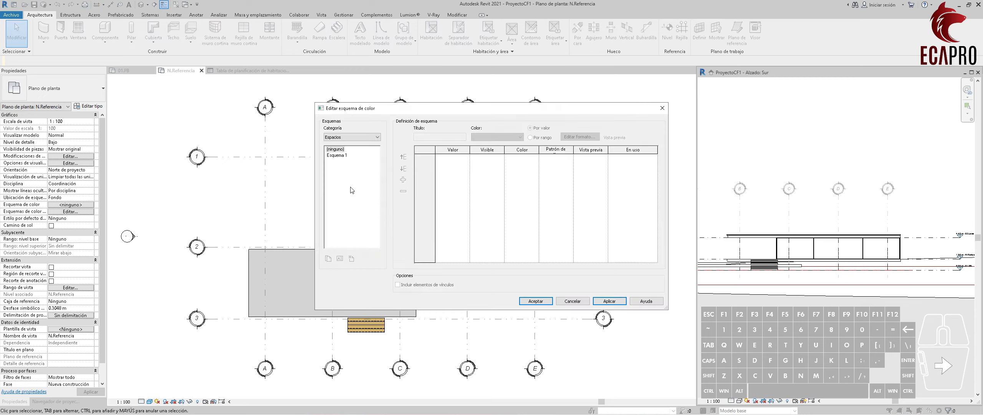
pyautogui.click(366, 139)
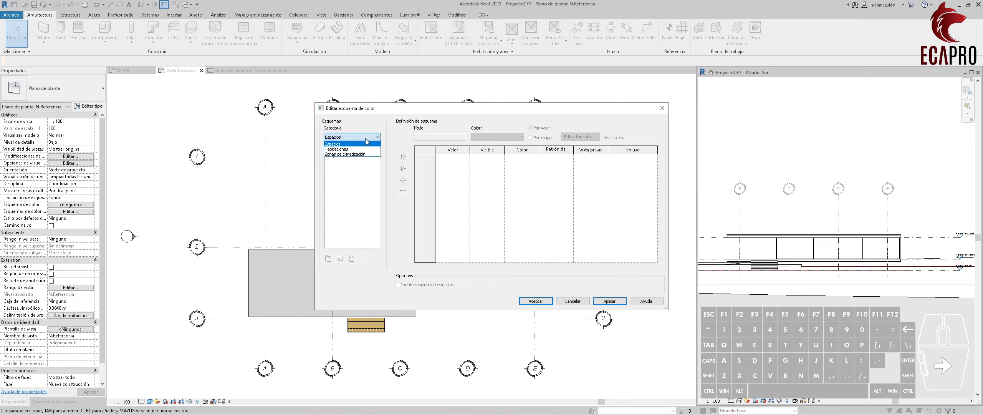
pyautogui.click(346, 149)
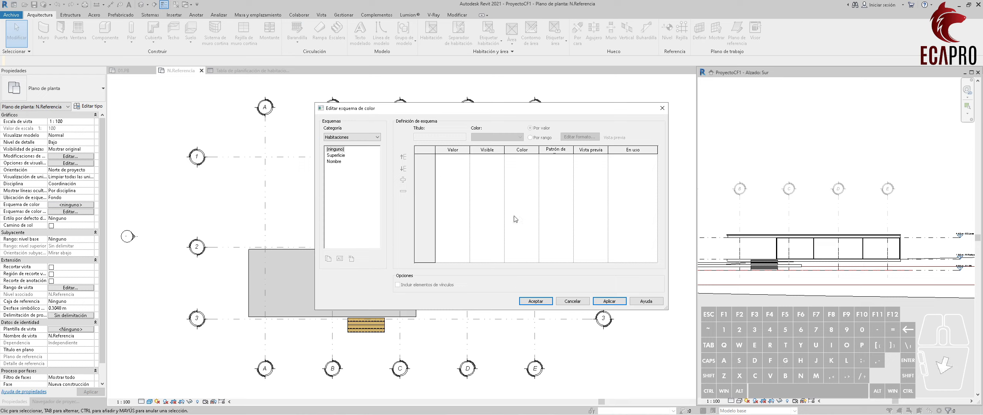
pyautogui.click(338, 162)
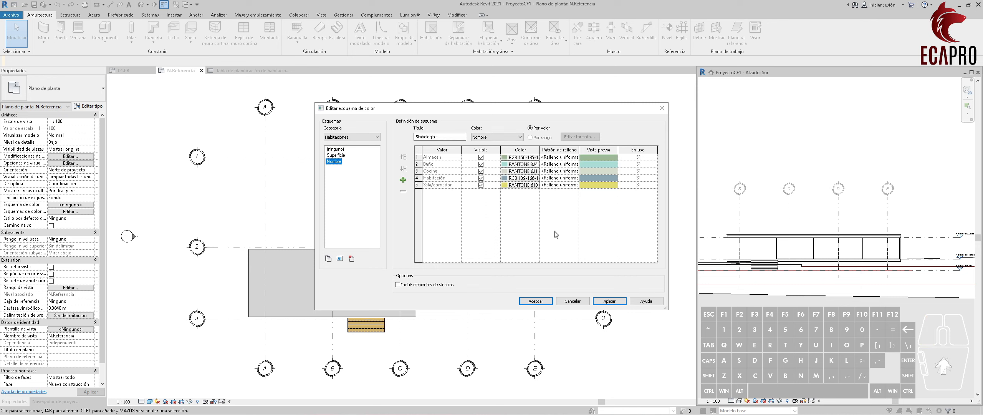
pyautogui.click(548, 302)
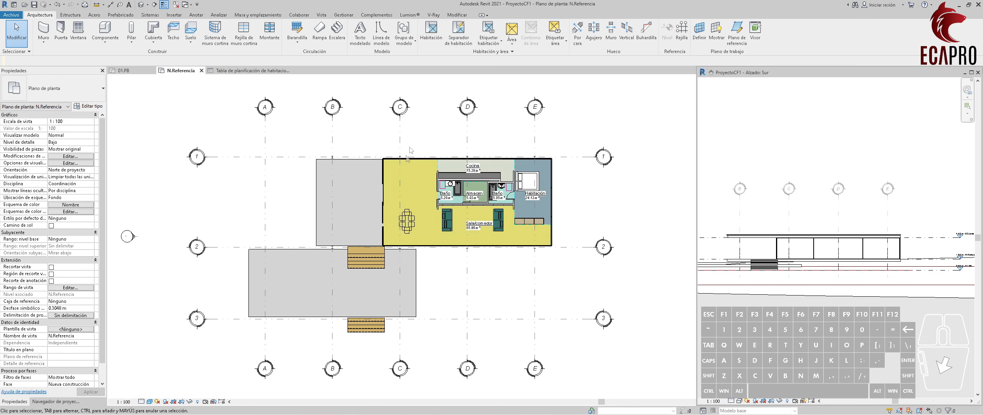
# Place a colour fill legend for the rooms in the empty area beside the house, past grid line E.
pyautogui.moveTo(636, 208); pyautogui.dragTo(495, 222, button='middle')
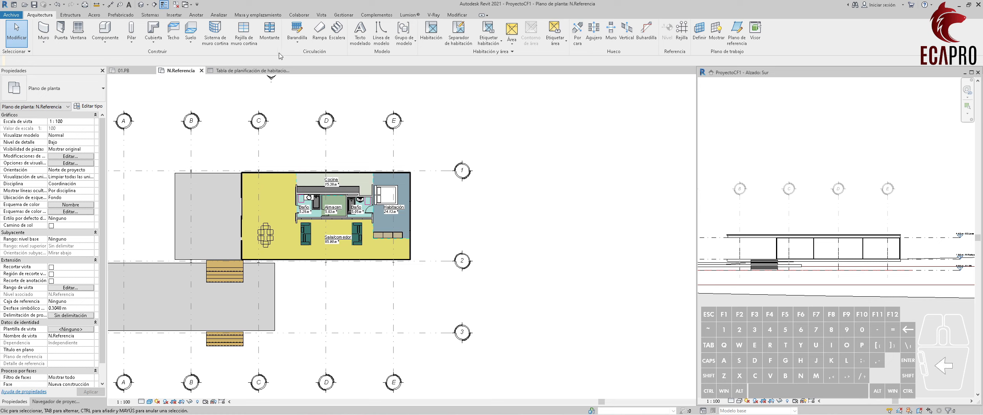
pyautogui.click(196, 14)
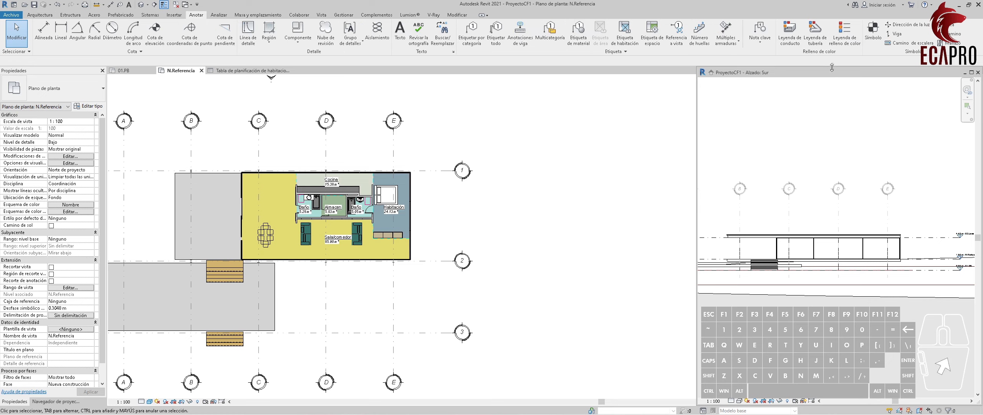
pyautogui.click(845, 33)
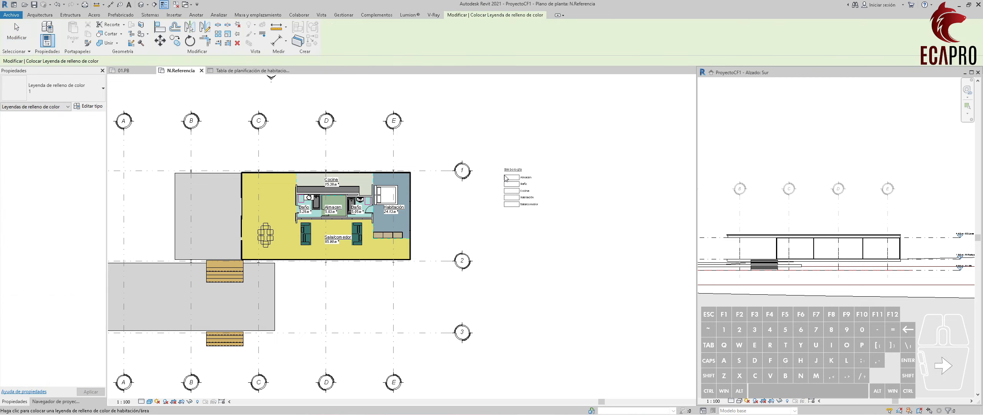
pyautogui.click(502, 132)
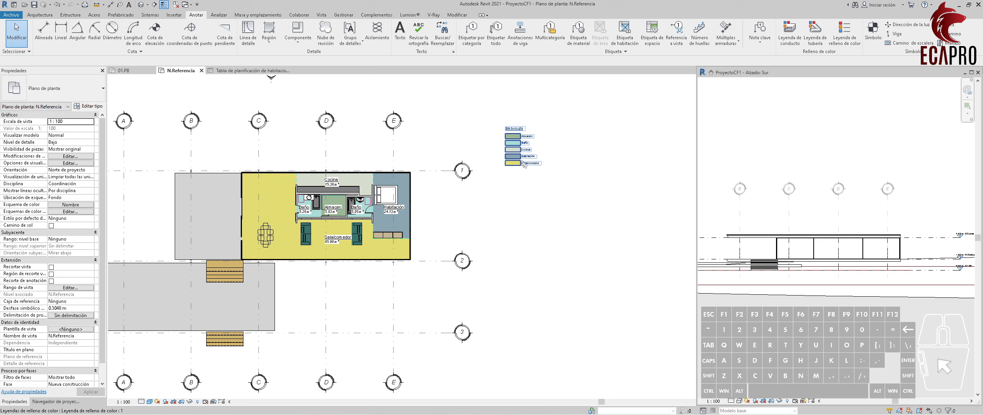
pyautogui.scroll(1, 510, 146)
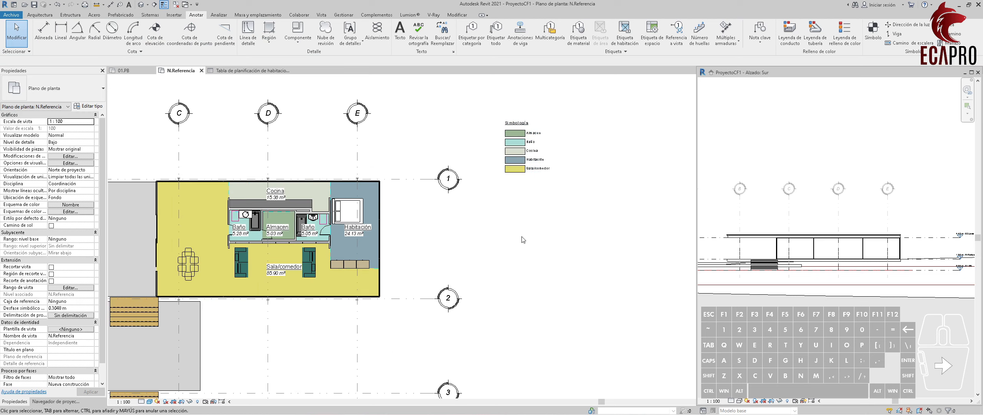
pyautogui.scroll(1, 179, 112)
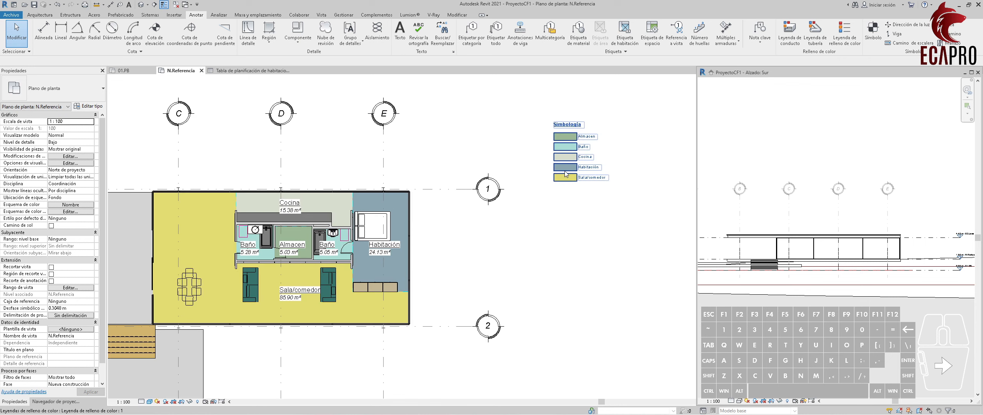
# Reopen the view's Nombre colour scheme and lighten the Habitación colour to RGB 232-238-240.
pyautogui.click(40, 15)
pyautogui.click(70, 204)
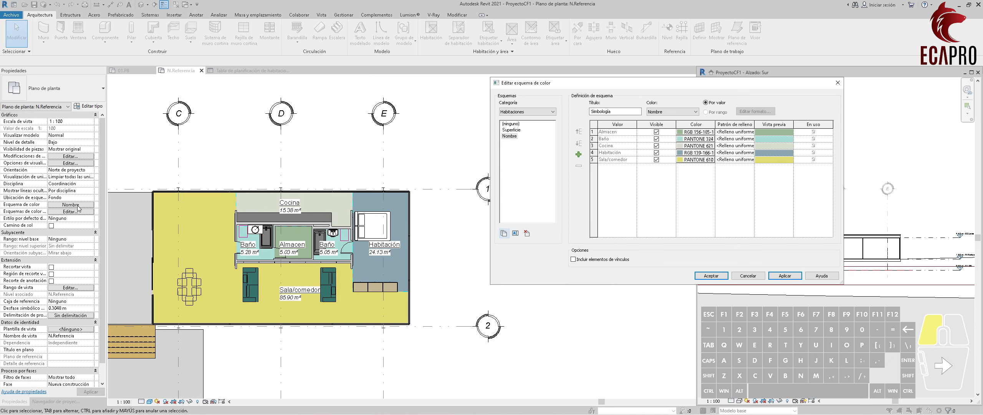
pyautogui.click(692, 152)
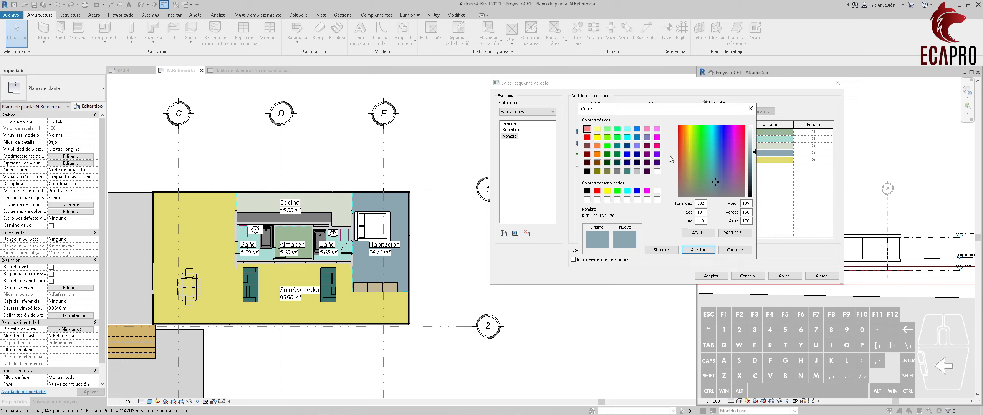
pyautogui.moveTo(755, 154); pyautogui.dragTo(755, 133)
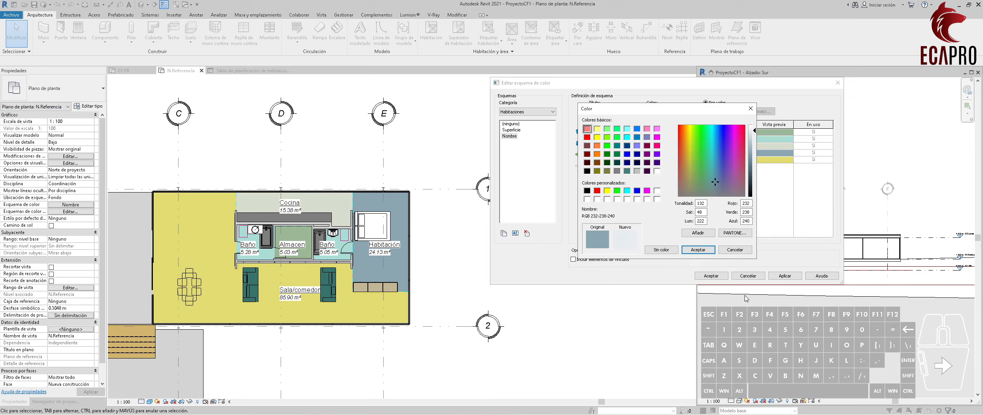
pyautogui.click(700, 250)
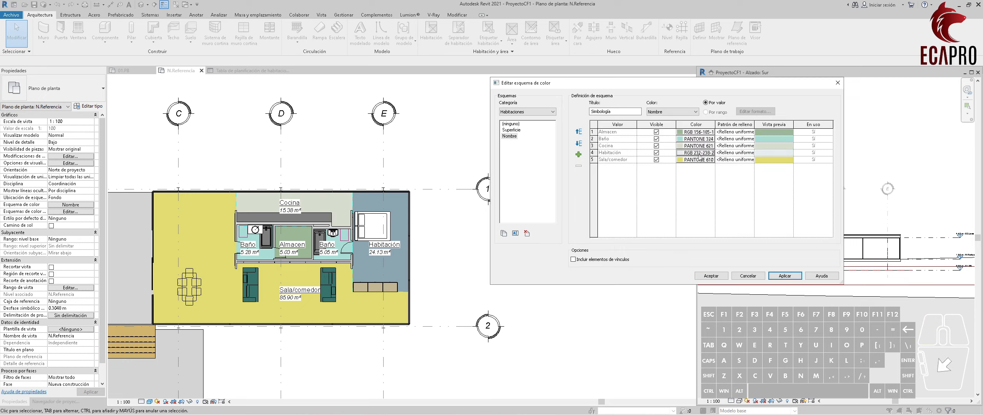
# Lighten the scheme colours of Sala/comedor and Almacen to very pale tints of the same hues.
pyautogui.click(699, 160)
pyautogui.moveTo(755, 150); pyautogui.dragTo(758, 133)
pyautogui.click(700, 250)
pyautogui.click(699, 132)
pyautogui.click(700, 250)
# Lighten the scheme colours of Baño and Cocina to very pale tints and accept the colour scheme.
pyautogui.click(699, 139)
pyautogui.click(700, 250)
pyautogui.click(700, 148)
pyautogui.click(699, 250)
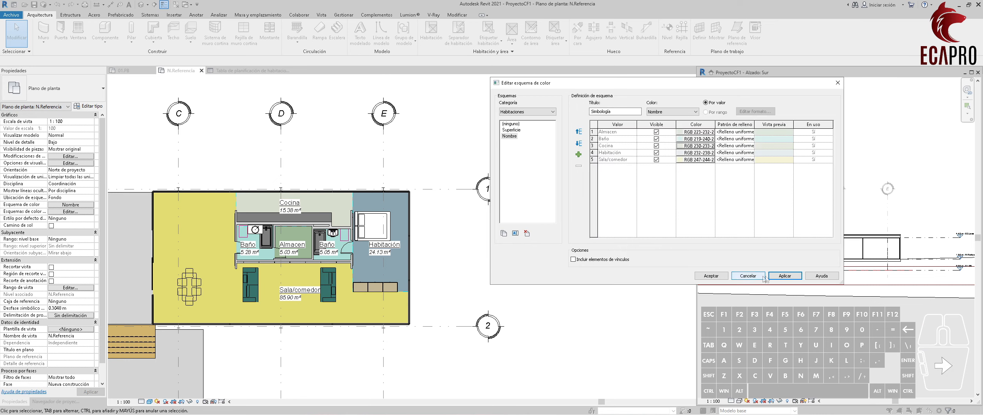
pyautogui.click(784, 275)
pyautogui.click(711, 275)
pyautogui.click(534, 279)
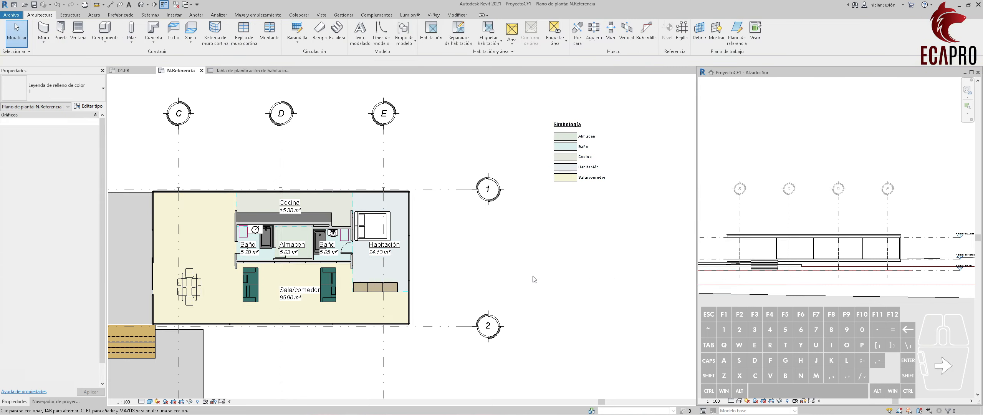
pyautogui.moveTo(480, 277); pyautogui.dragTo(563, 271, button='middle')
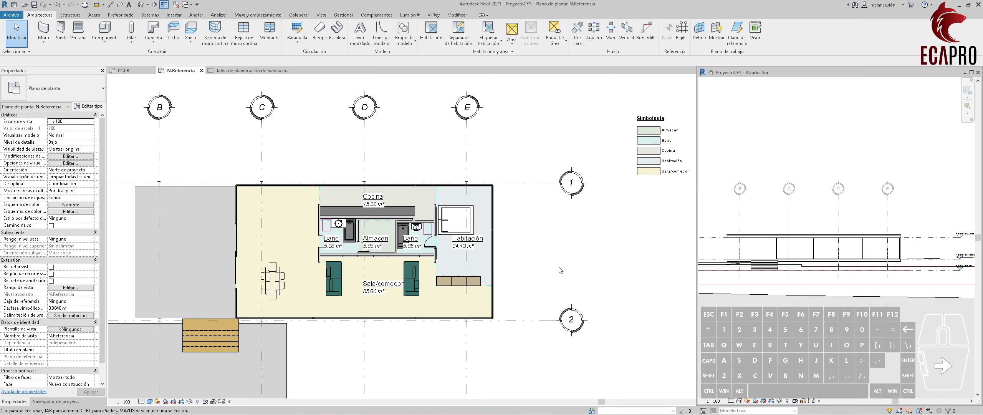
# Rename the 5.28 m² bathroom as Baño 1 through its tag and check the legend.
pyautogui.scroll(3, 370, 241)
pyautogui.doubleClick(304, 236)
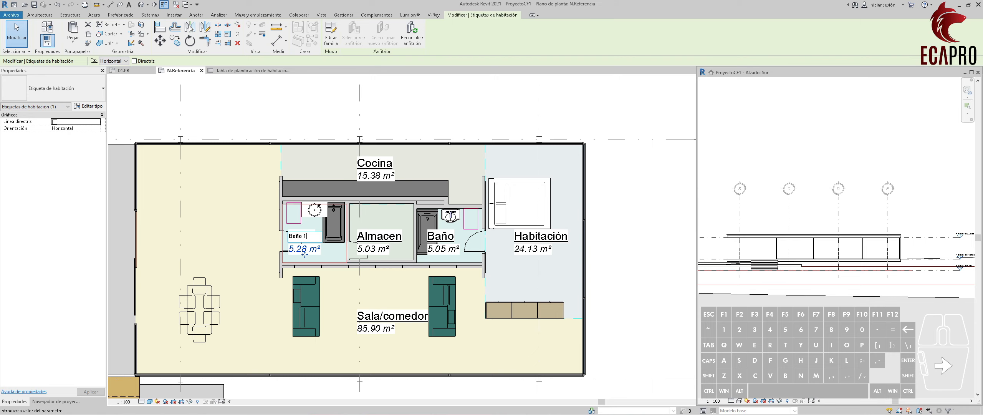
pyautogui.click(295, 129)
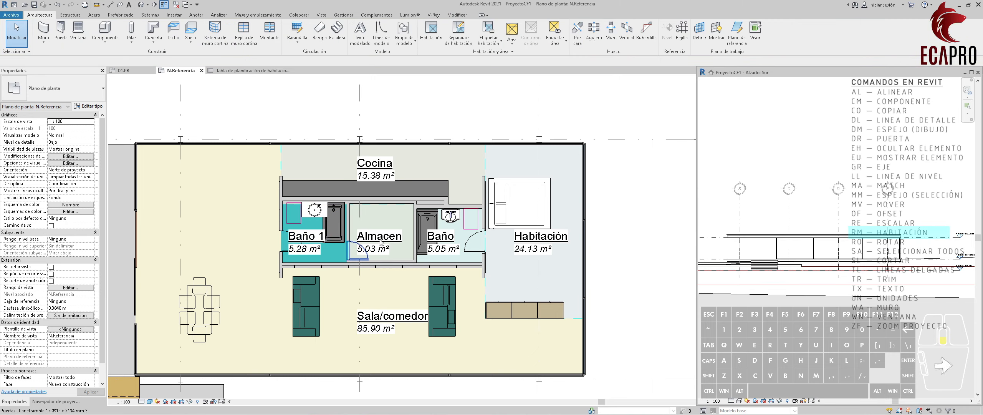
pyautogui.scroll(-5, 380, 241)
pyautogui.scroll(3, 549, 199)
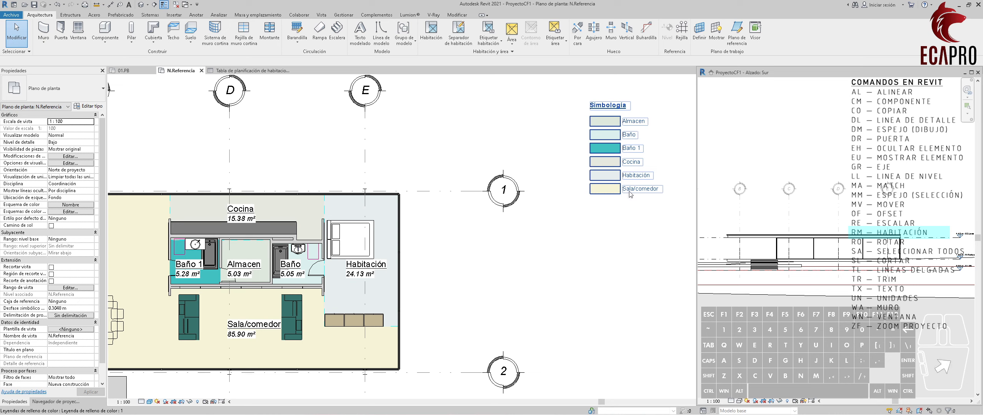
pyautogui.scroll(-2, 506, 133)
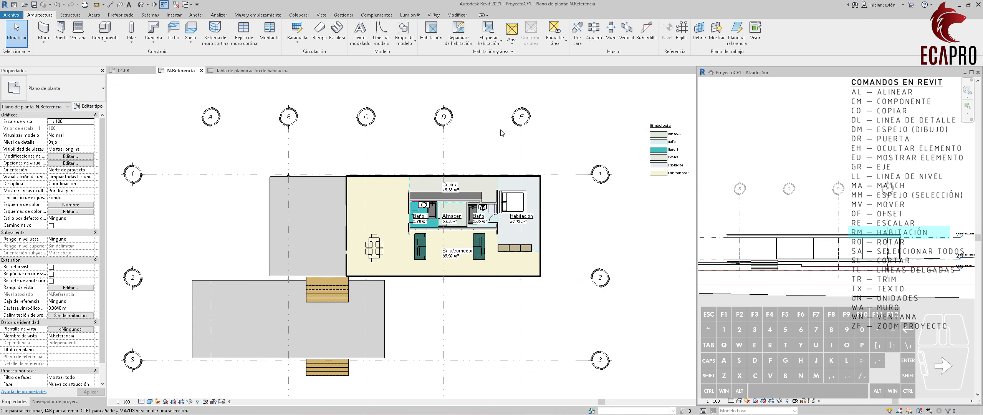
# Place a room on the open terrace slab between grid lines B and C, outside the house walls.
pyautogui.click(431, 31)
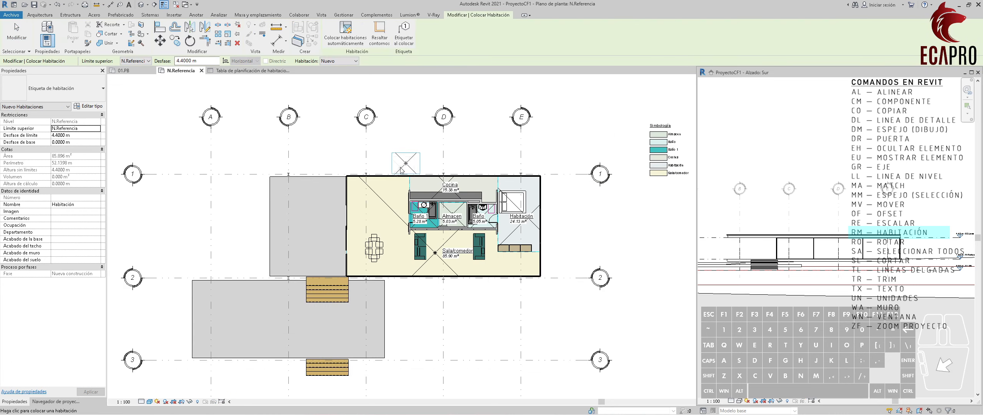
pyautogui.click(321, 203)
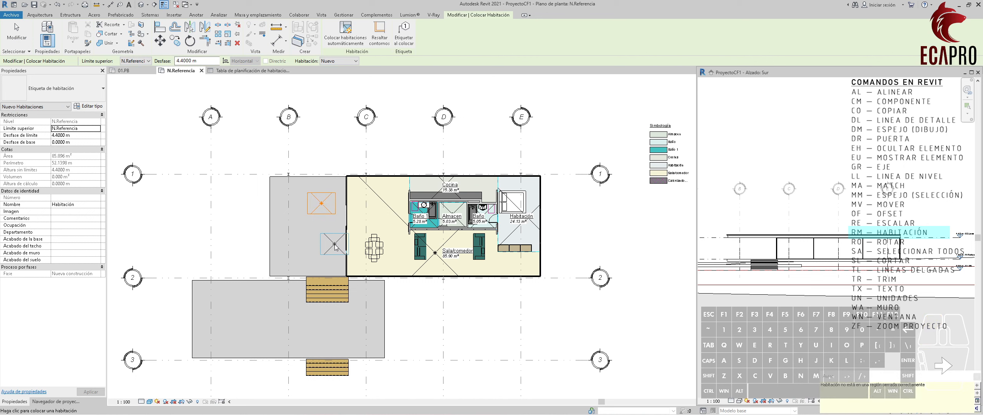
pyautogui.click(975, 376)
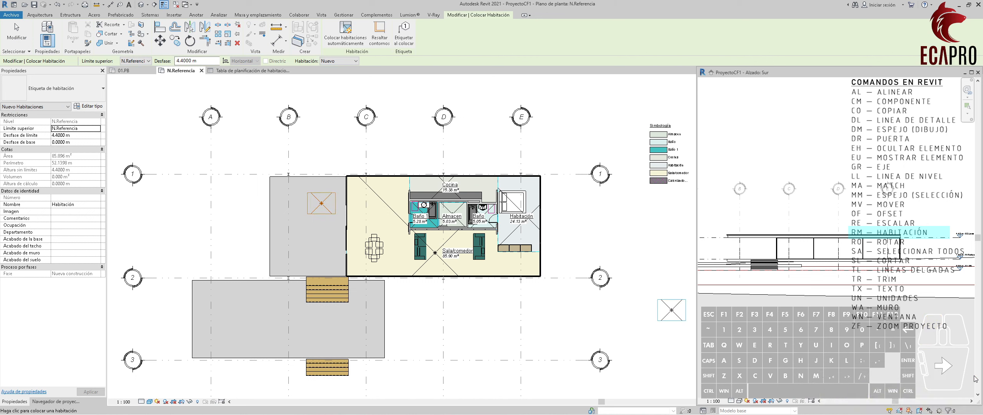
pyautogui.press('Escape')
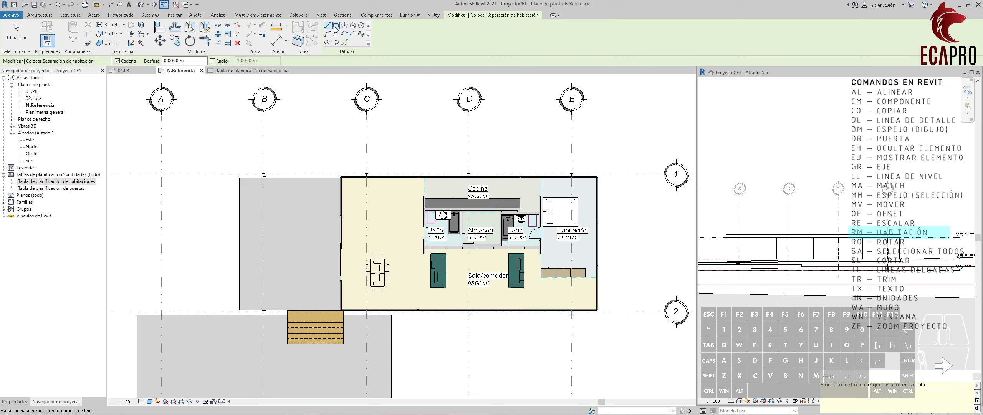
# Enclose the terrace room with a rectangular room separation boundary of about 6.63 by 8.61 m along the slab edges.
pyautogui.click(336, 25)
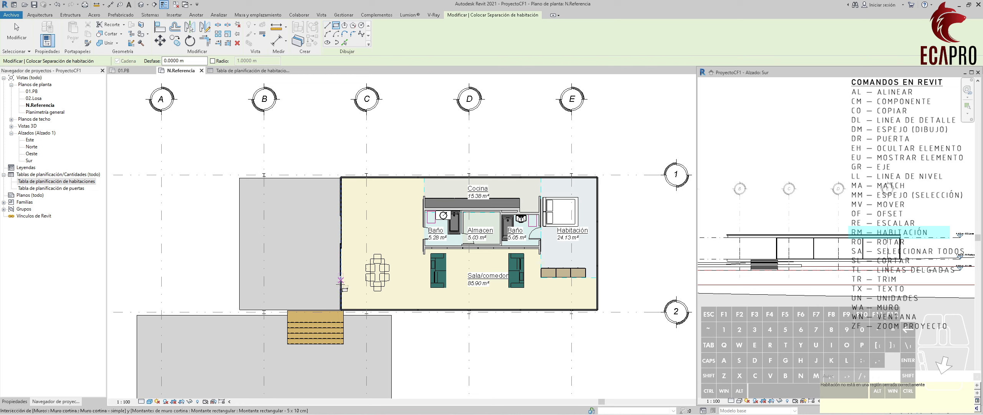
pyautogui.click(240, 177)
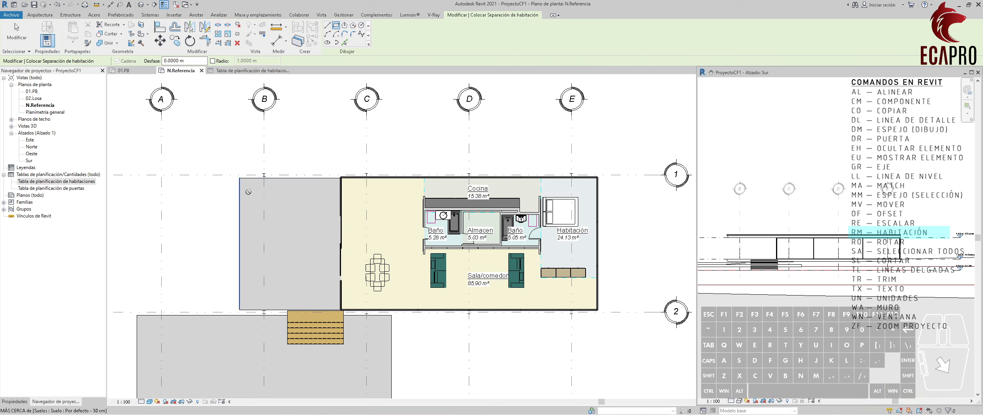
pyautogui.click(341, 309)
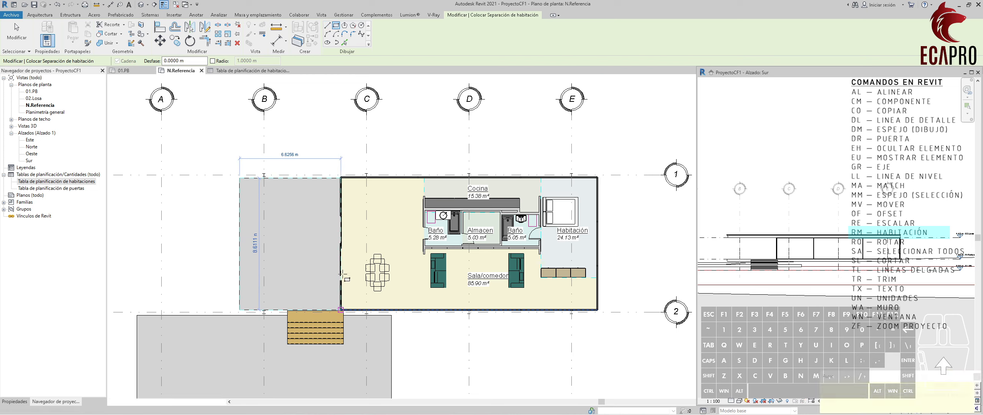
pyautogui.press('Escape')
pyautogui.click(312, 241)
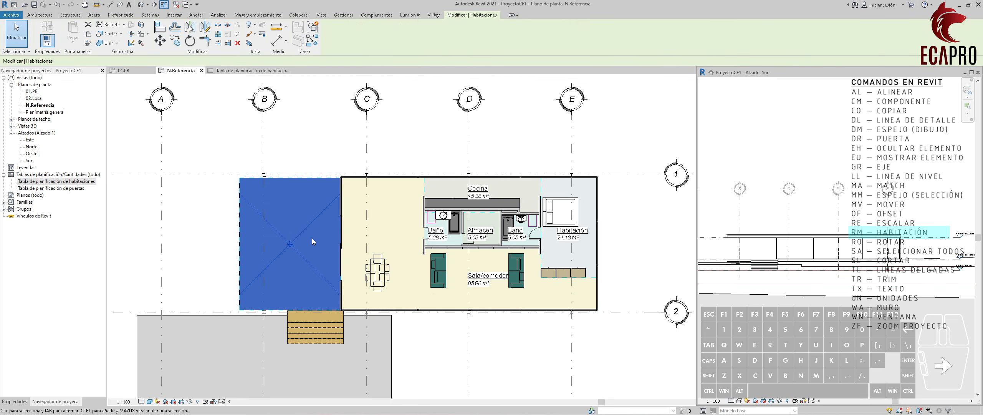
pyautogui.press('Escape')
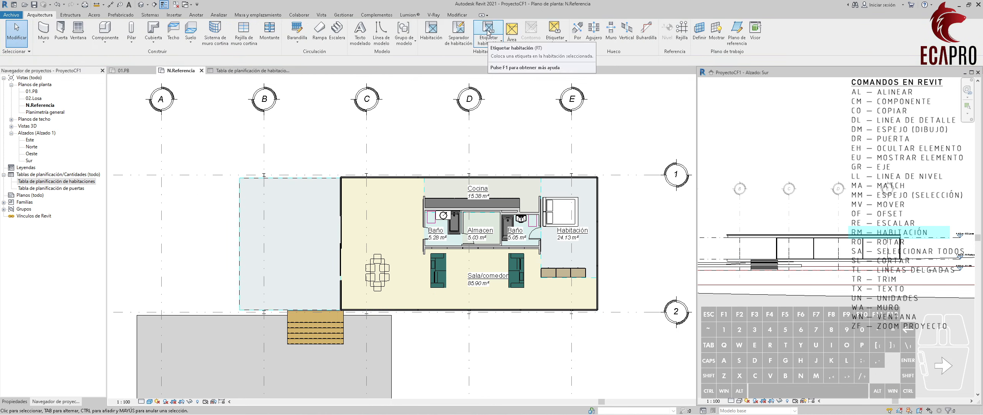
# Tag the terrace room and rename it as error.
pyautogui.click(482, 36)
pyautogui.click(294, 242)
pyautogui.press('Escape')
pyautogui.doubleClick(294, 240)
pyautogui.write('error')
pyautogui.press('Return')
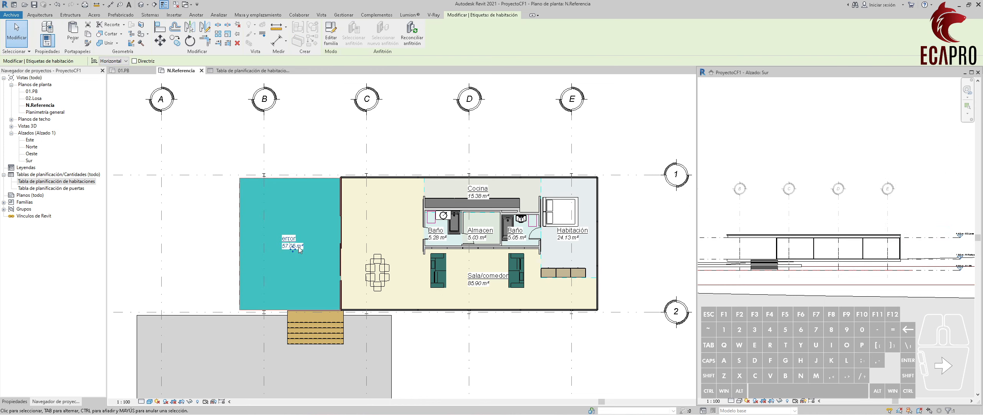
# Change the error entry in the Nombre room colour scheme to a light red and apply it to the plan.
pyautogui.scroll(-2, 274, 264)
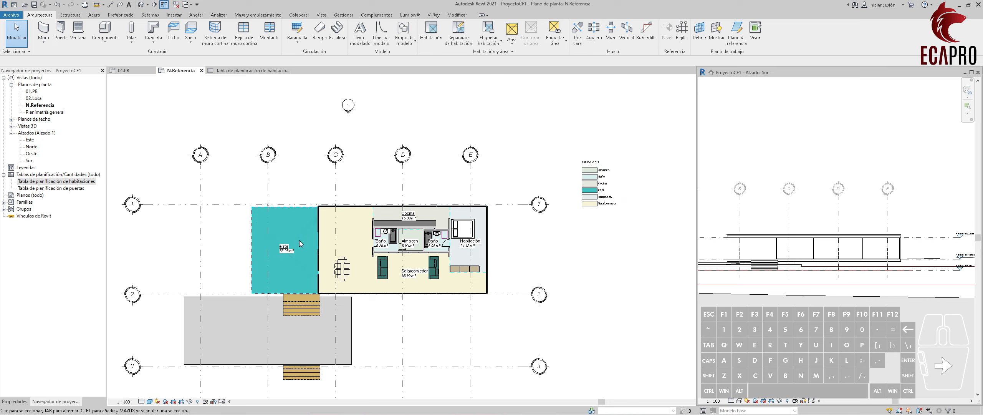
pyautogui.click(14, 401)
pyautogui.click(69, 211)
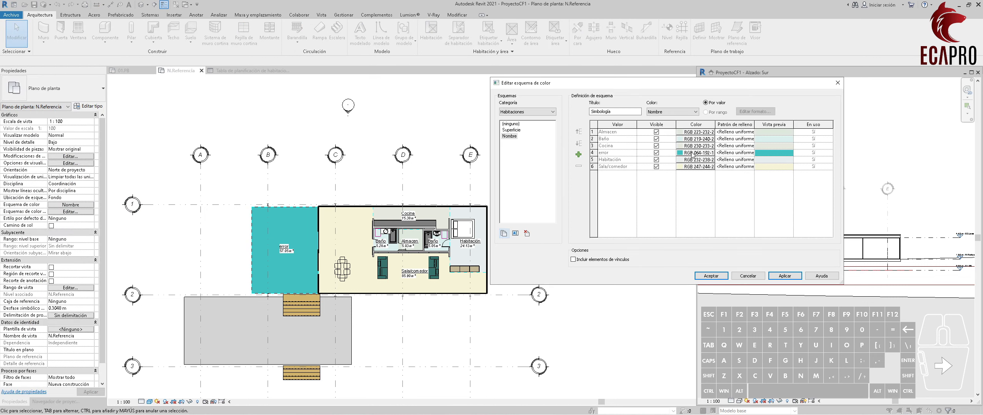
pyautogui.click(692, 153)
pyautogui.click(587, 137)
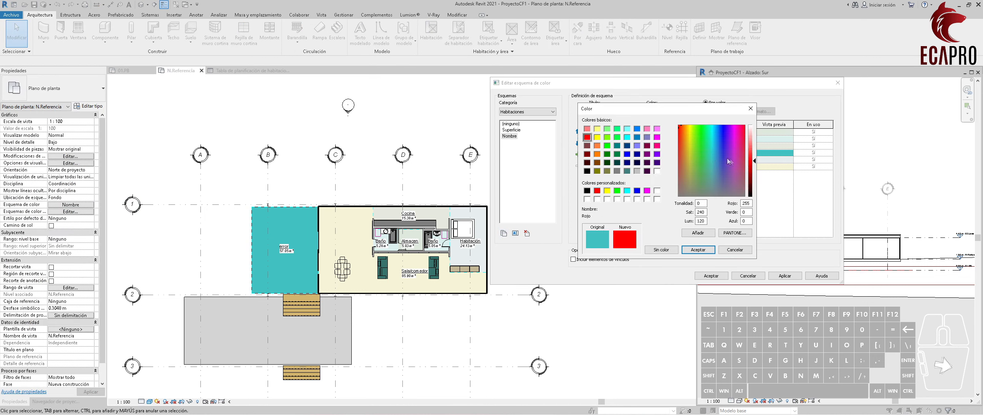
pyautogui.moveTo(755, 161); pyautogui.dragTo(754, 137)
pyautogui.click(698, 250)
pyautogui.click(711, 275)
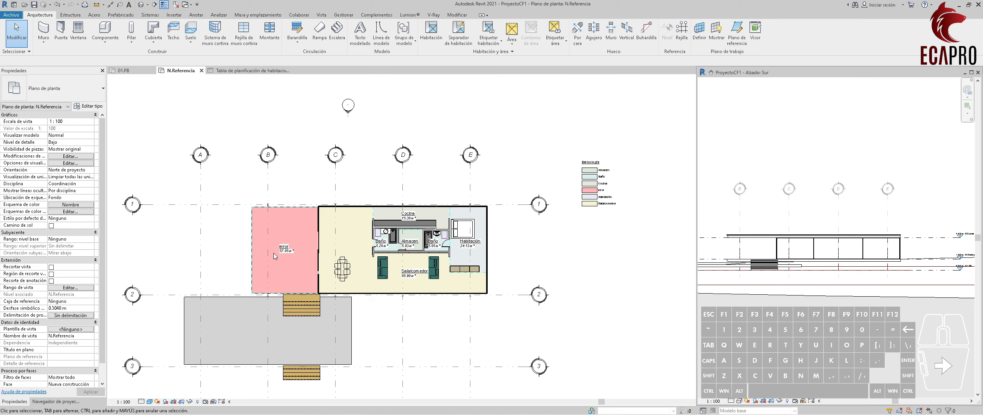
# Delete the terrace room from the plan and remove its unplaced error row from the room schedule.
pyautogui.click(297, 238)
pyautogui.press('Delete')
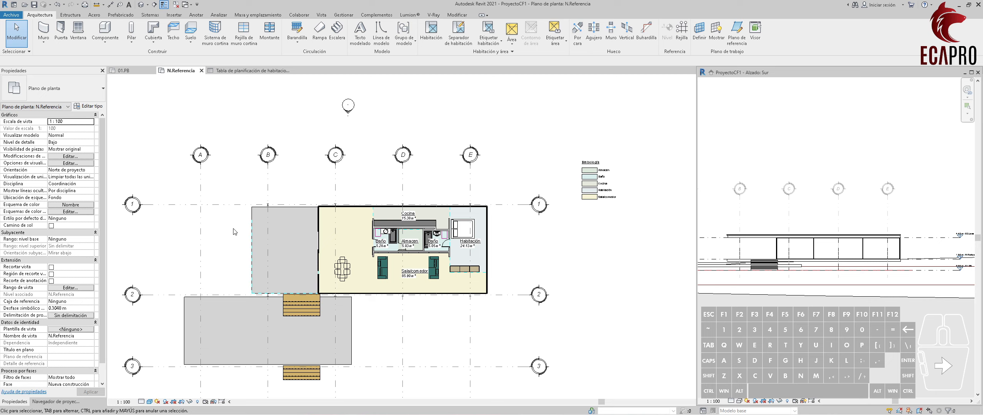
pyautogui.click(50, 401)
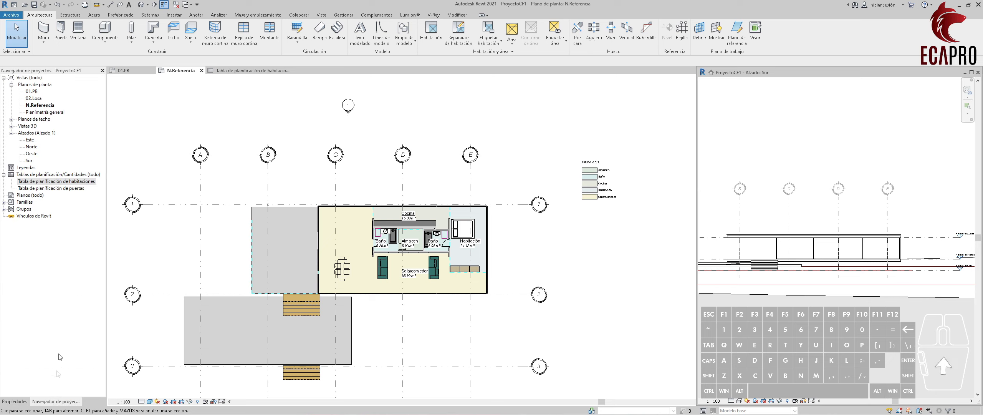
pyautogui.doubleClick(70, 181)
pyautogui.click(131, 112)
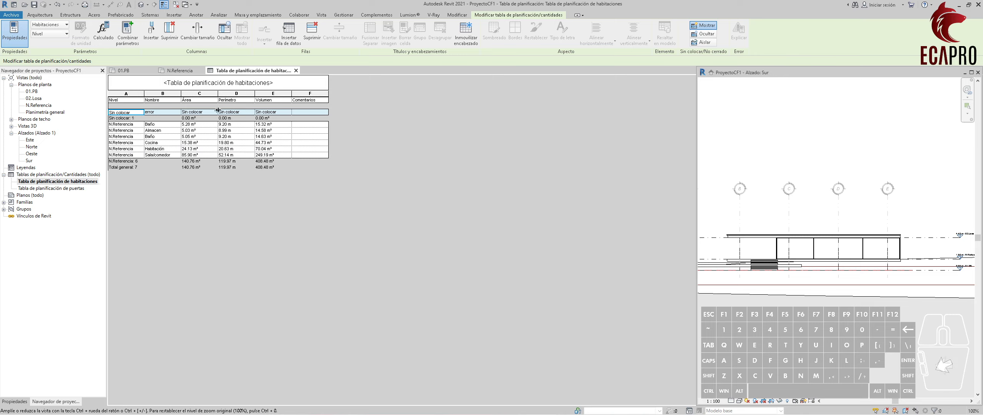
pyautogui.click(168, 112)
pyautogui.click(130, 113)
pyautogui.rightClick(127, 115)
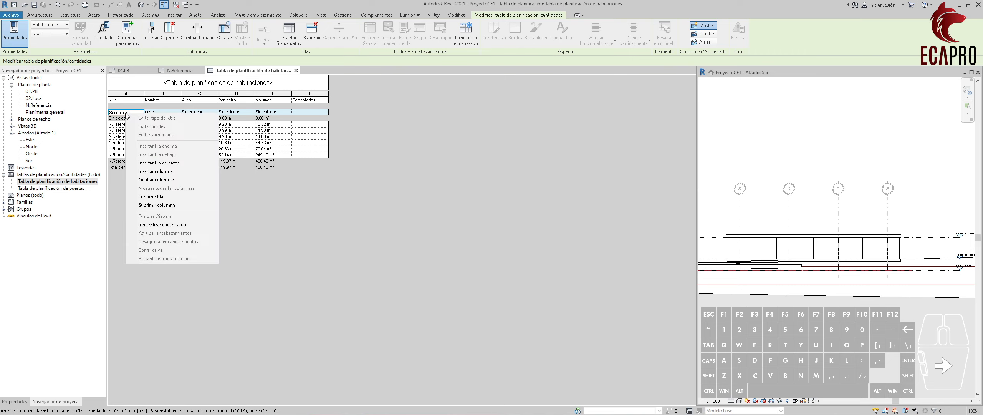
pyautogui.click(168, 197)
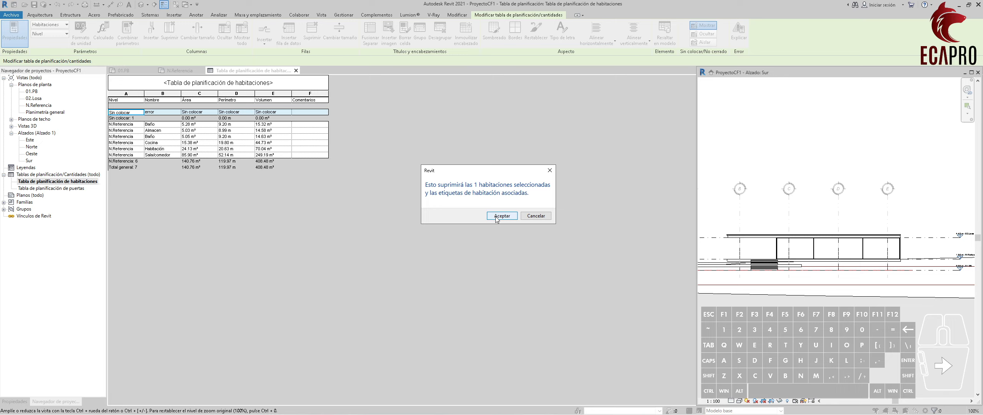
pyautogui.click(495, 216)
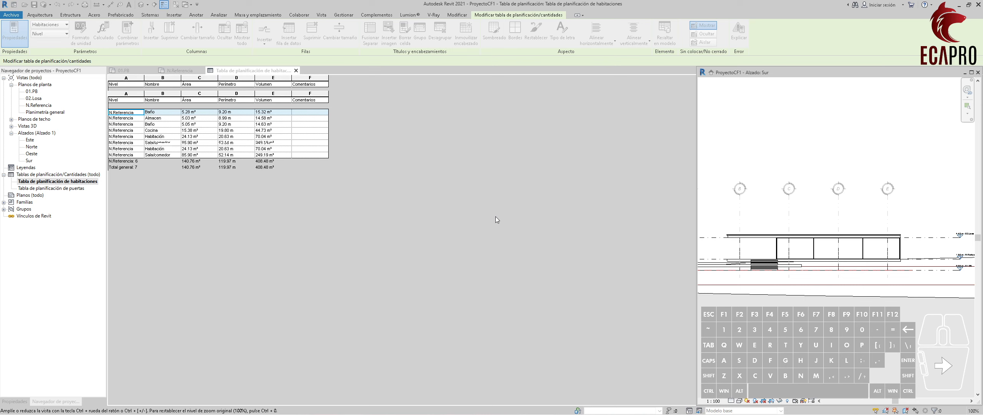
# Delete the leftover room separation lines around the terrace slab in the N.Referencia plan.
pyautogui.click(180, 70)
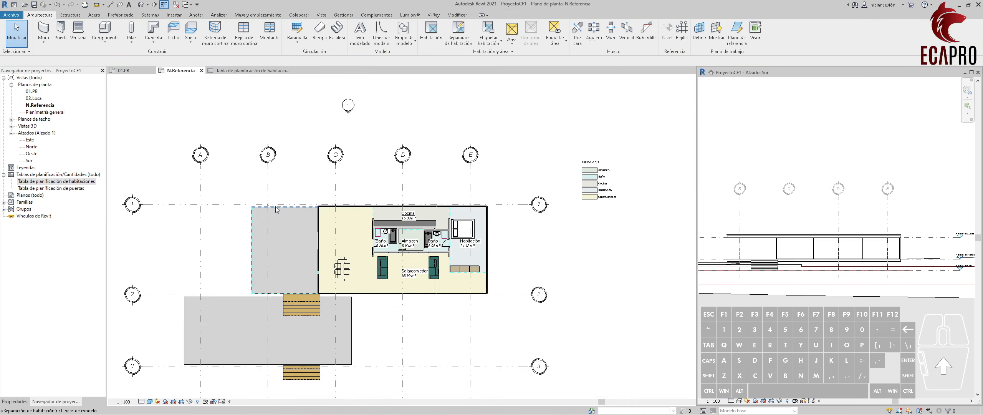
pyautogui.scroll(2, 278, 235)
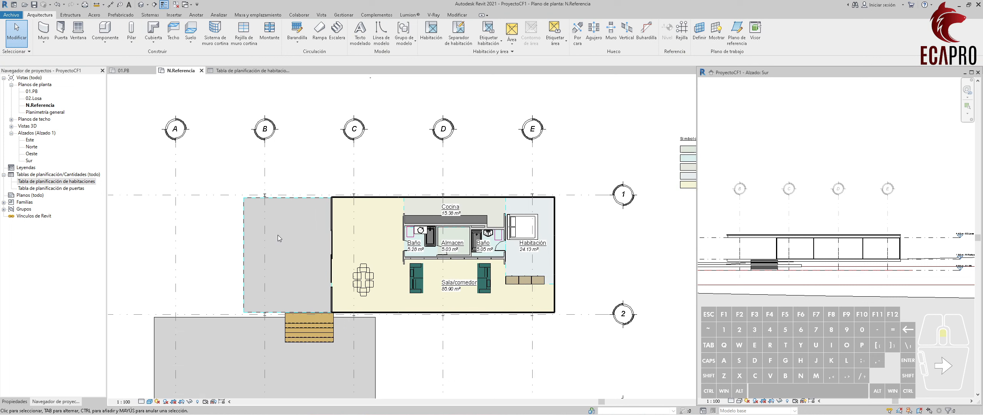
pyautogui.click(284, 197)
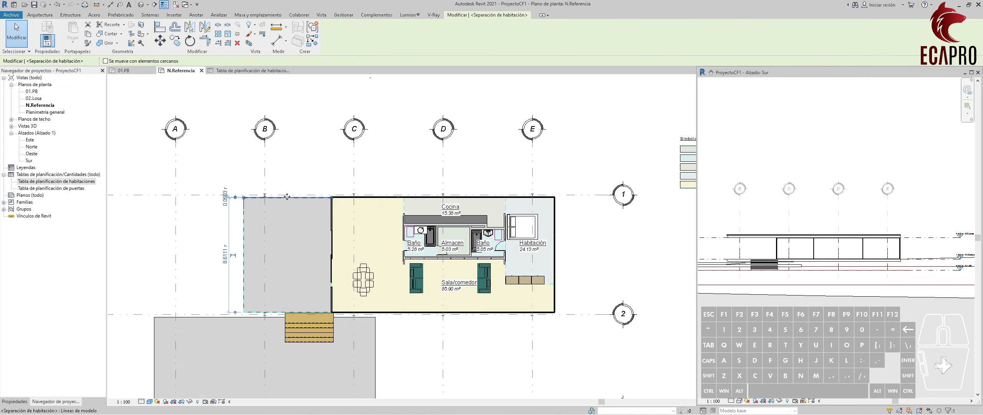
pyautogui.press('Delete')
pyautogui.click(244, 226)
pyautogui.press('Delete')
pyautogui.click(272, 316)
pyautogui.press('Delete')
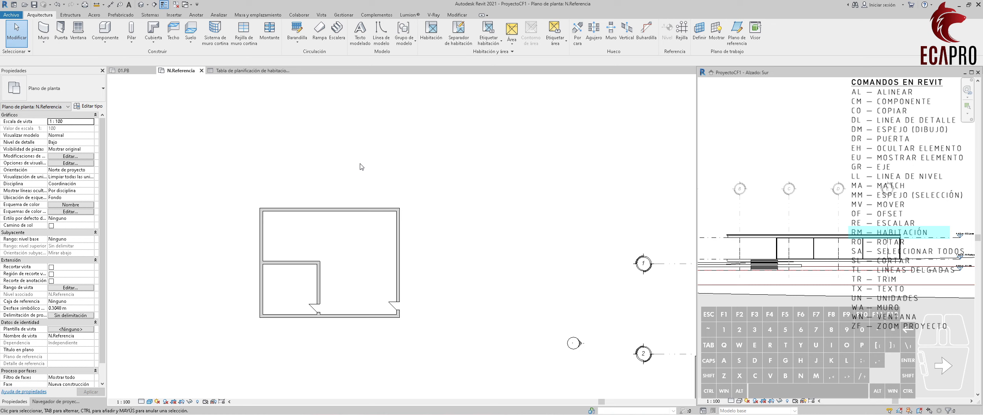
# Place a room in the larger L-shaped space of the separate two-room building.
pyautogui.press('r')
pyautogui.press('m')
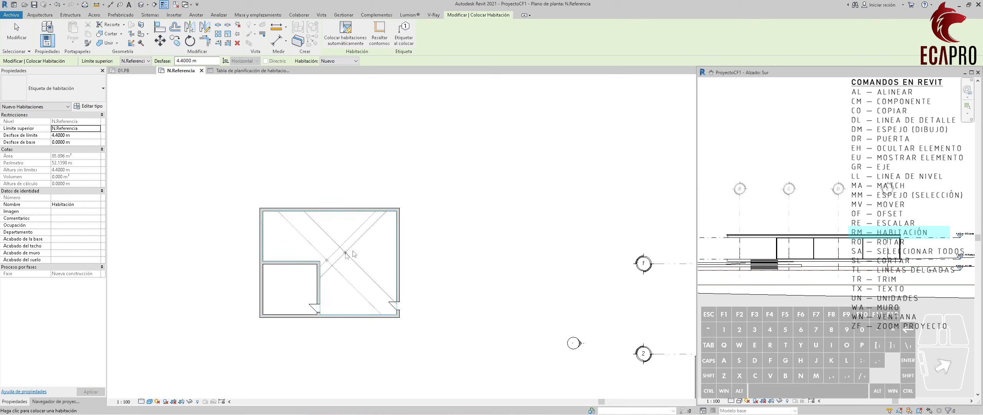
pyautogui.click(338, 277)
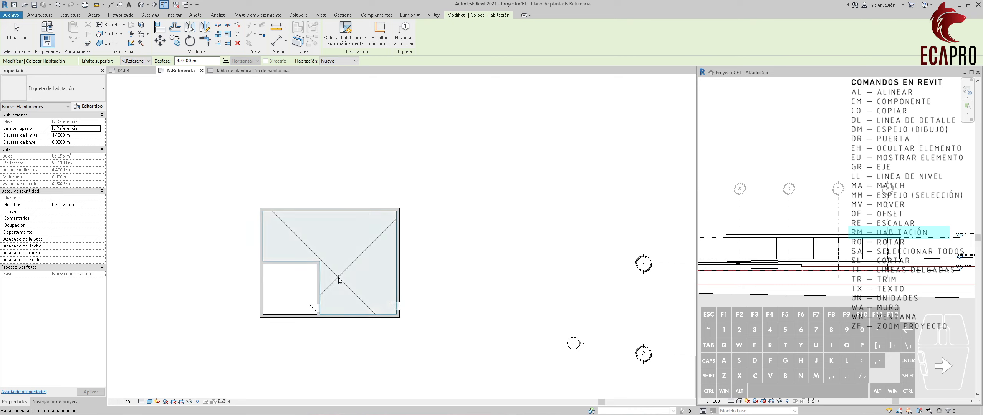
pyautogui.press('Escape')
# Turn off room bounding for the two interior partition walls so the room spans the whole building.
pyautogui.click(319, 292)
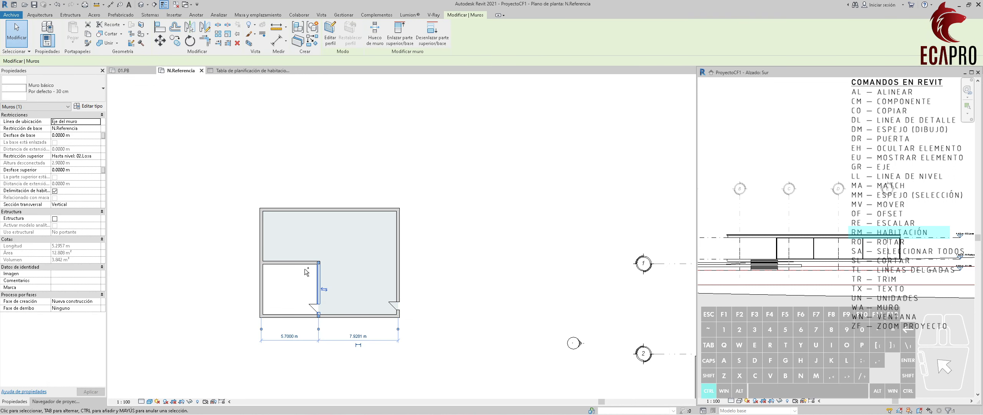
pyautogui.keyDown('ctrl'); pyautogui.click(291, 262); pyautogui.keyUp('ctrl')
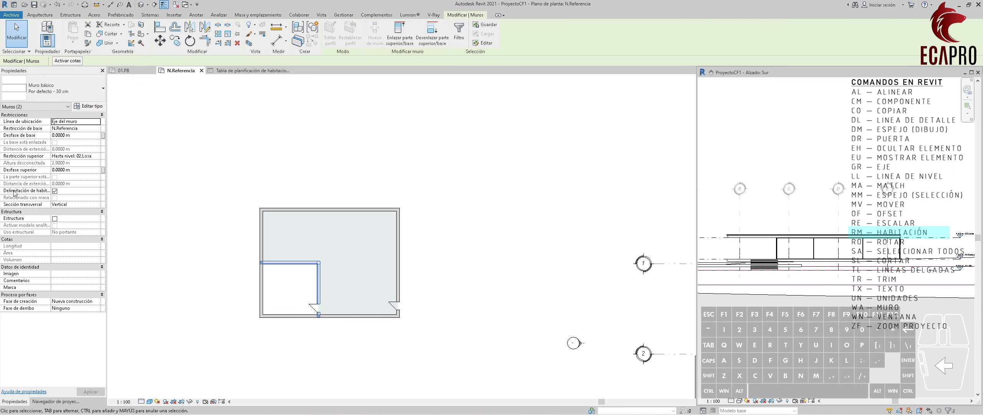
pyautogui.click(54, 191)
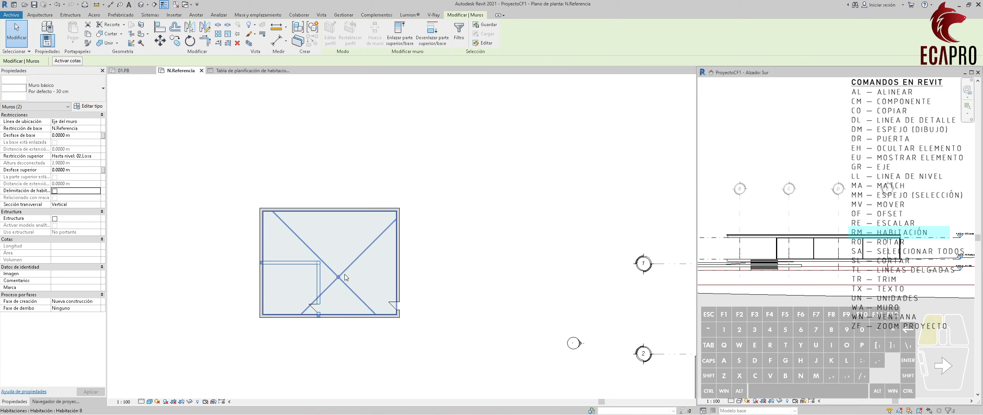
pyautogui.click(338, 276)
pyautogui.click(457, 245)
# Tag the room in the separate building and rename it as 01.
pyautogui.scroll(1, 457, 245)
pyautogui.moveTo(457, 246); pyautogui.dragTo(394, 184, button='middle')
pyautogui.click(490, 32)
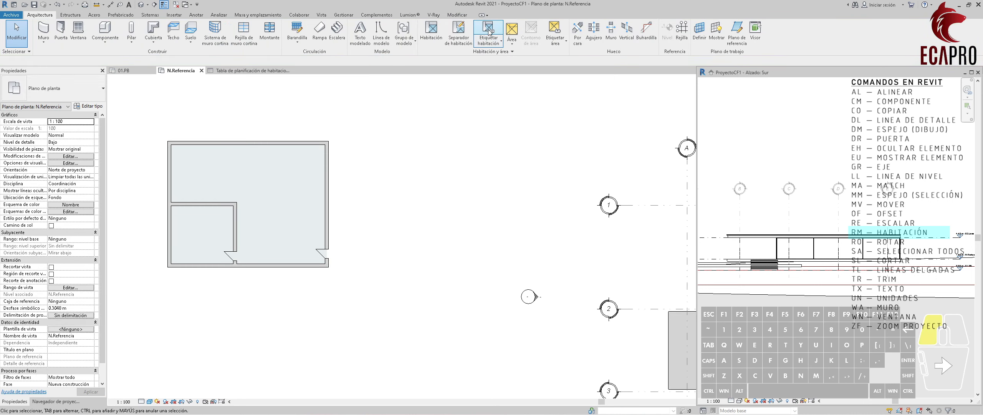
pyautogui.click(252, 199)
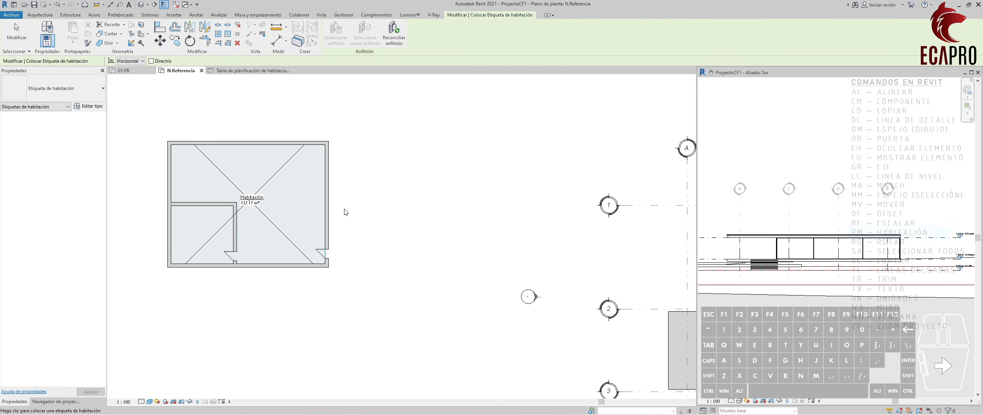
pyautogui.press('Escape')
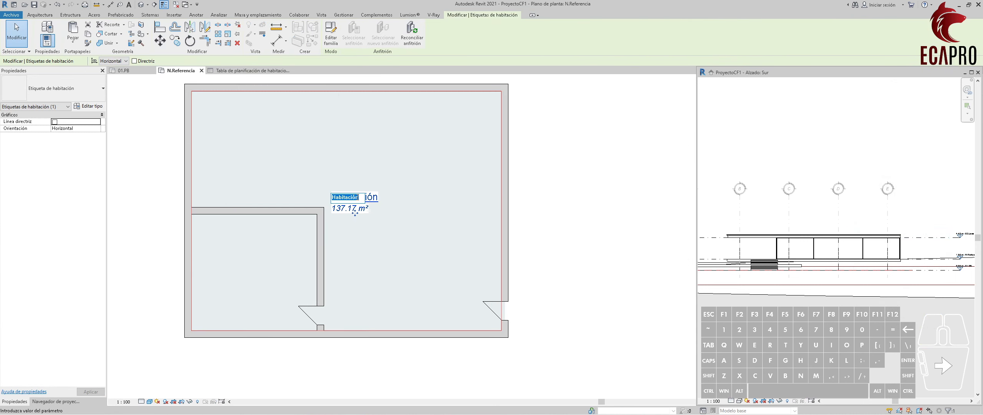
pyautogui.write('01')
pyautogui.press('Return')
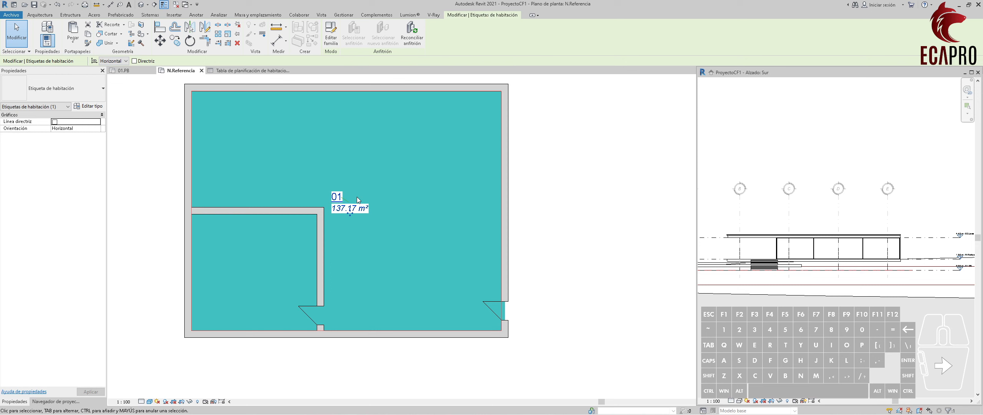
pyautogui.press('Escape')
pyautogui.scroll(-1, 413, 235)
pyautogui.scroll(-1, 392, 235)
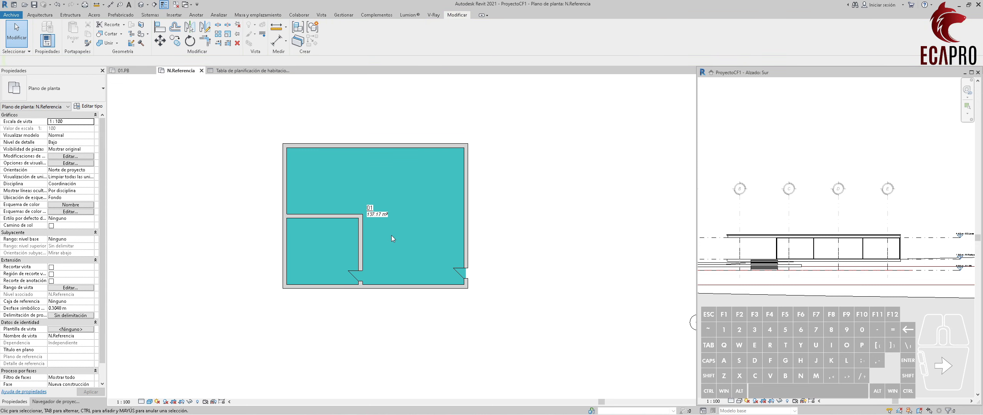
# Set the room area calculation to the wall centre instead of the wall finish and check room 01's boundary.
pyautogui.scroll(2, 392, 235)
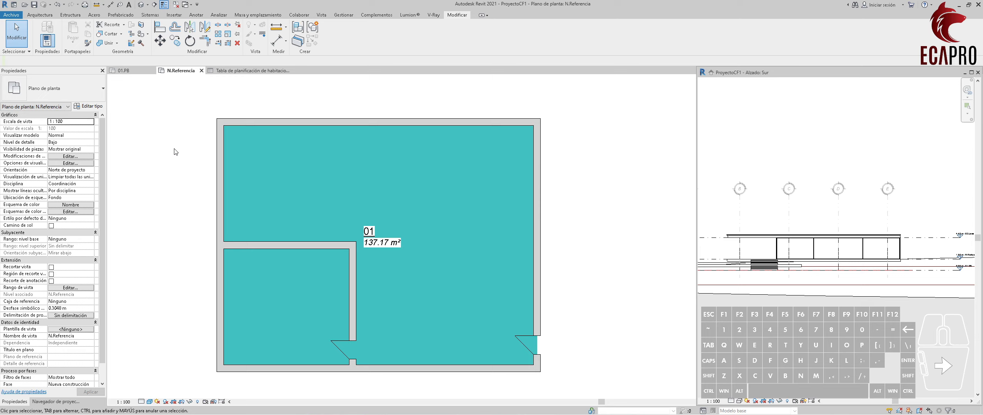
pyautogui.click(46, 15)
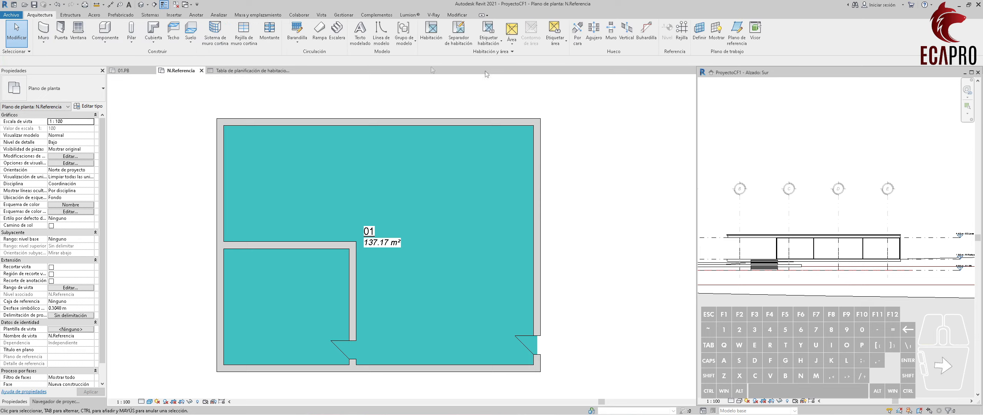
pyautogui.click(507, 52)
pyautogui.click(454, 70)
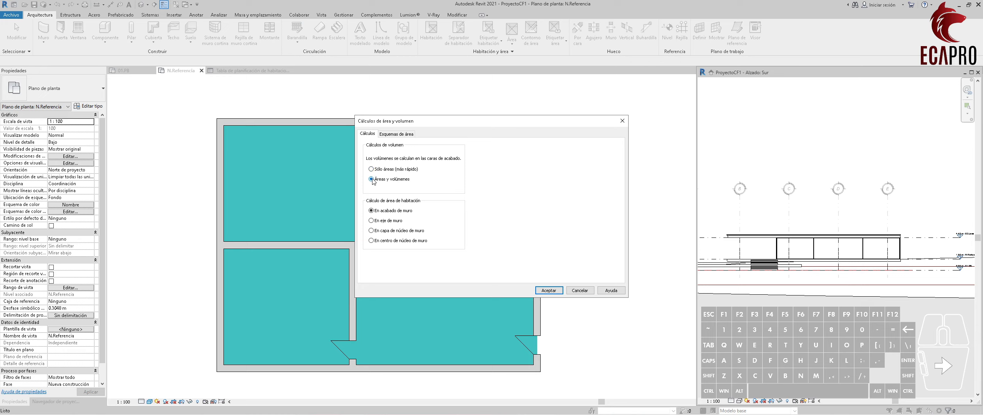
pyautogui.moveTo(384, 121); pyautogui.dragTo(422, 101)
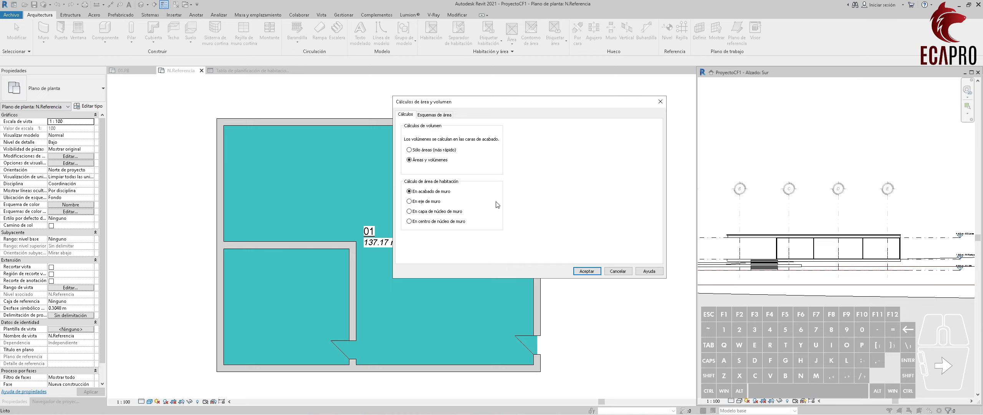
pyautogui.click(587, 271)
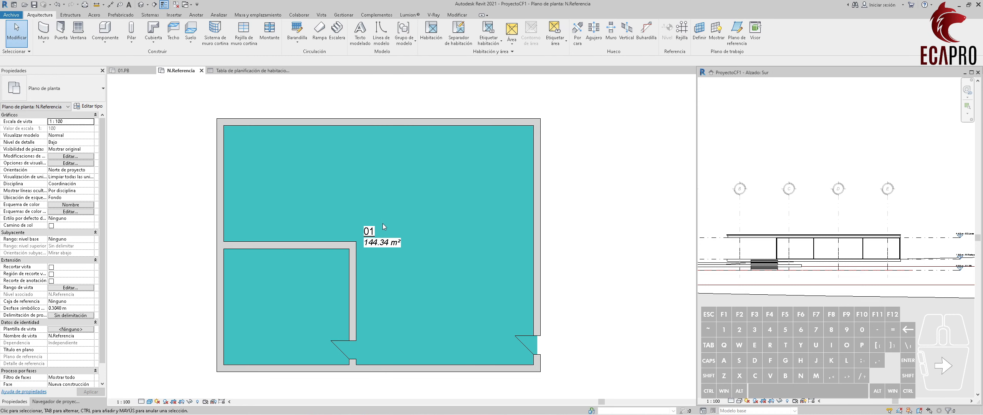
pyautogui.click(345, 204)
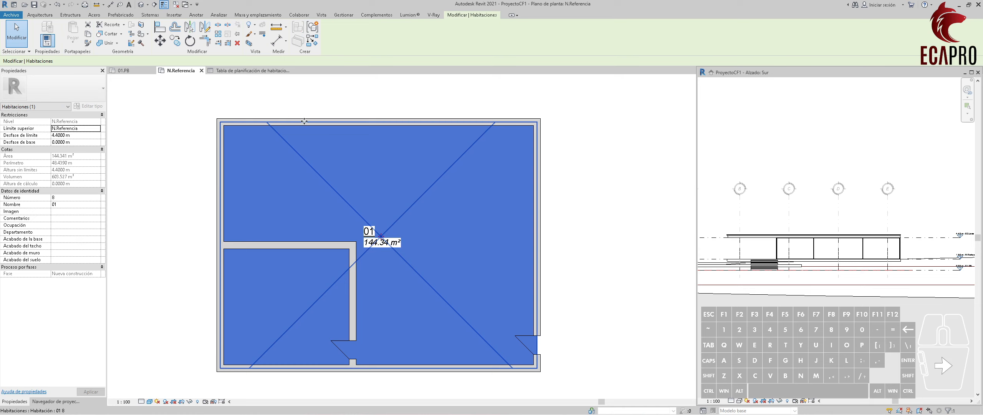
pyautogui.scroll(-6, 555, 262)
pyautogui.click(685, 253)
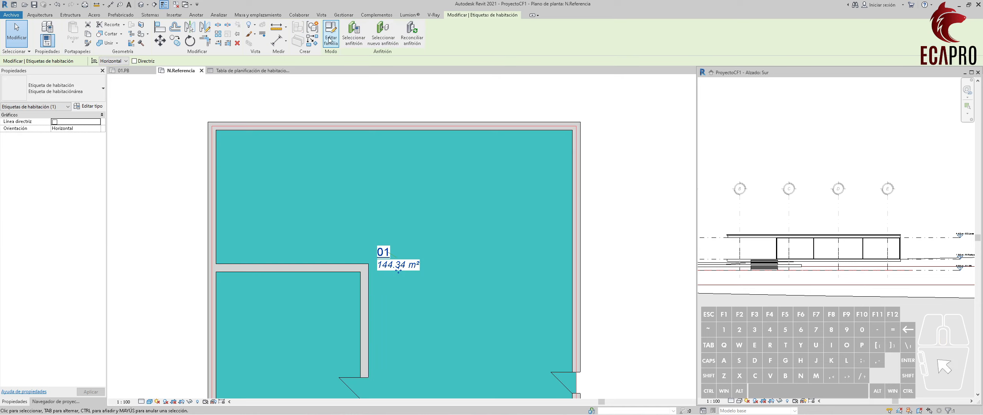
# Add the Volumen parameter to the area label in the room tag family.
pyautogui.click(327, 36)
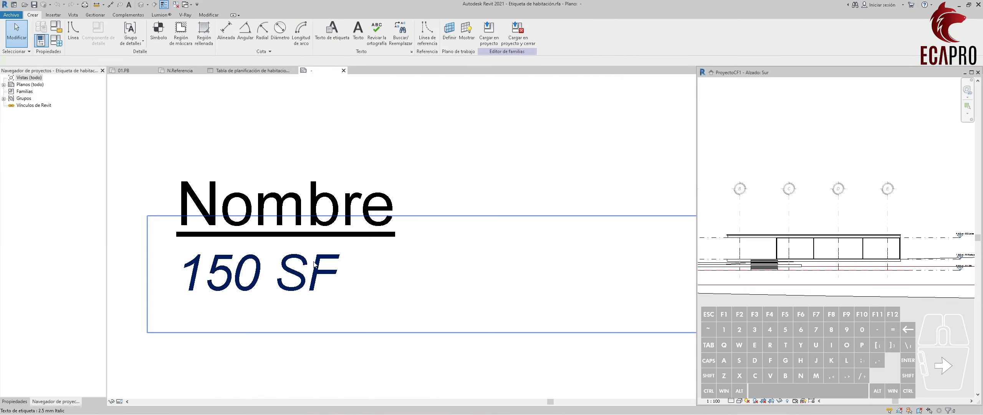
pyautogui.click(314, 263)
pyautogui.click(293, 34)
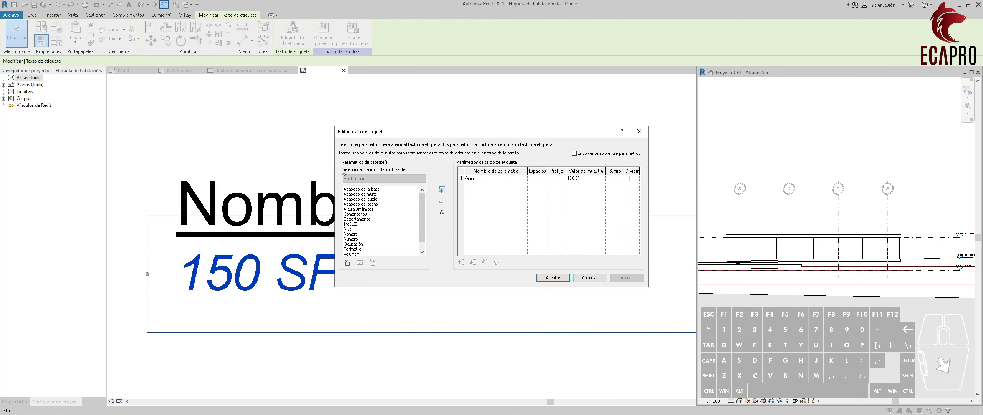
pyautogui.scroll(-1, 365, 236)
pyautogui.click(359, 249)
pyautogui.press('Up')
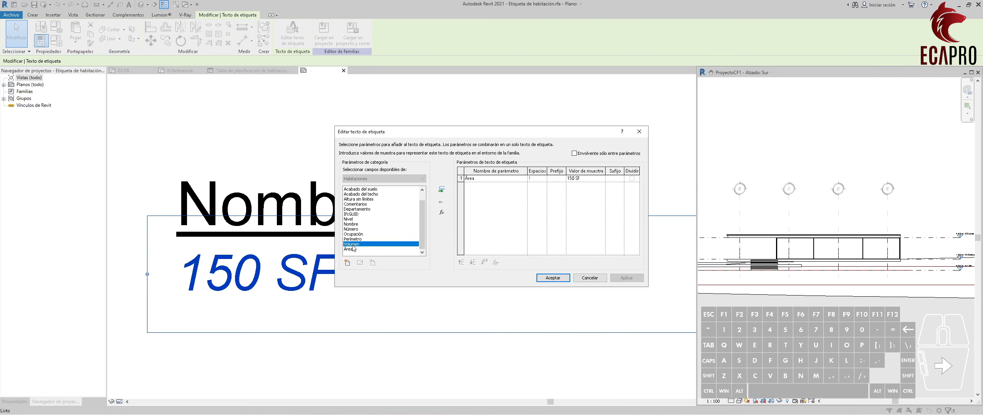
pyautogui.doubleClick(351, 244)
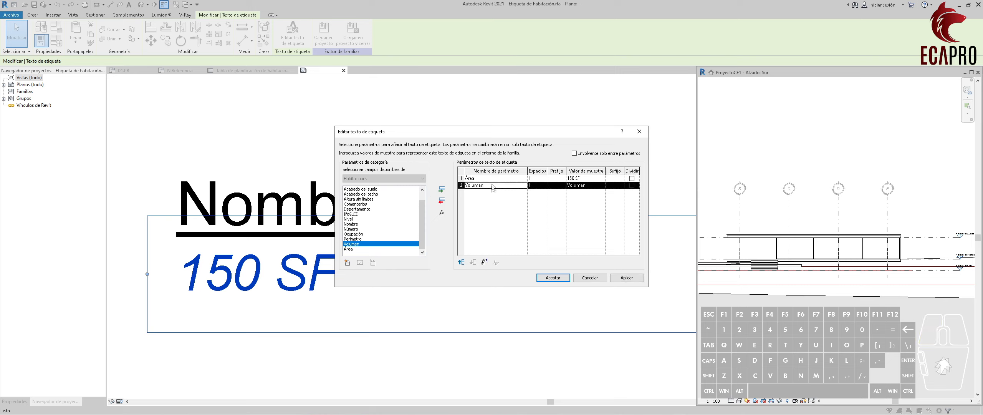
# Remove the Área parameter from the tag label and load the family back into the project, closing the family.
pyautogui.click(481, 178)
pyautogui.click(443, 201)
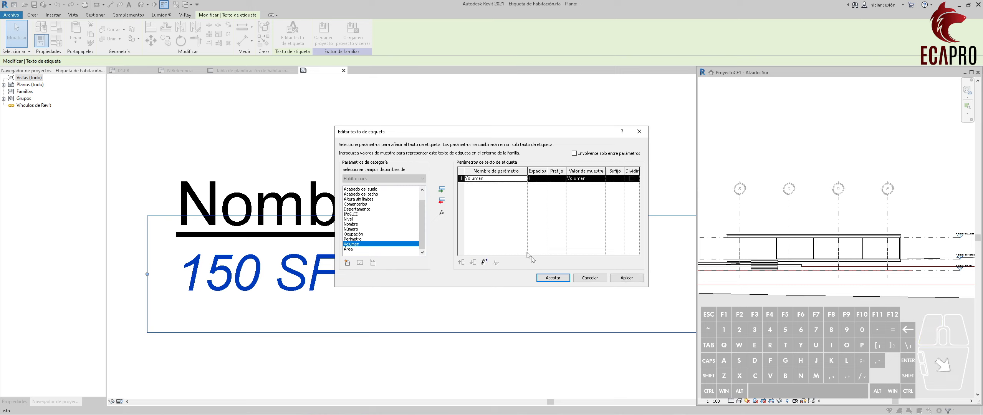
pyautogui.click(553, 277)
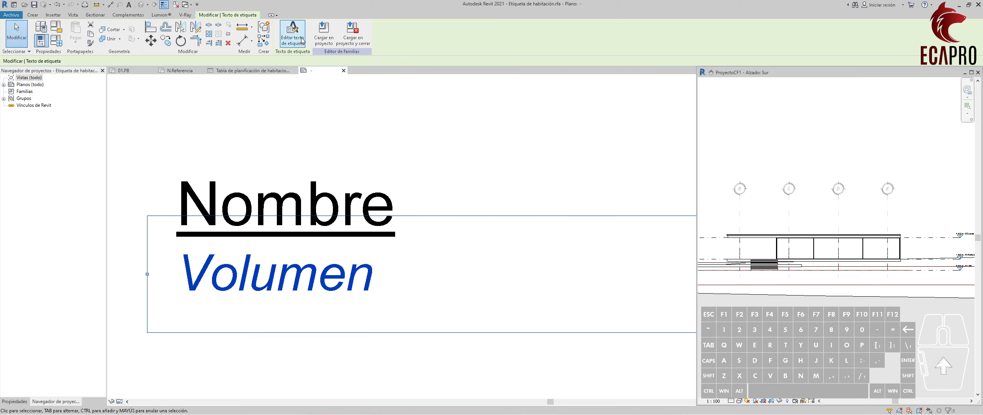
pyautogui.click(352, 33)
pyautogui.click(499, 215)
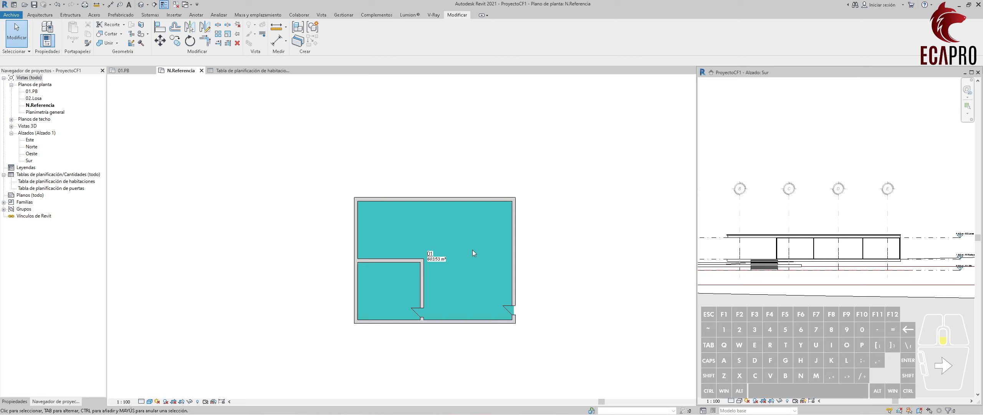
# Draw a lengthwise section through the house, crossing both bathrooms, the Almacen and the bedroom, and open its view.
pyautogui.click(154, 4)
pyautogui.click(131, 238)
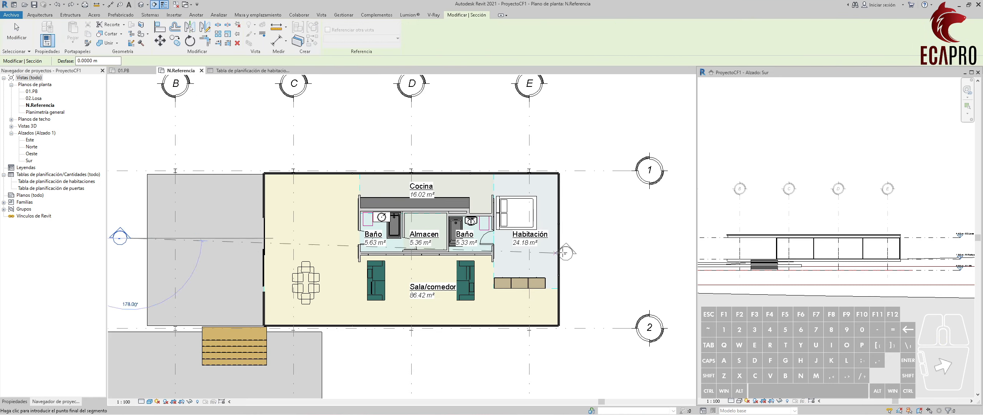
pyautogui.click(596, 236)
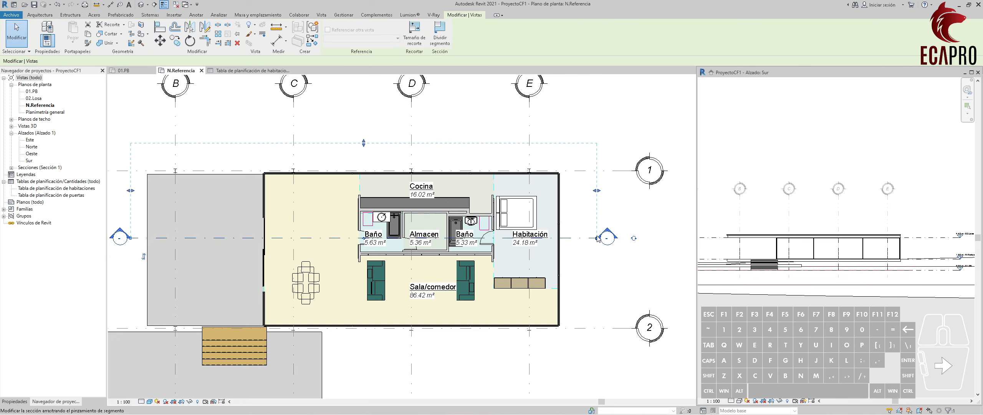
pyautogui.rightClick(566, 247)
pyautogui.click(593, 80)
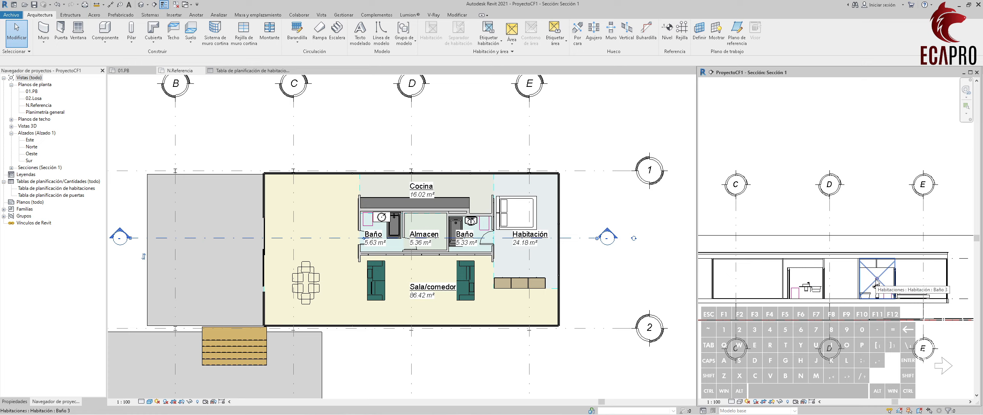
# Tag both Baño rooms, the Almacen, the Sala/comedor and the Habitación in the section view.
pyautogui.scroll(5, 876, 280)
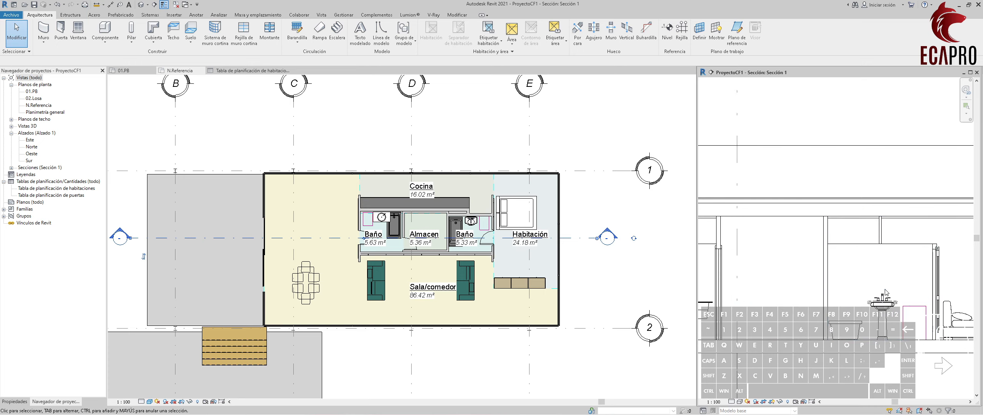
pyautogui.click(489, 31)
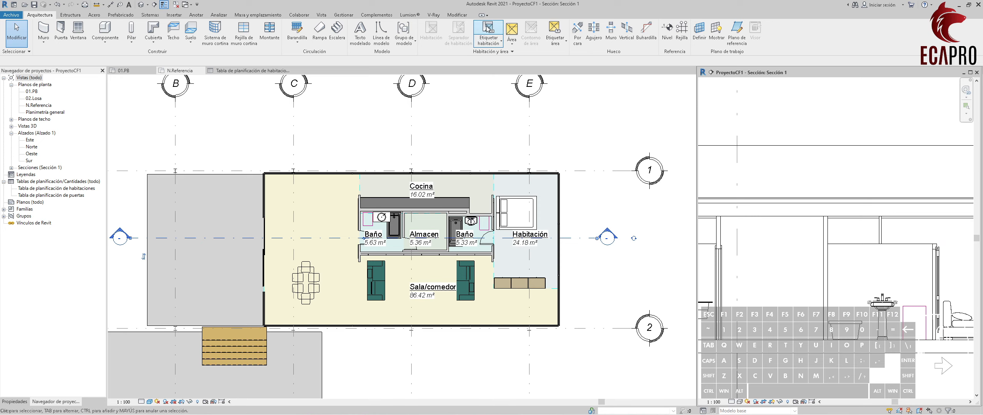
pyautogui.click(885, 276)
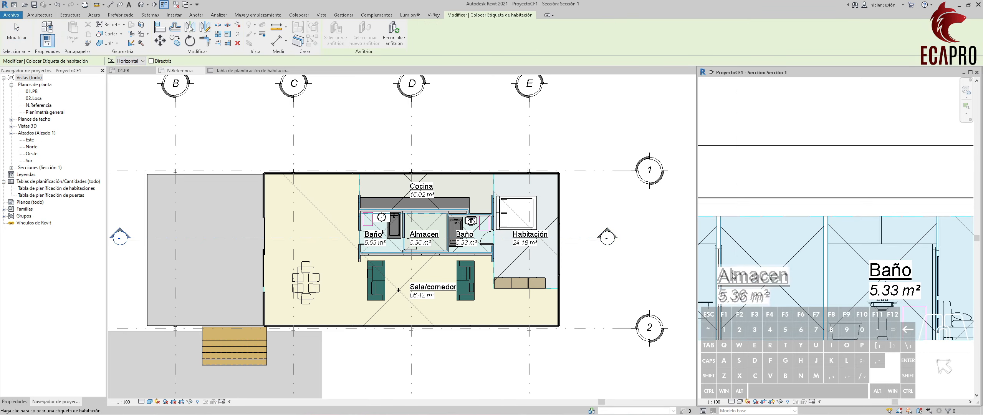
pyautogui.click(755, 275)
pyautogui.moveTo(754, 275); pyautogui.dragTo(930, 279, button='middle')
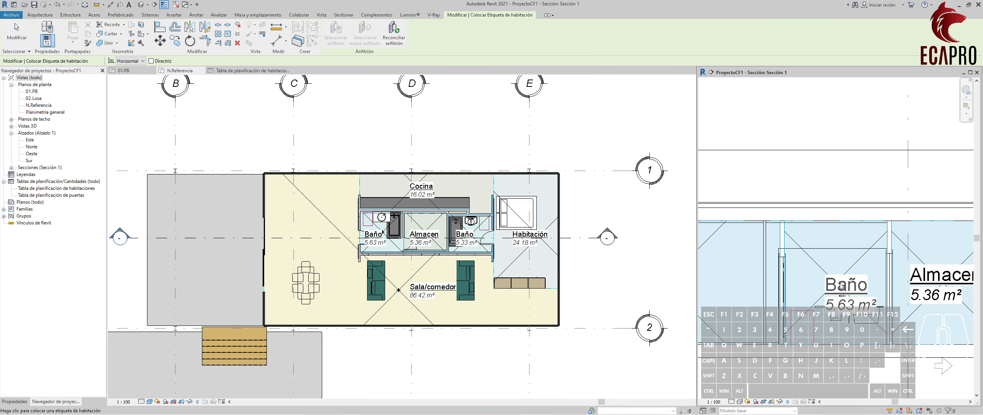
pyautogui.click(833, 277)
pyautogui.moveTo(725, 294); pyautogui.dragTo(763, 287, button='middle')
pyautogui.click(737, 279)
pyautogui.scroll(-5, 762, 280)
pyautogui.scroll(5, 763, 288)
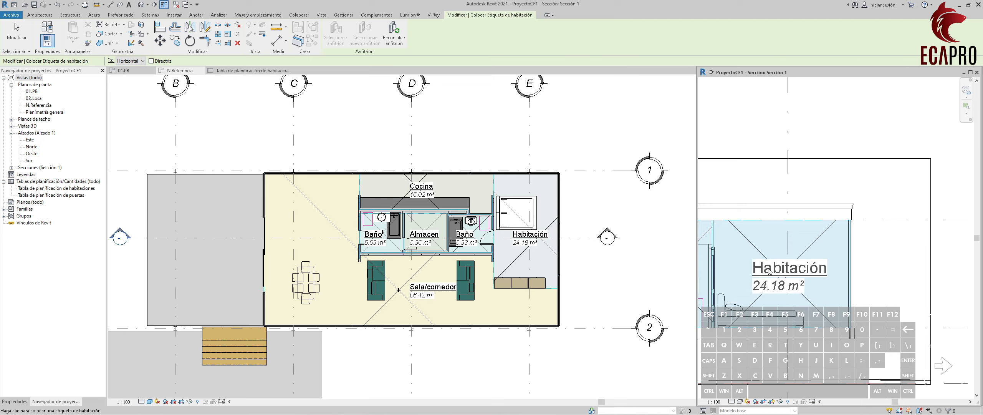
pyautogui.click(773, 265)
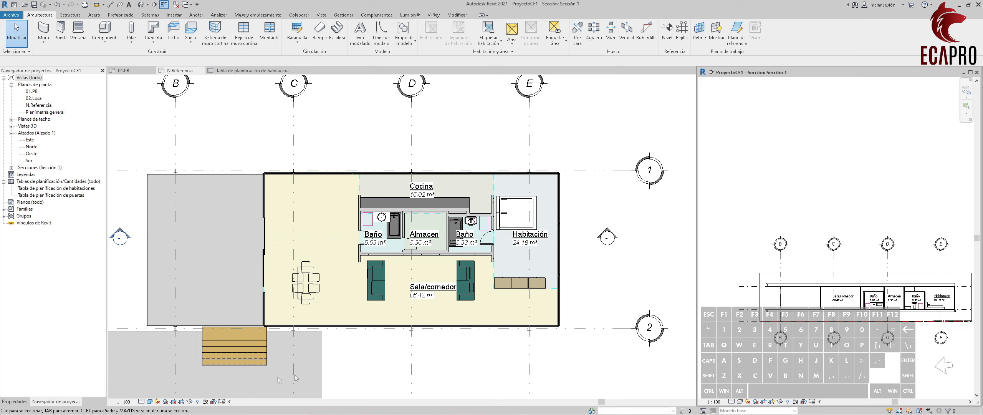
# Apply the Nombre colour scheme of the Habitaciones category to the section view.
pyautogui.click(14, 401)
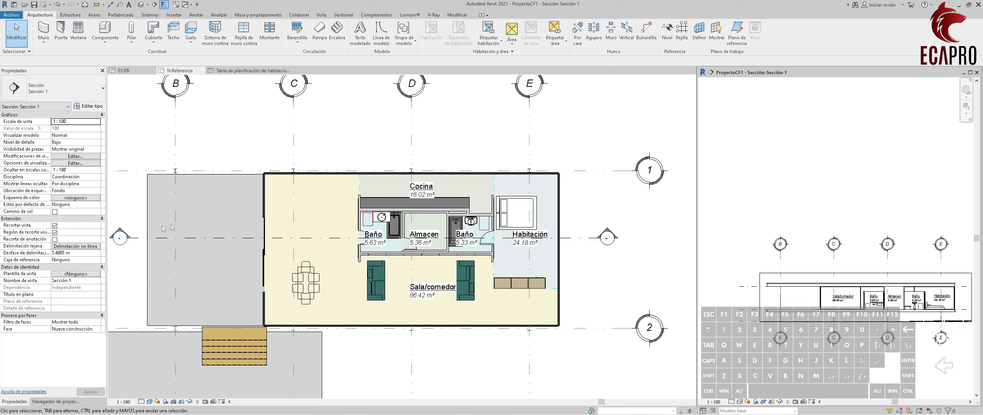
pyautogui.click(93, 197)
pyautogui.click(530, 112)
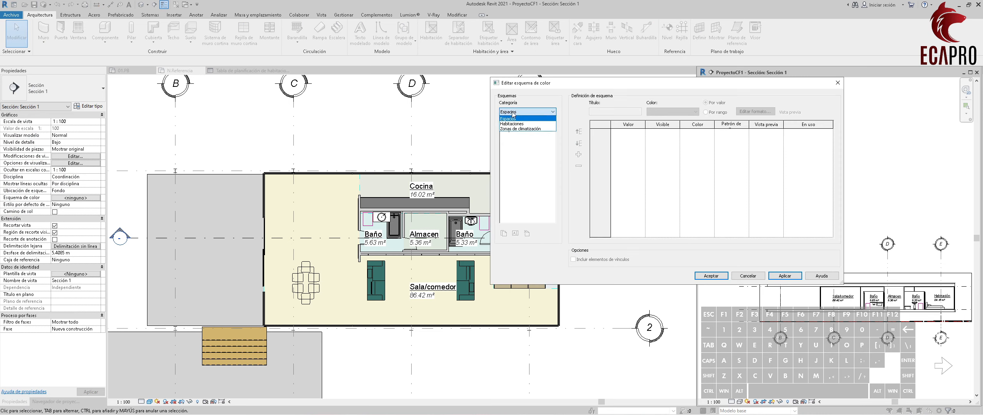
pyautogui.click(510, 127)
pyautogui.click(510, 136)
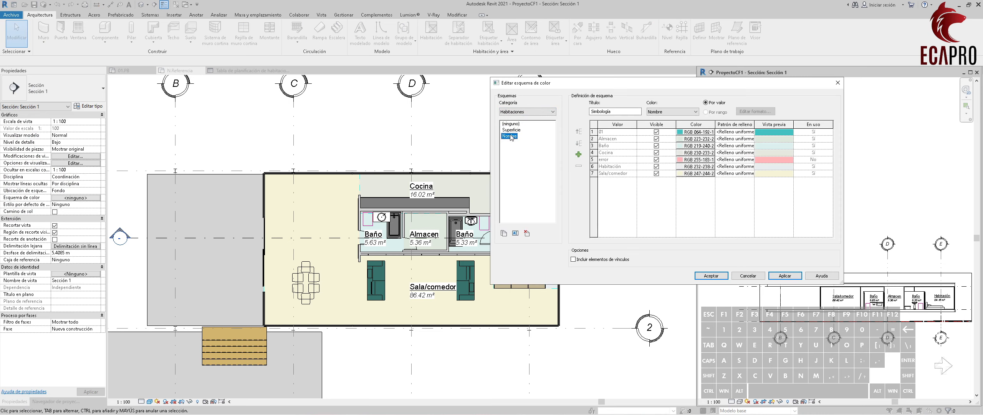
pyautogui.click(710, 275)
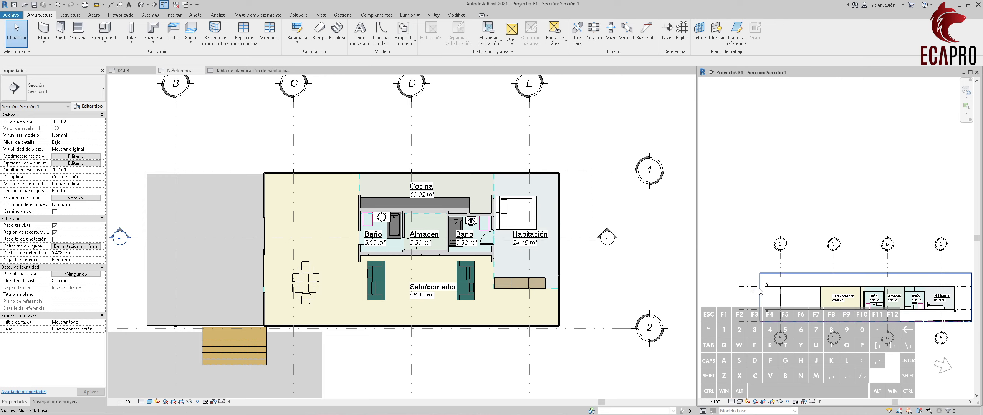
pyautogui.scroll(3, 906, 332)
pyautogui.moveTo(907, 332); pyautogui.dragTo(833, 334, button='middle')
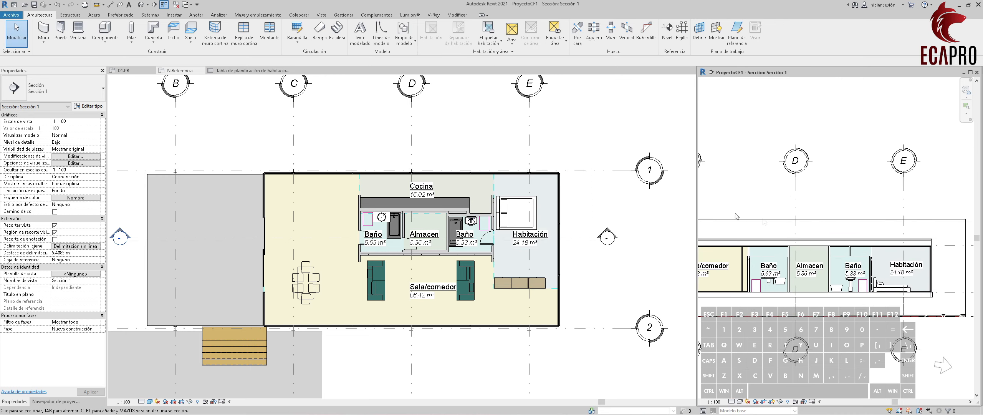
# Place a colour fill legend beside the section drawing, just past the level markers.
pyautogui.click(196, 15)
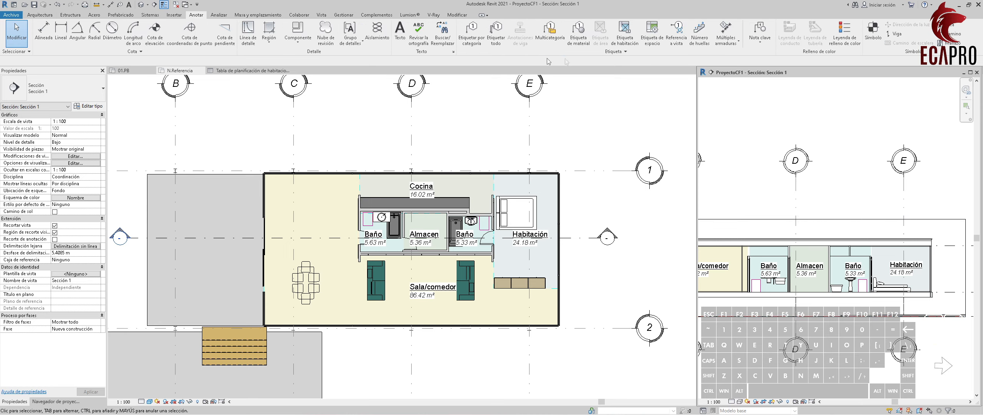
pyautogui.click(844, 33)
pyautogui.scroll(-4, 848, 208)
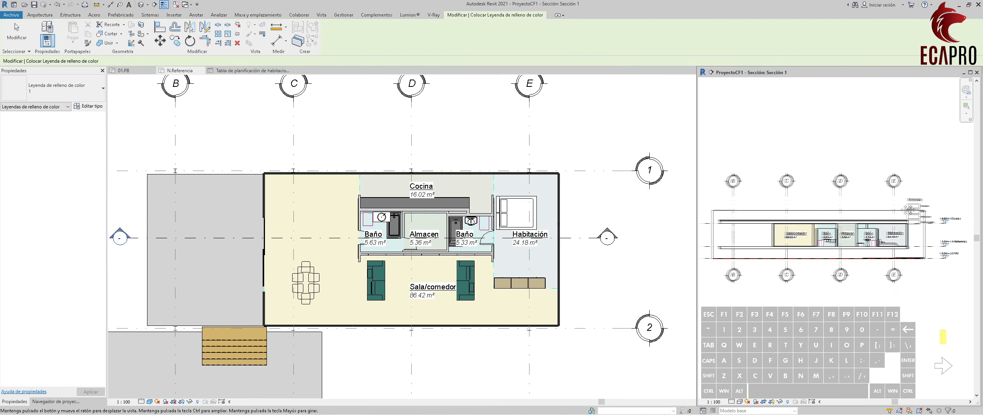
pyautogui.click(875, 219)
pyautogui.scroll(1, 854, 284)
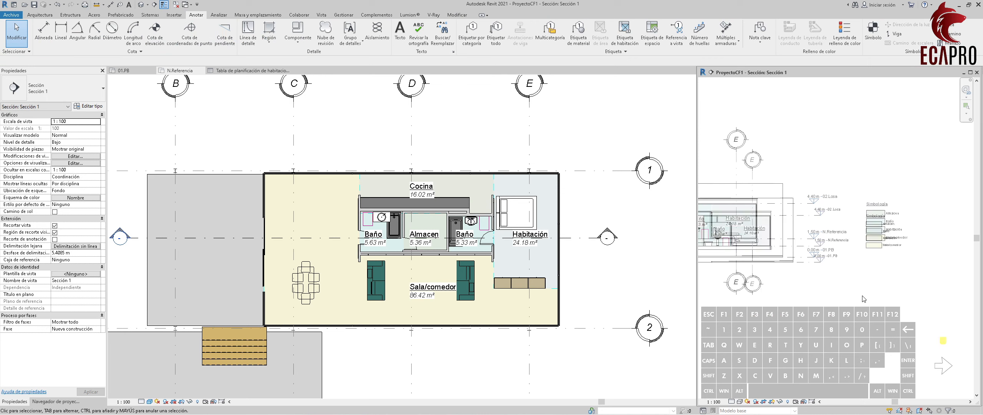
pyautogui.moveTo(854, 294); pyautogui.dragTo(899, 289, button='middle')
pyautogui.scroll(-1, 880, 298)
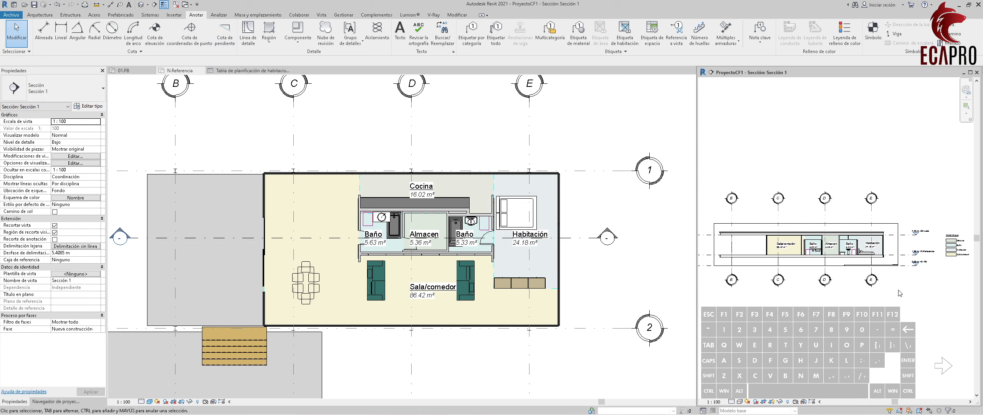
# Create a De alquiler area plan for the N.Referencia level without automatic boundary lines on the exterior walls.
pyautogui.click(265, 130)
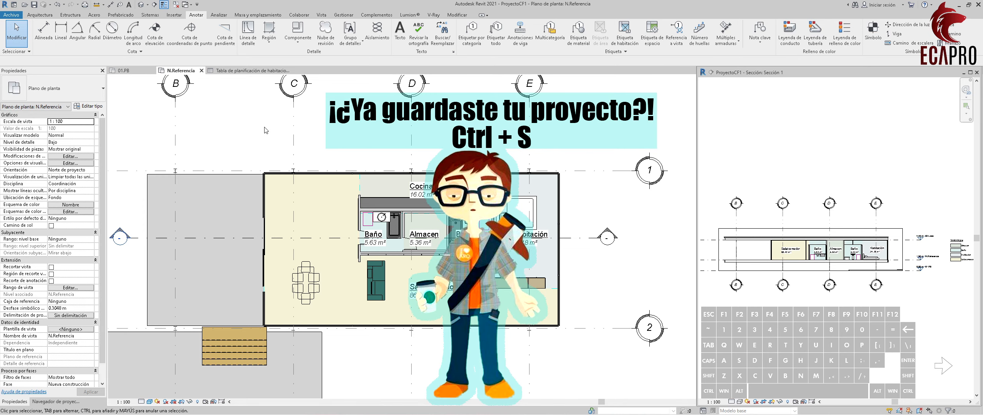
pyautogui.hotkey('ctrl', 's')
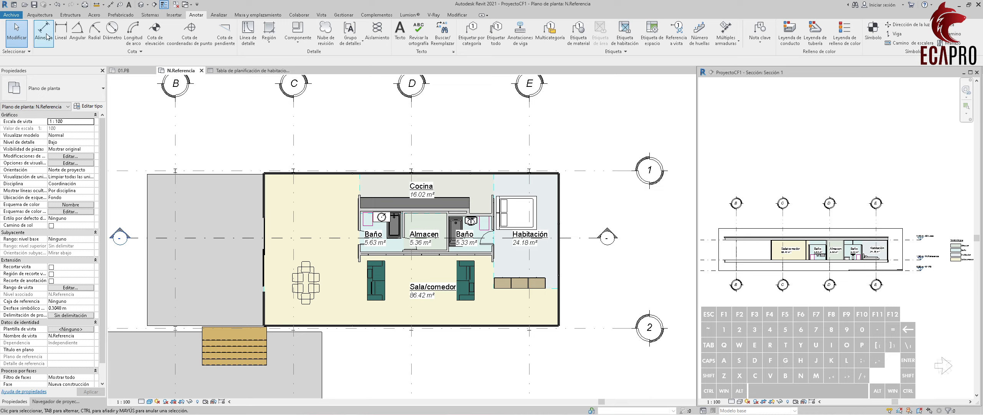
pyautogui.click(40, 15)
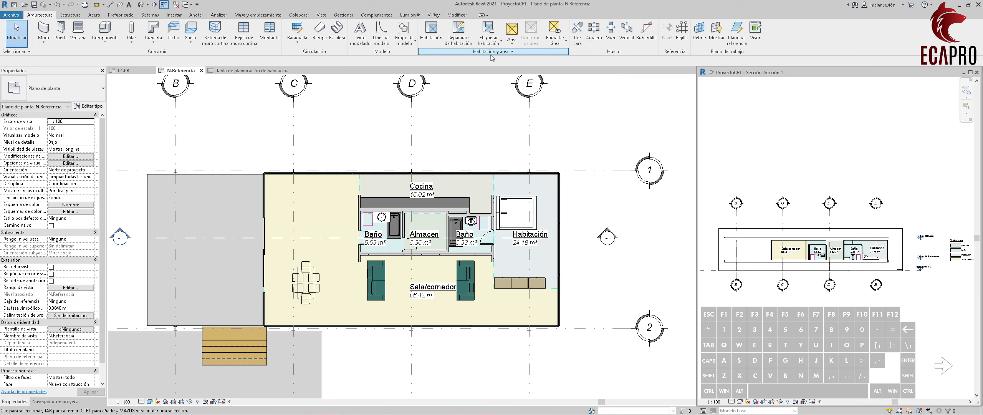
pyautogui.click(512, 40)
pyautogui.click(517, 52)
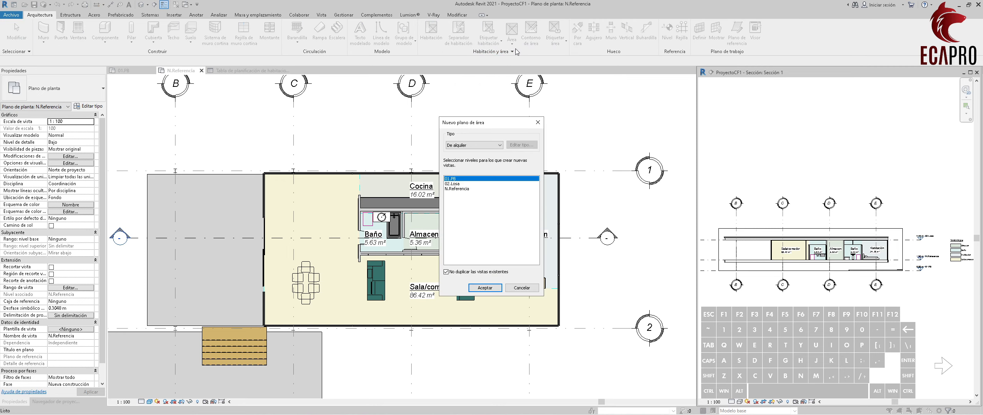
pyautogui.click(457, 184)
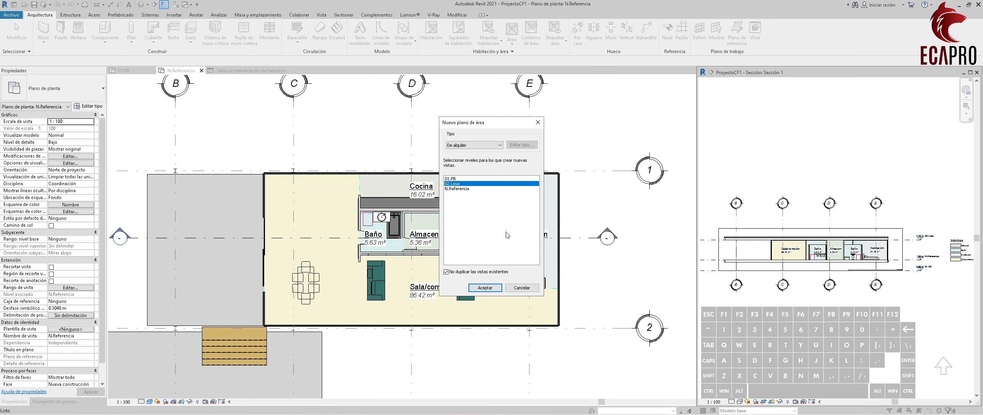
pyautogui.click(456, 189)
pyautogui.click(494, 288)
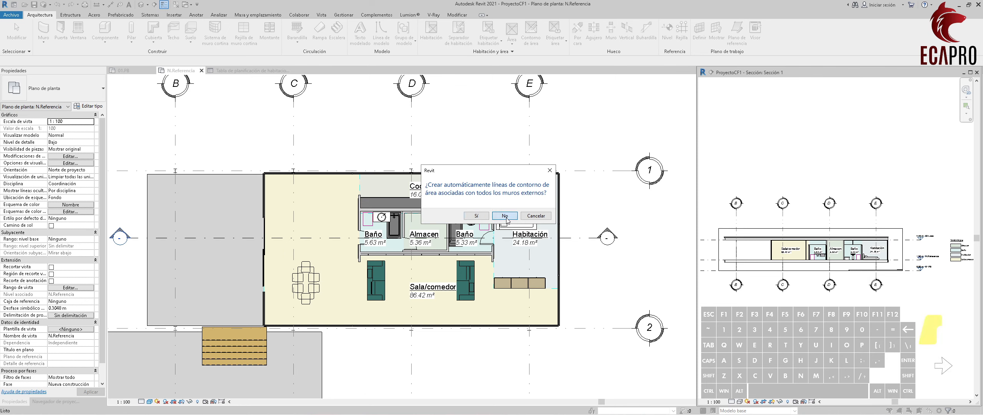
pyautogui.click(505, 215)
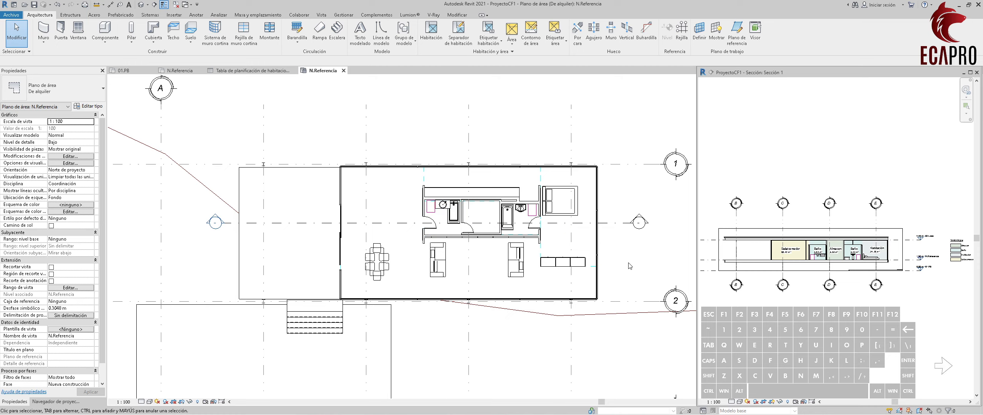
# Tag all untagged rooms in the area plan with the Etiqueta de habitaciónárea room tag.
pyautogui.press('alt')
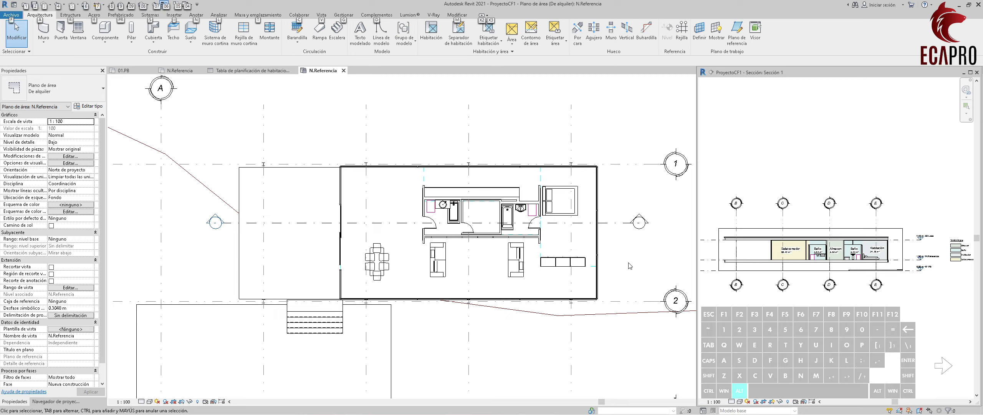
pyautogui.click(202, 17)
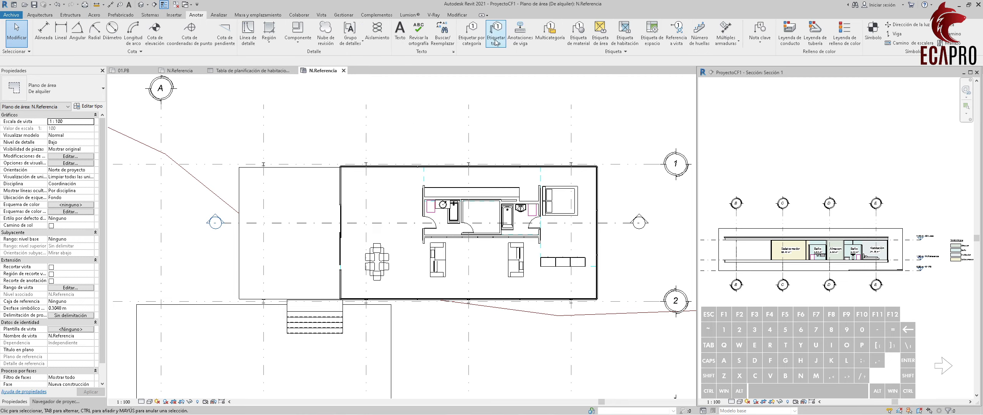
pyautogui.click(496, 32)
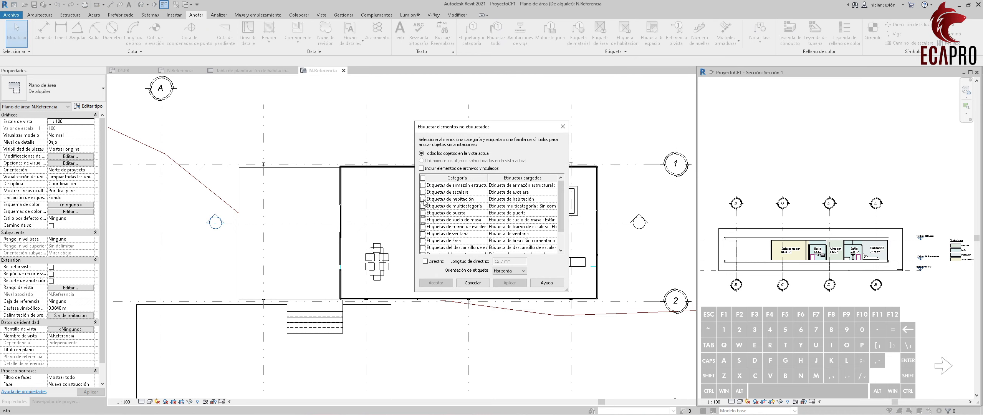
pyautogui.click(423, 199)
pyautogui.click(549, 199)
pyautogui.click(549, 199)
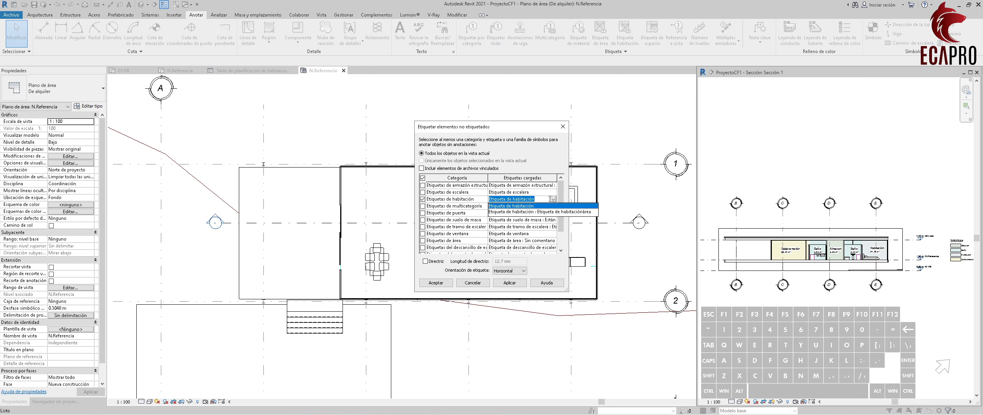
pyautogui.click(524, 208)
pyautogui.click(498, 286)
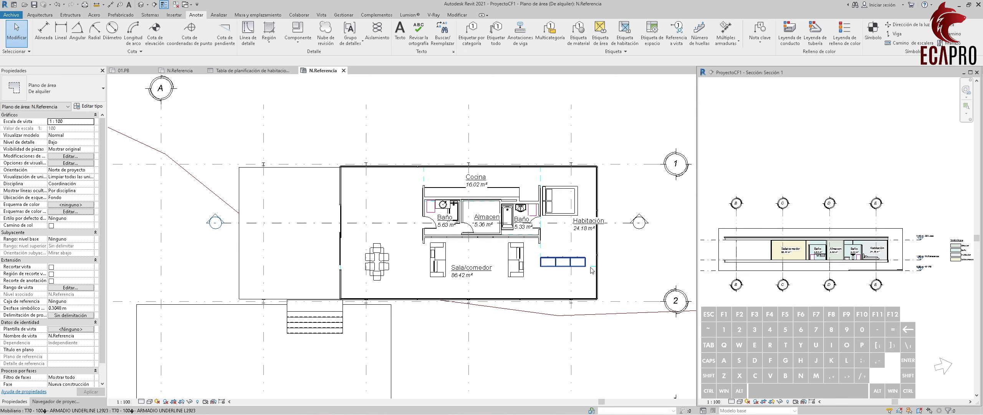
# Move the Habitación tag off the exterior wall to the middle of the room, beneath the bed.
pyautogui.click(589, 226)
pyautogui.scroll(3, 589, 223)
pyautogui.moveTo(588, 243); pyautogui.dragTo(543, 246)
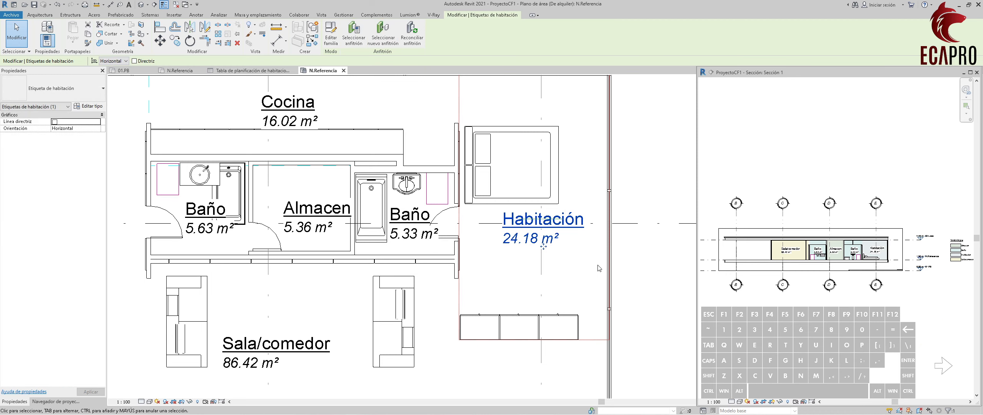
pyautogui.scroll(-2, 597, 265)
pyautogui.click(273, 283)
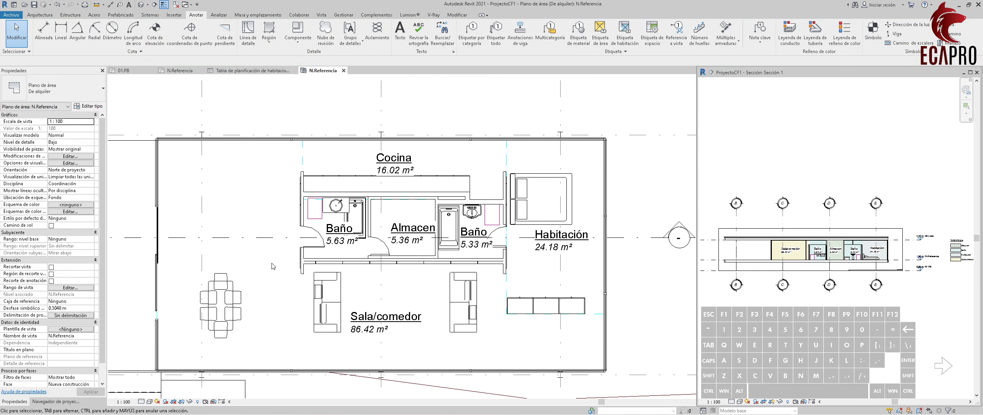
# Draw a rectangular area boundary around the whole house along its exterior walls.
pyautogui.press('alt')
pyautogui.click(36, 15)
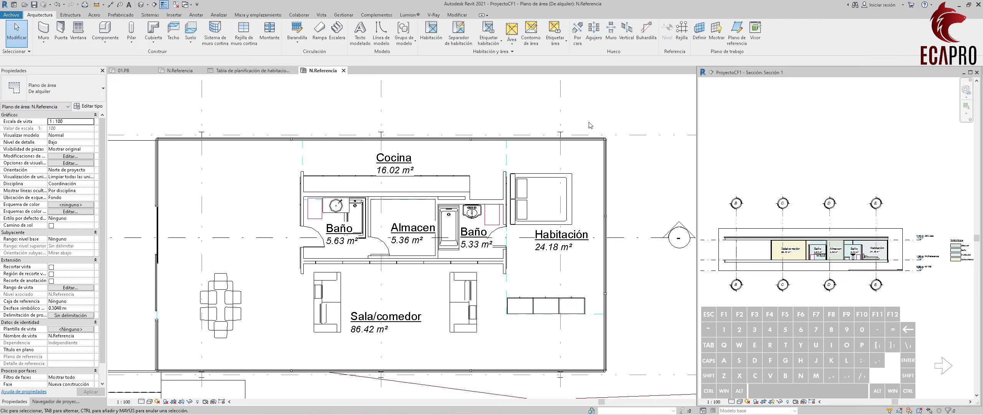
pyautogui.click(531, 30)
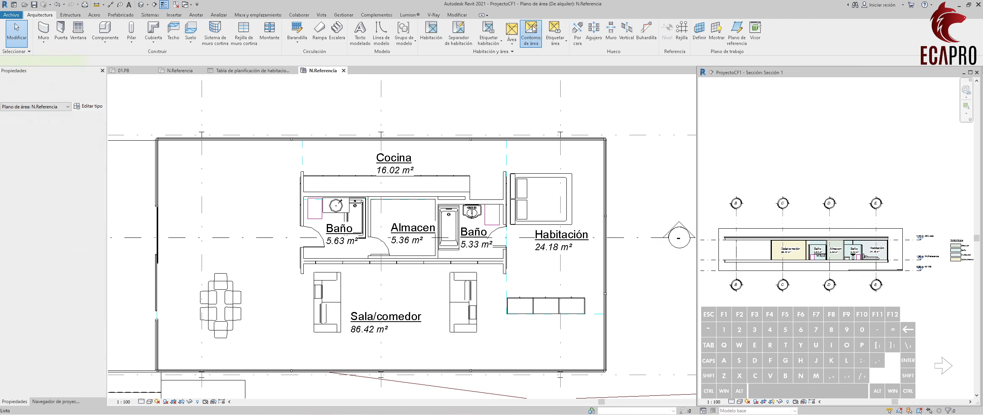
pyautogui.click(336, 26)
pyautogui.scroll(5, 183, 150)
pyautogui.click(184, 151)
pyautogui.scroll(-5, 269, 176)
pyautogui.scroll(6, 541, 313)
pyautogui.click(525, 267)
pyautogui.scroll(-4, 568, 263)
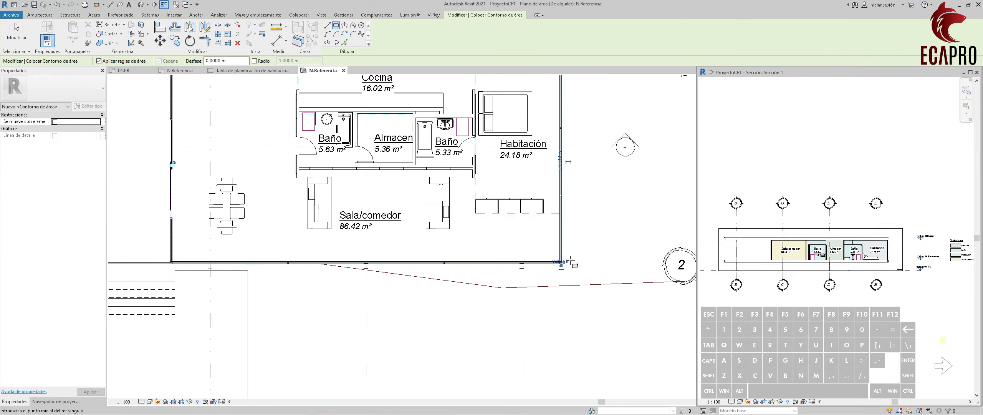
# Add area boundary lines that close off the Habitación along its bathroom-side wall and the wardrobe's lower edge.
pyautogui.scroll(-3, 571, 262)
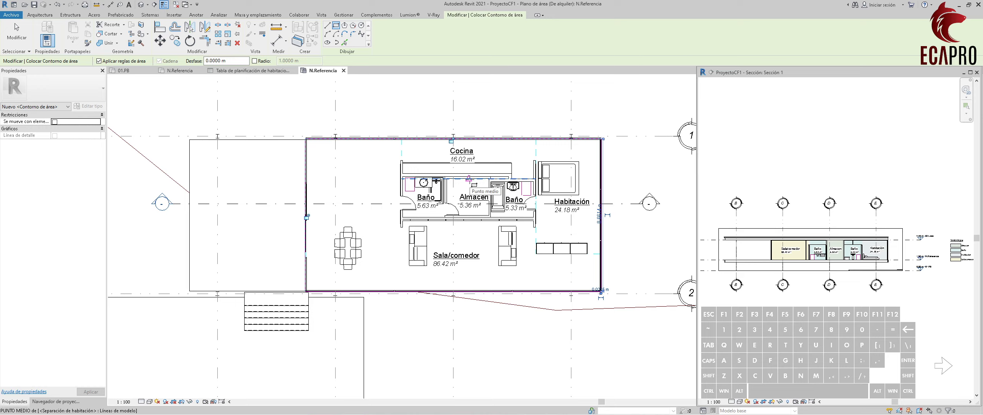
pyautogui.moveTo(470, 180); pyautogui.dragTo(393, 190, button='middle')
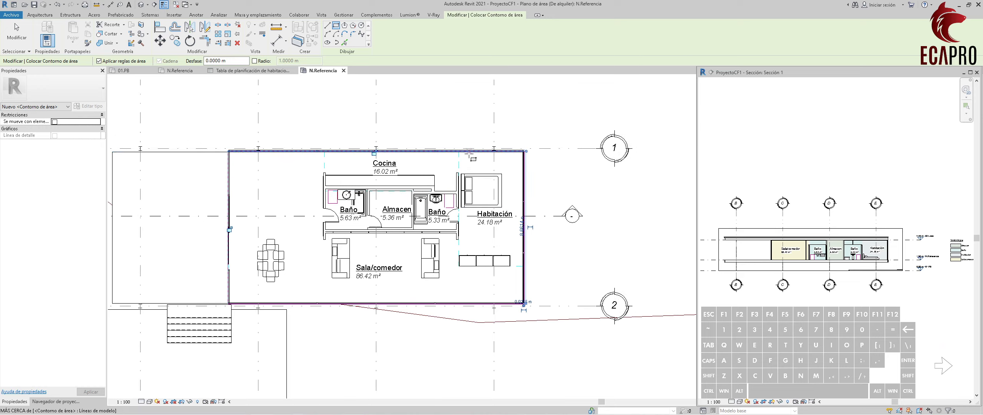
pyautogui.scroll(3, 470, 155)
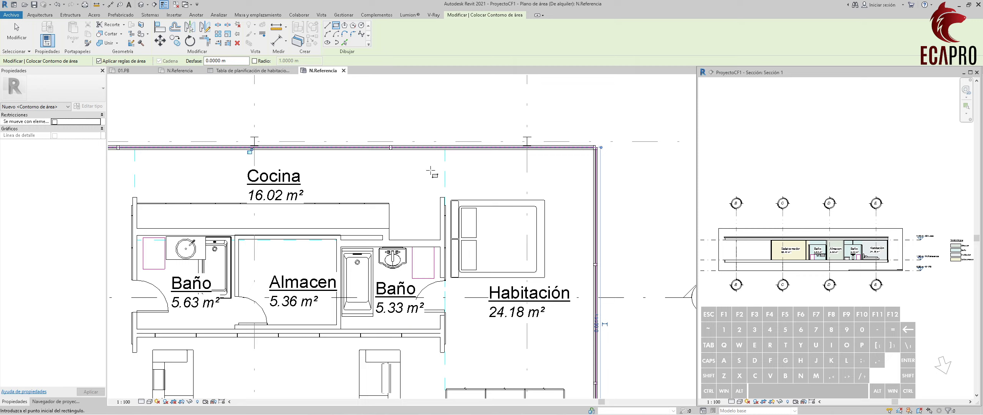
pyautogui.click(326, 25)
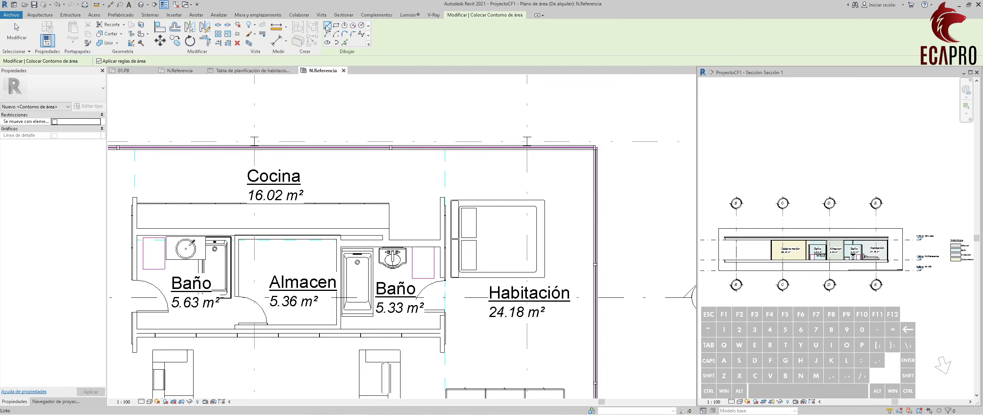
pyautogui.click(345, 41)
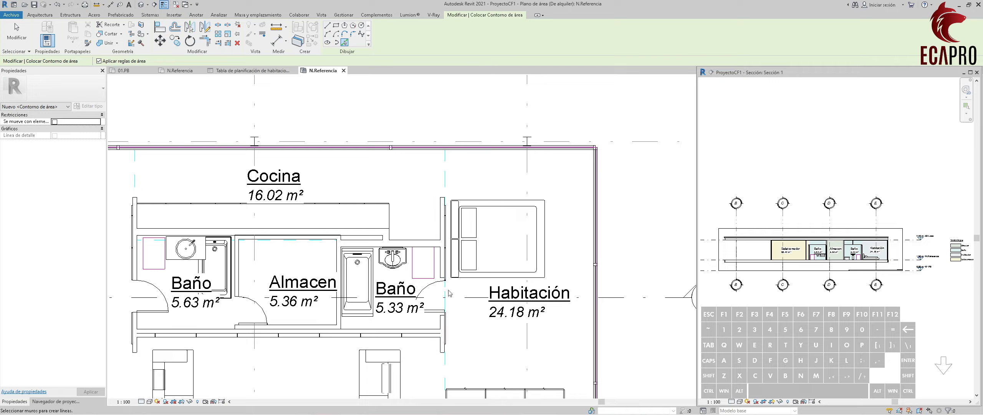
pyautogui.scroll(3, 441, 286)
pyautogui.scroll(-3, 441, 255)
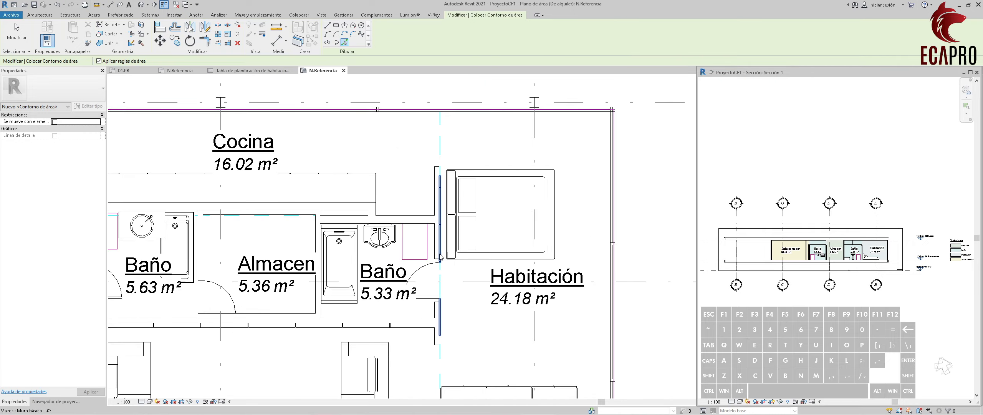
pyautogui.scroll(-5, 439, 147)
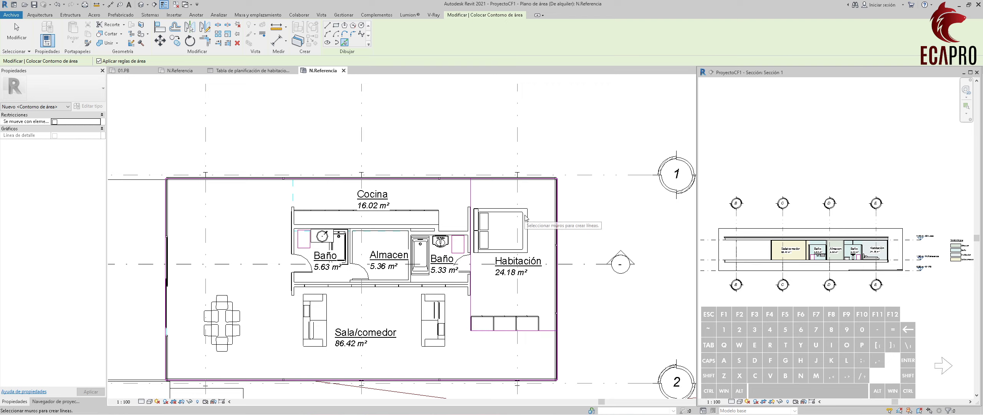
# Add area boundary lines on the Cocina's open side next to the Sala/comedor and around the Almacen.
pyautogui.scroll(5, 351, 255)
pyautogui.press('r')
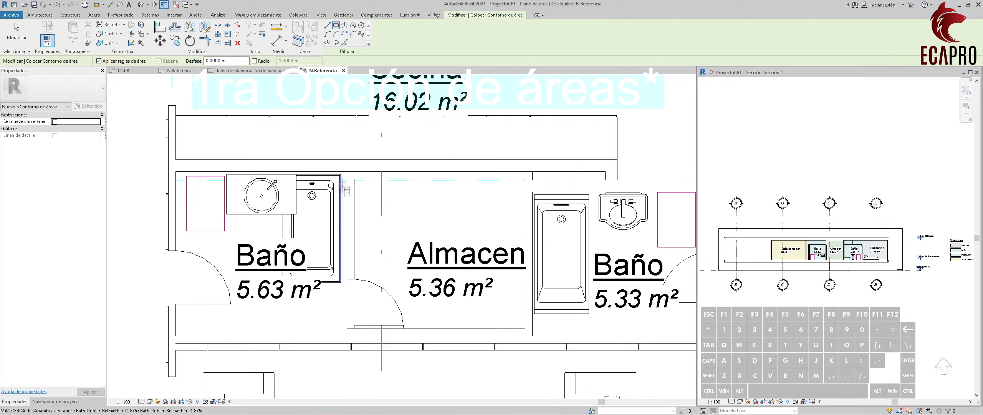
pyautogui.scroll(-4, 443, 289)
pyautogui.scroll(4, 535, 173)
pyautogui.press('Escape')
pyautogui.press('Escape')
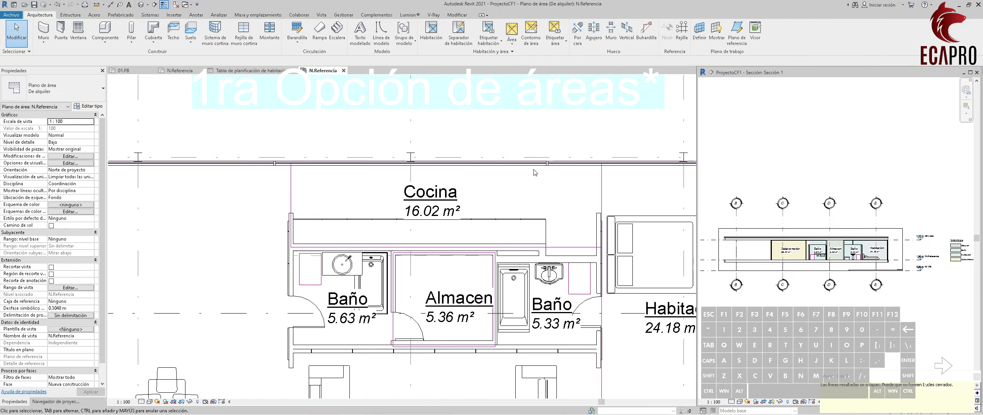
# Draw area boundary lines along the walls between the Cocina and the Almacen and Baño rooms, adjusting their ends.
pyautogui.scroll(4, 576, 291)
pyautogui.moveTo(497, 240); pyautogui.dragTo(497, 247)
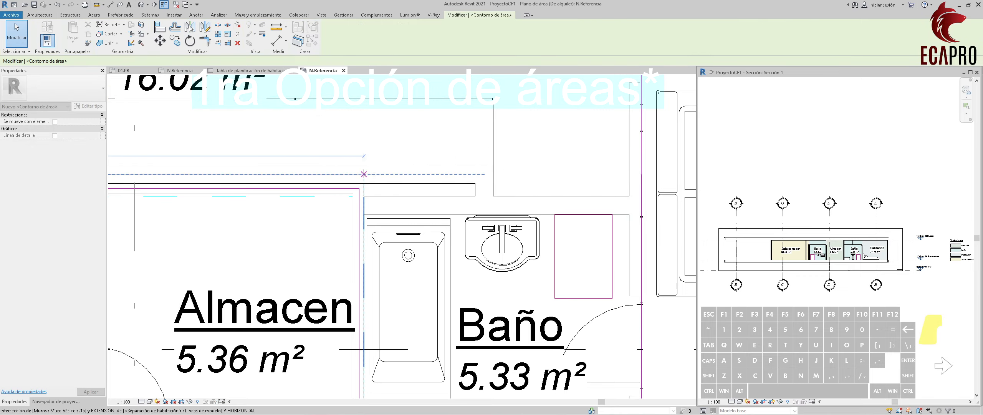
pyautogui.moveTo(364, 174); pyautogui.dragTo(364, 174)
pyautogui.press('c')
pyautogui.press('s')
pyautogui.click(359, 205)
pyautogui.moveTo(641, 204); pyautogui.dragTo(569, 235, button='middle')
pyautogui.press('Escape')
pyautogui.press('Escape')
pyautogui.scroll(-3, 547, 203)
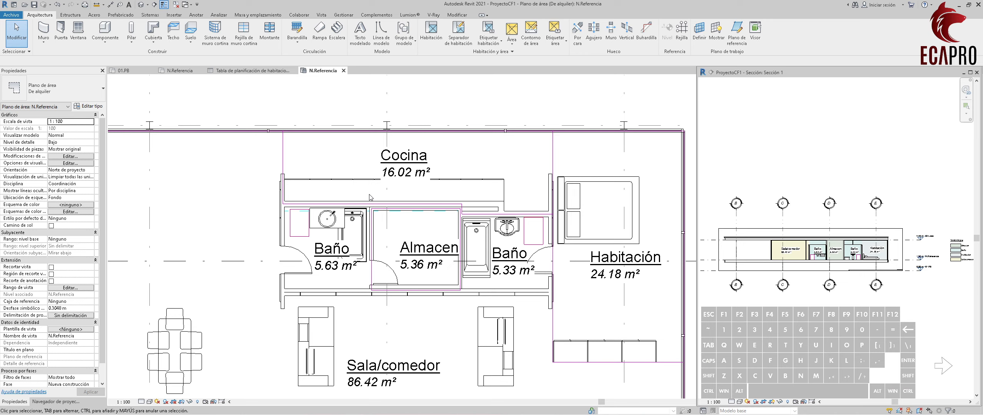
# Delete the area boundary lines around the Almacen and along the wall behind the Cocina.
pyautogui.moveTo(366, 195); pyautogui.dragTo(462, 295)
pyautogui.press('Escape')
pyautogui.click(458, 273)
pyautogui.press('Delete')
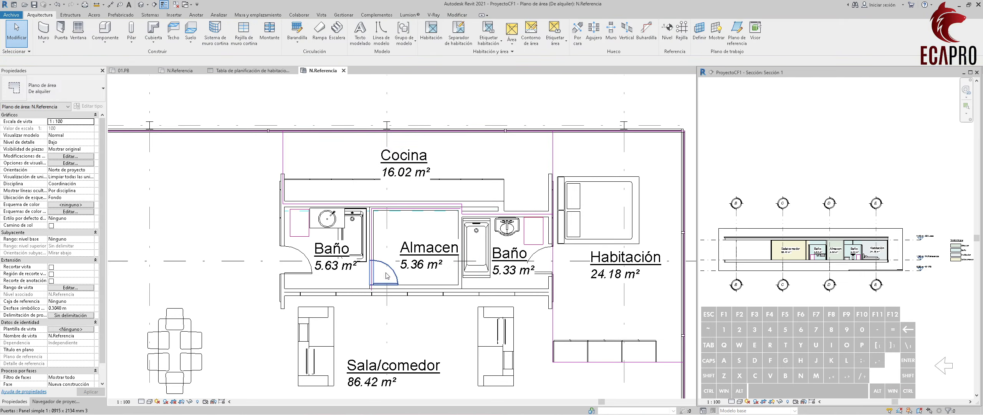
pyautogui.click(372, 272)
pyautogui.press('Delete')
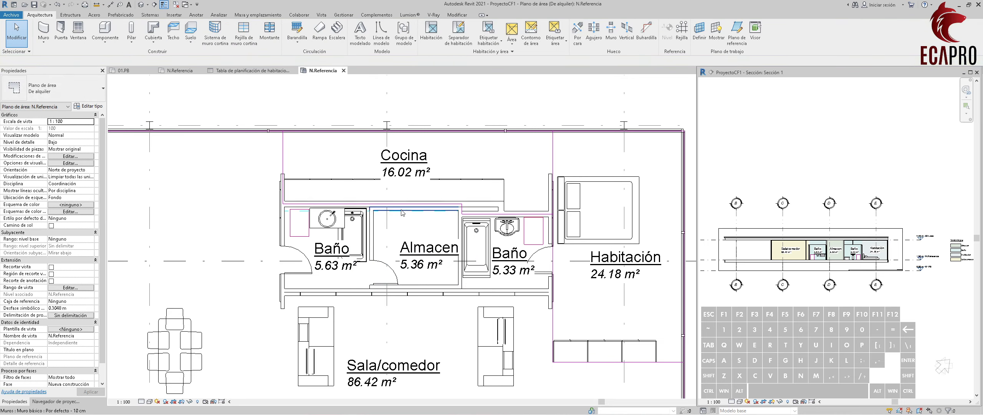
pyautogui.click(460, 205)
pyautogui.press('Delete')
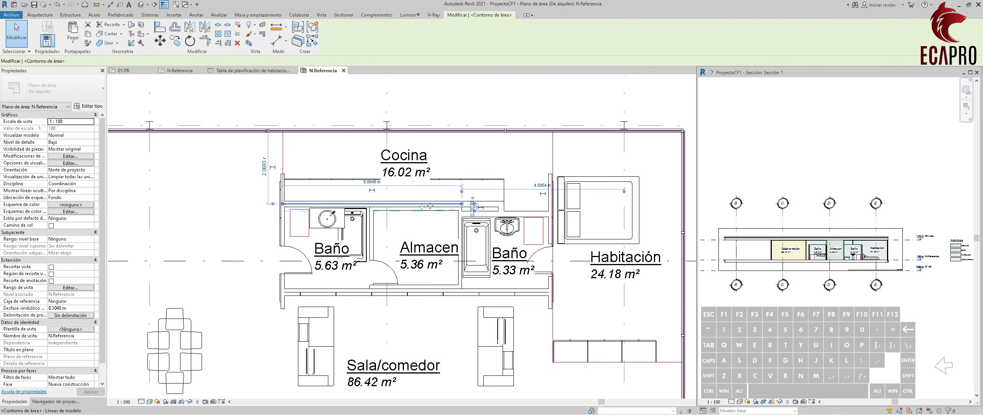
# Draw a straight area boundary line along the wall separating the Baño and Almacen rooms from the Sala/comedor.
pyautogui.click(531, 35)
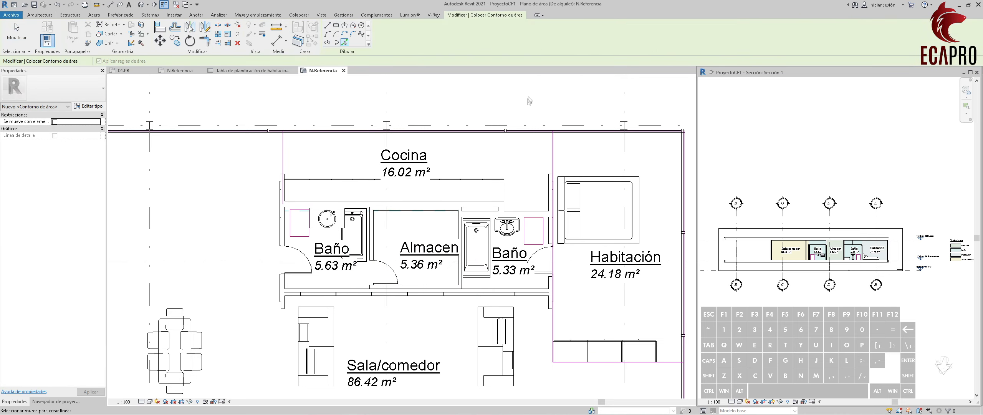
pyautogui.click(327, 25)
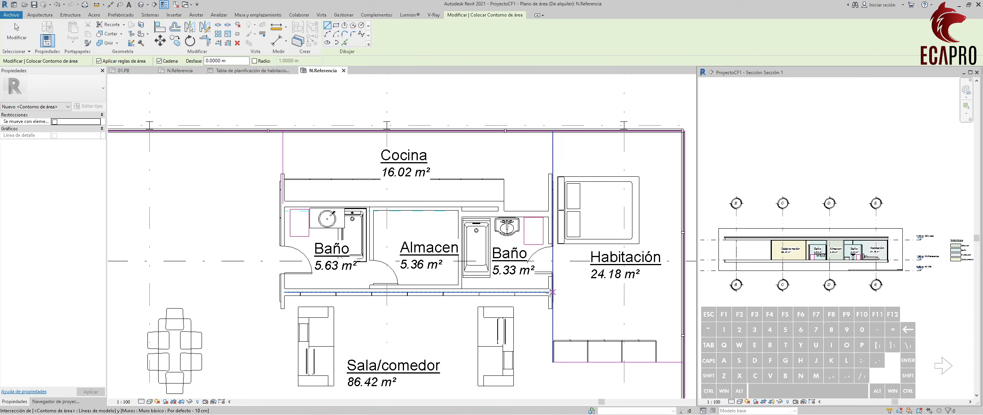
pyautogui.click(552, 293)
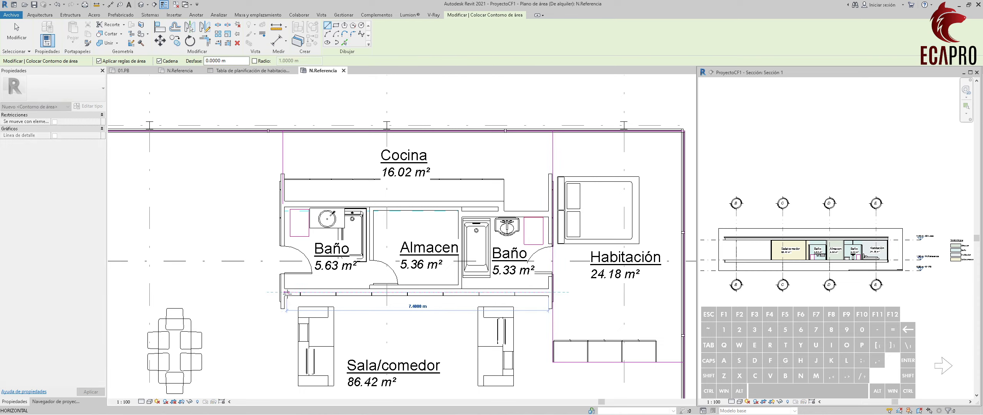
pyautogui.scroll(5, 285, 292)
pyautogui.click(284, 290)
pyautogui.press('Escape')
pyautogui.press('Escape')
pyautogui.scroll(-3, 302, 133)
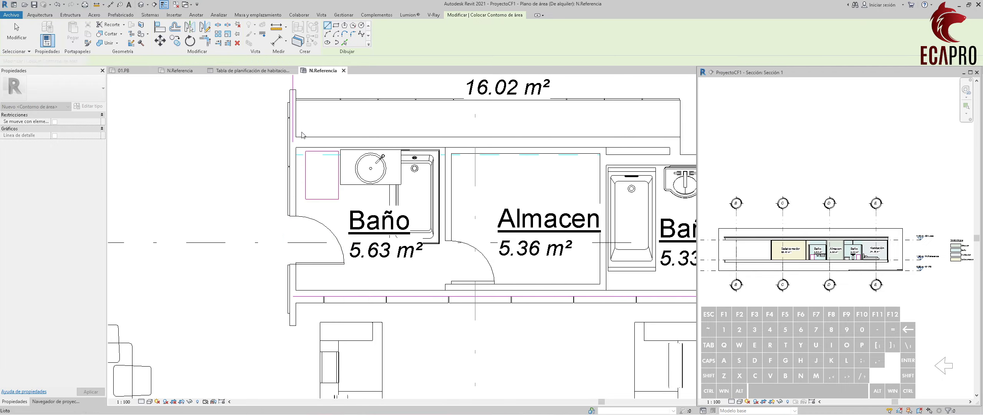
# Extend the boundary line beside the Cocina along the Baño wall to meet the line bordering the Sala/comedor.
pyautogui.click(294, 134)
pyautogui.moveTo(293, 289); pyautogui.dragTo(529, 326)
pyautogui.scroll(-4, 524, 312)
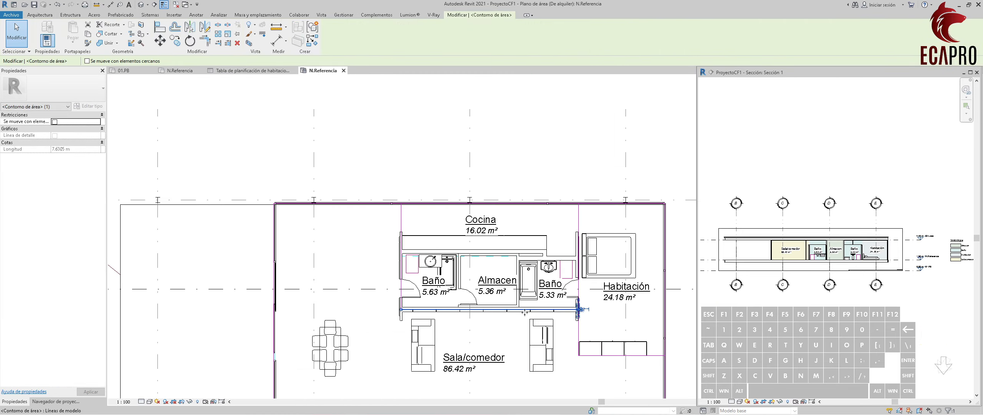
pyautogui.moveTo(525, 312); pyautogui.dragTo(524, 266, button='middle')
pyautogui.press('Escape')
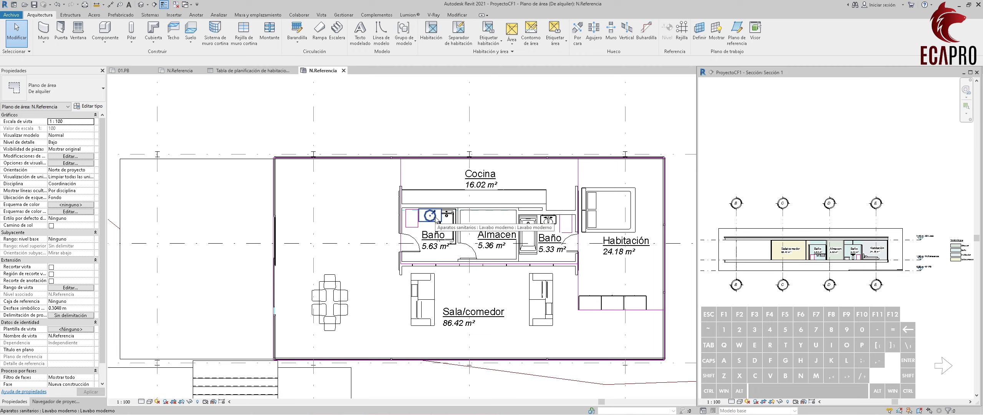
# Place tagged areas over the Cocina and bathroom core, the Habitación zone and the Sala/comedor zone.
pyautogui.moveTo(541, 303); pyautogui.dragTo(519, 263, button='middle')
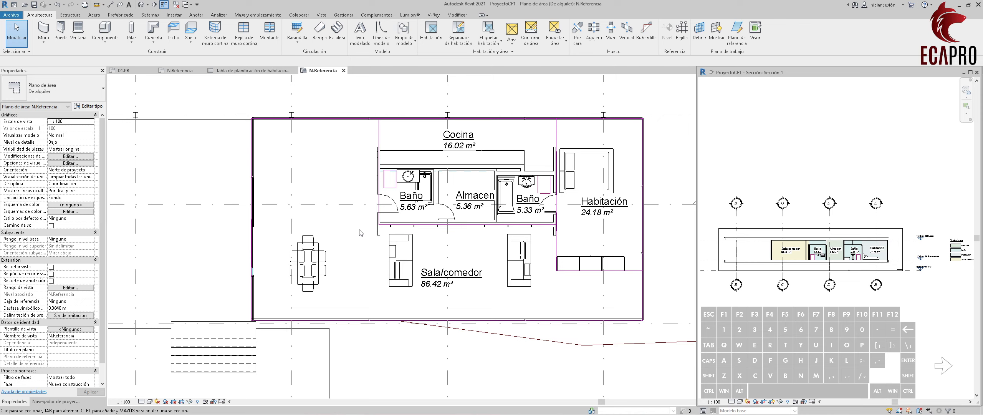
pyautogui.scroll(-3, 361, 233)
pyautogui.moveTo(361, 232); pyautogui.dragTo(431, 217, button='middle')
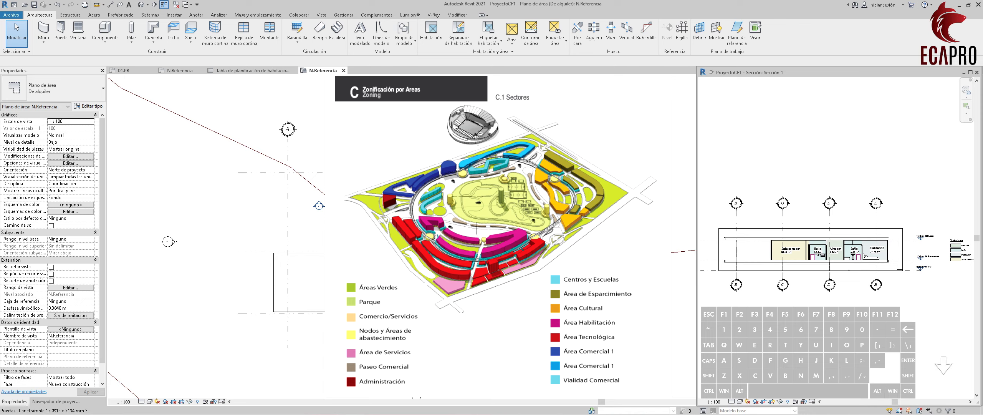
pyautogui.scroll(5, 480, 224)
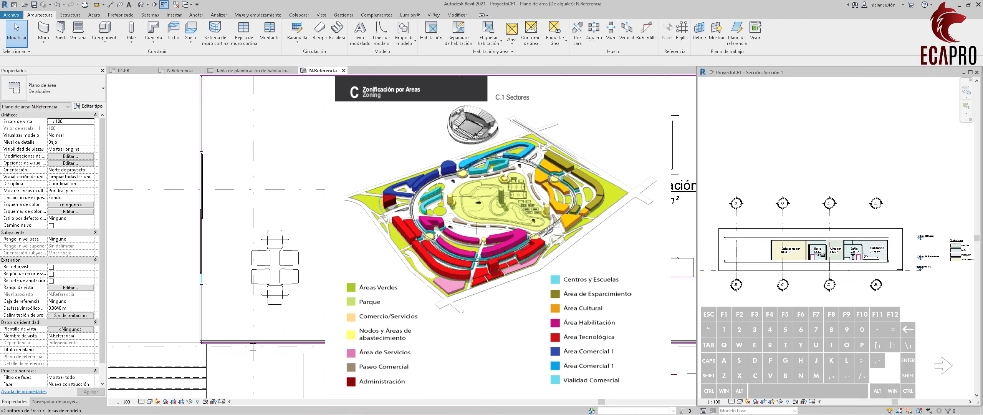
pyautogui.moveTo(483, 223); pyautogui.dragTo(430, 240, button='middle')
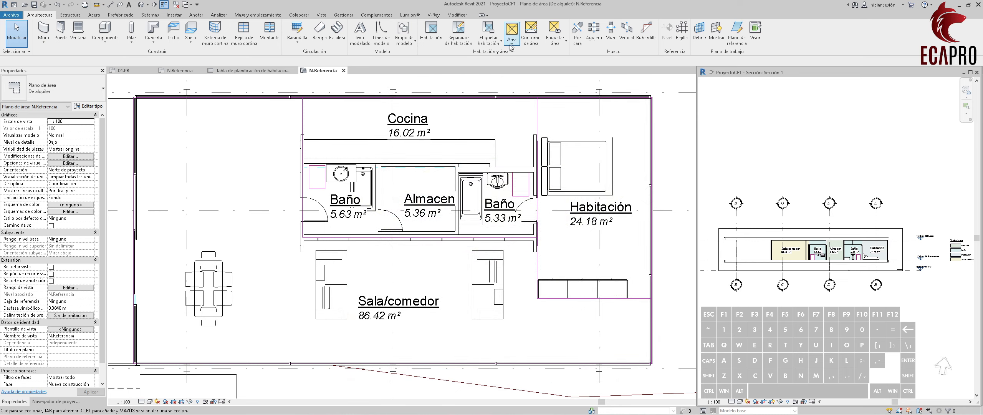
pyautogui.click(515, 34)
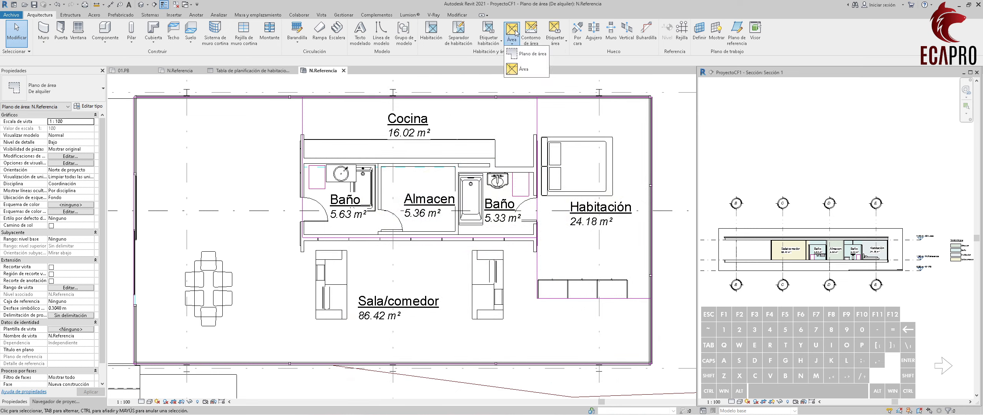
pyautogui.click(519, 69)
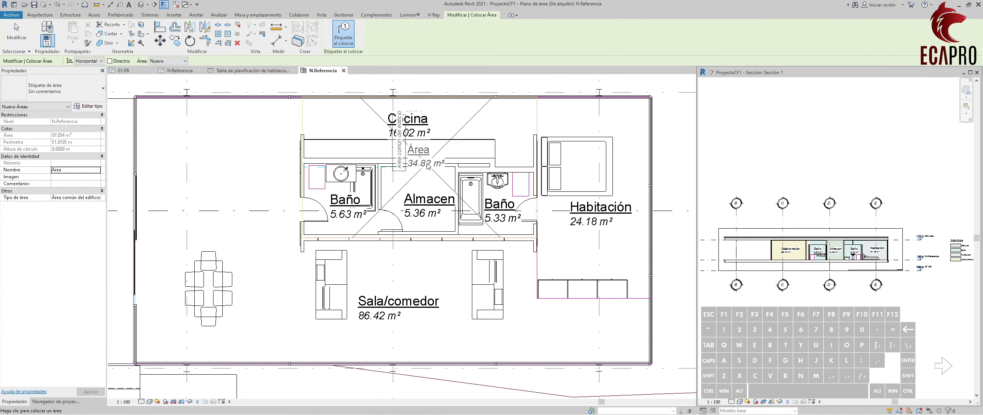
pyautogui.click(428, 168)
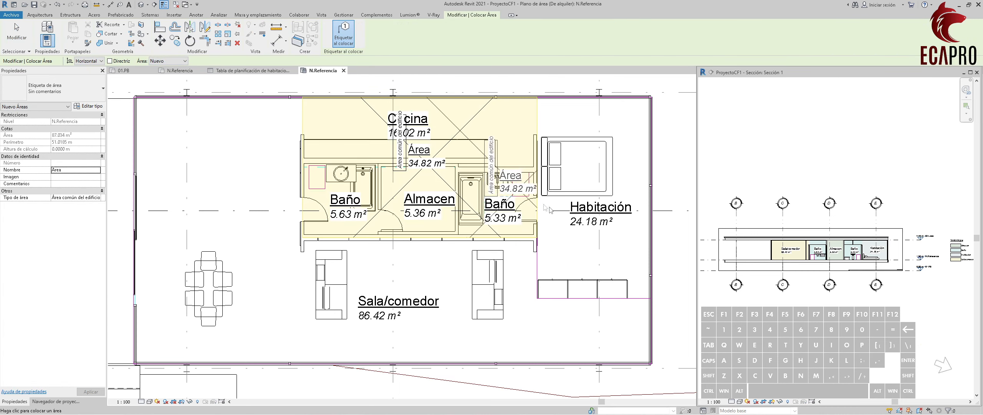
pyautogui.click(593, 194)
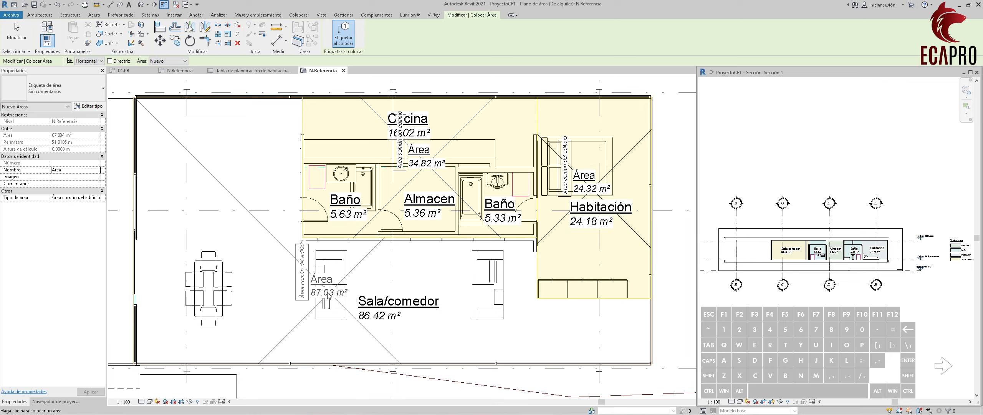
# Rename the central area Servicio, the bedroom area Privada and the living-dining area Social through their tags.
pyautogui.doubleClick(424, 187)
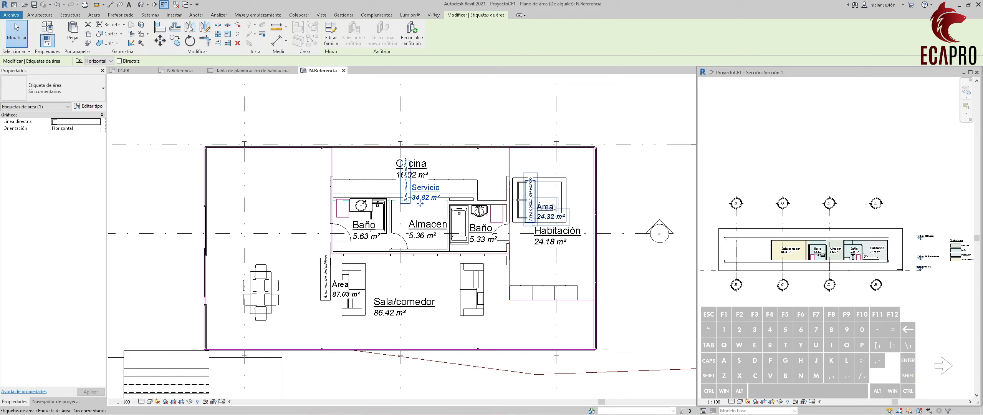
pyautogui.click(550, 211)
pyautogui.click(549, 207)
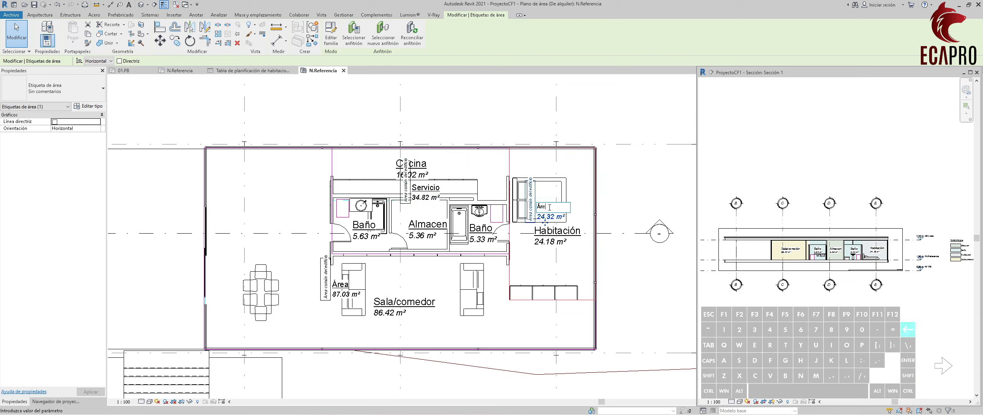
pyautogui.write('Privada')
pyautogui.click(340, 285)
pyautogui.click(340, 284)
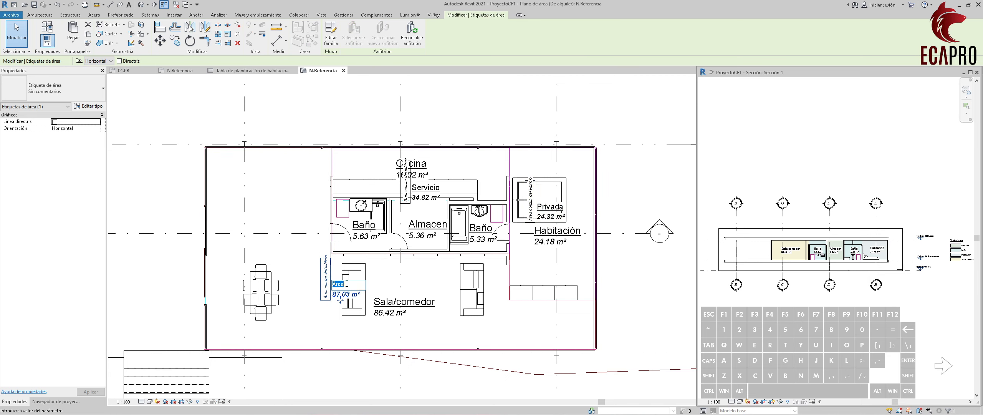
pyautogui.write('Socialñ')
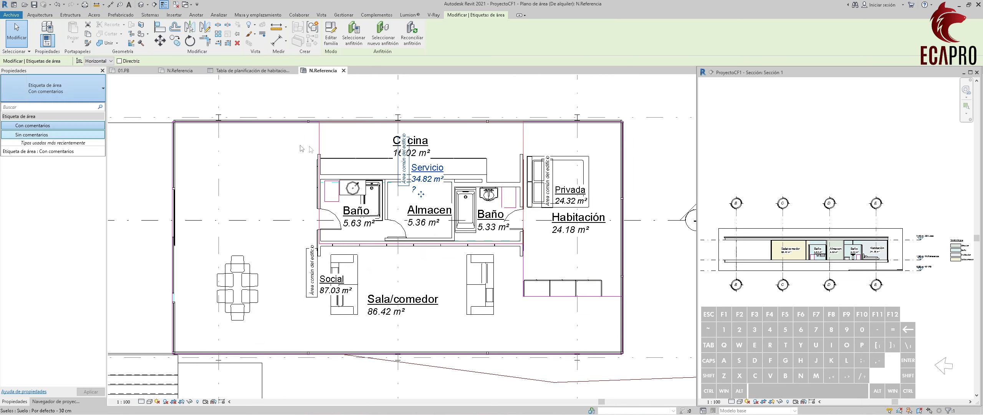
# Set the Servicio tag to the Sin comentarios type and delete the vertical area-type label in its tag family.
pyautogui.click(66, 138)
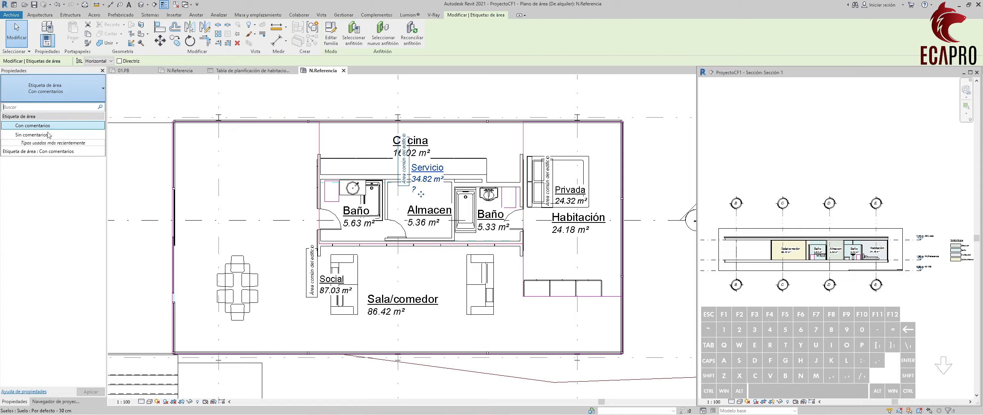
pyautogui.scroll(1, 402, 168)
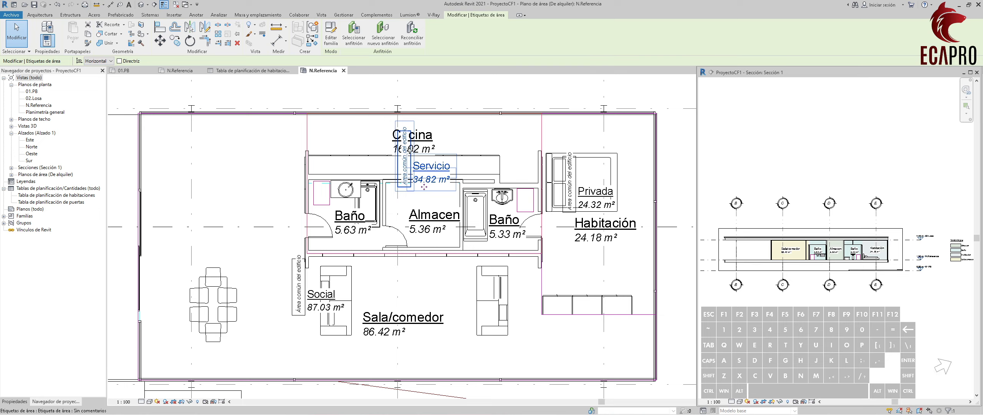
pyautogui.click(331, 37)
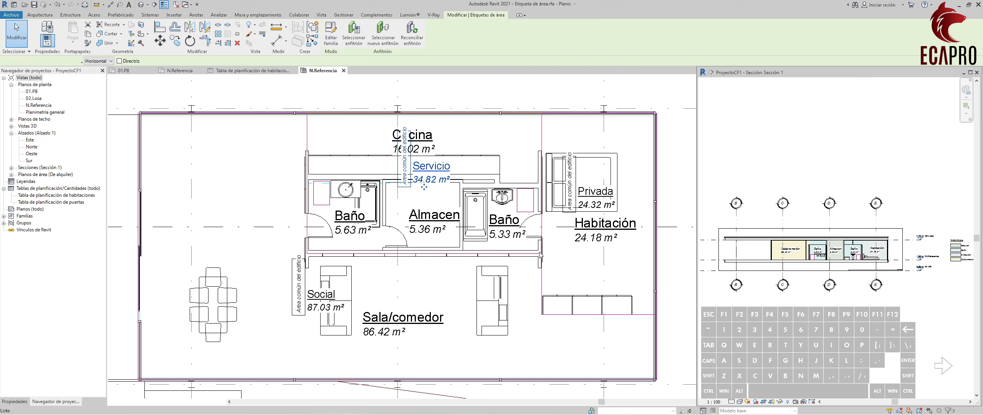
pyautogui.scroll(5, 545, 232)
pyautogui.moveTo(454, 211); pyautogui.dragTo(378, 197)
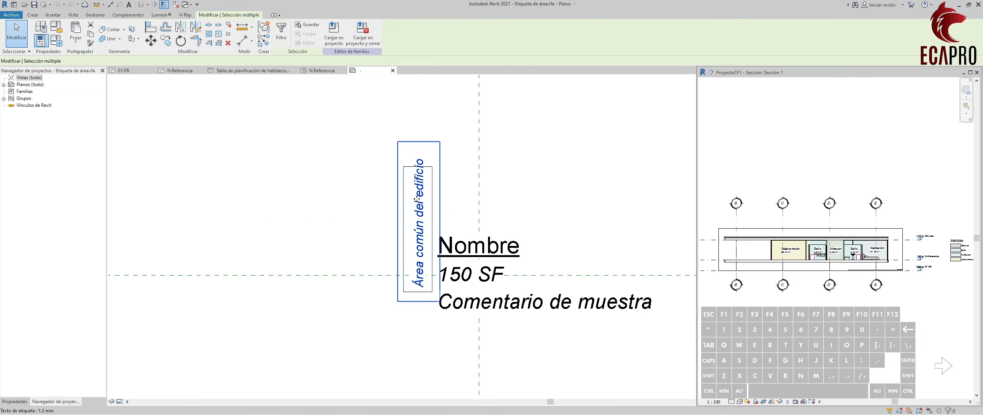
pyautogui.press('Delete')
# Load the edited area tag family into the project, overwriting the existing version.
pyautogui.click(313, 36)
pyautogui.click(501, 217)
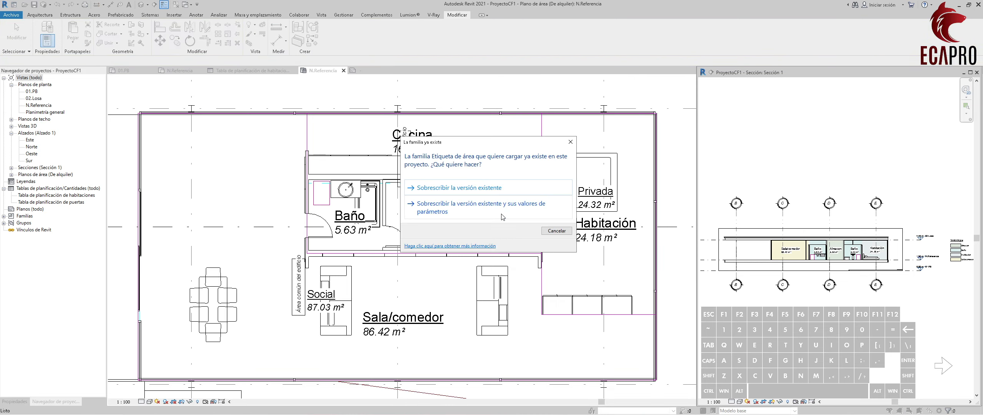
pyautogui.click(464, 194)
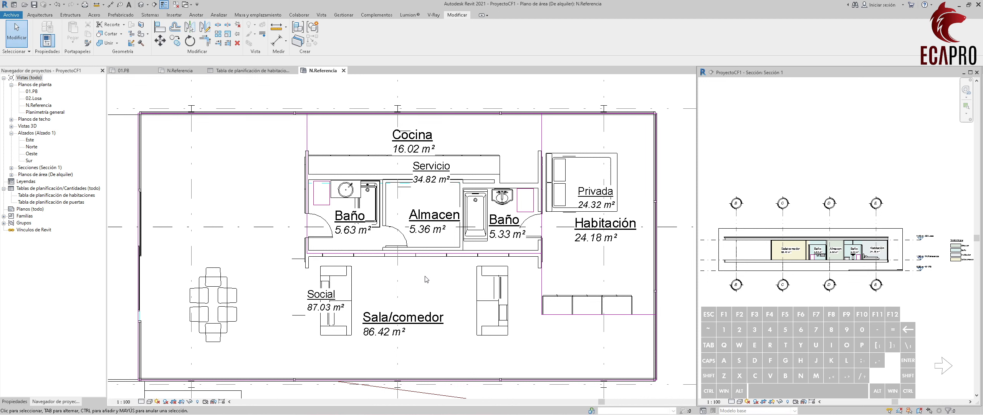
# Place a color fill legend beside the plan using space type Áreas (De alquiler) and scheme Esquema 1.
pyautogui.scroll(-2, 576, 185)
pyautogui.moveTo(576, 185); pyautogui.dragTo(441, 204, button='middle')
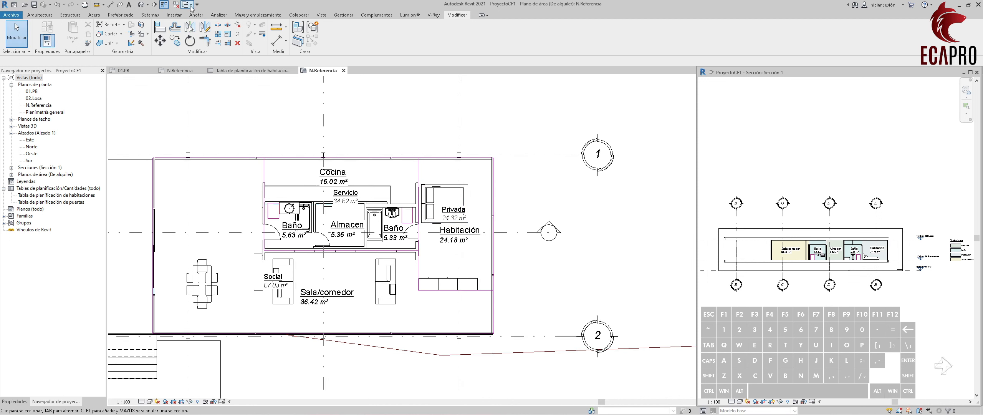
pyautogui.click(194, 15)
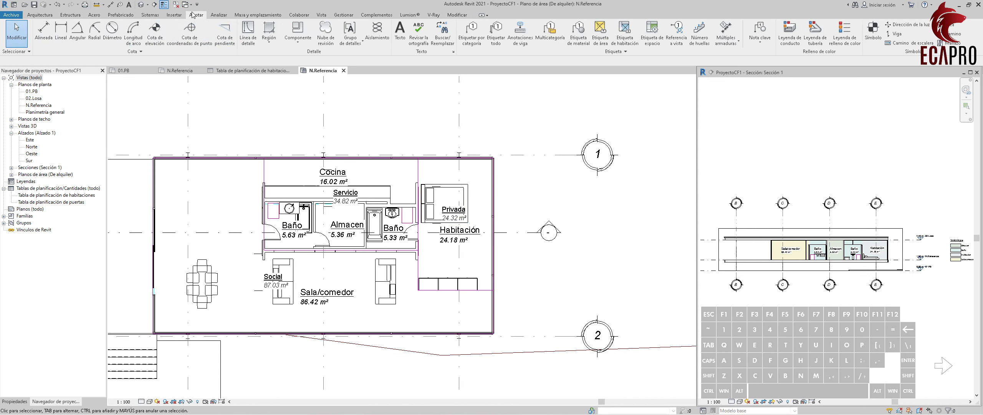
pyautogui.click(845, 34)
pyautogui.click(519, 182)
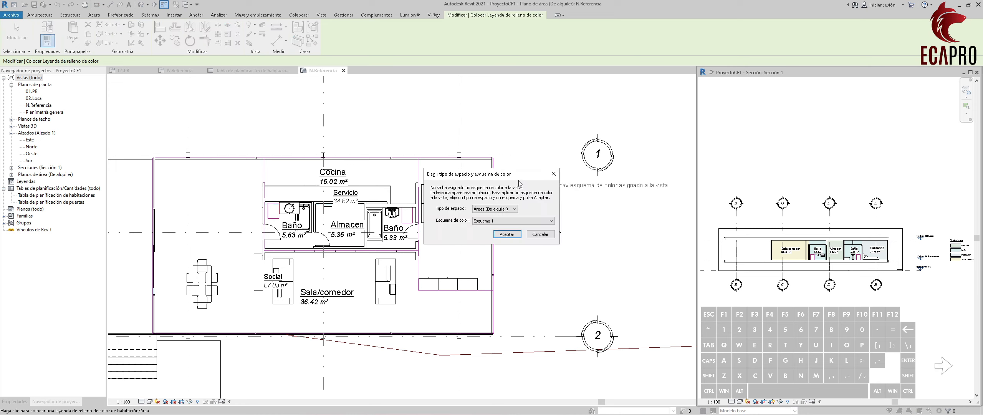
pyautogui.click(501, 209)
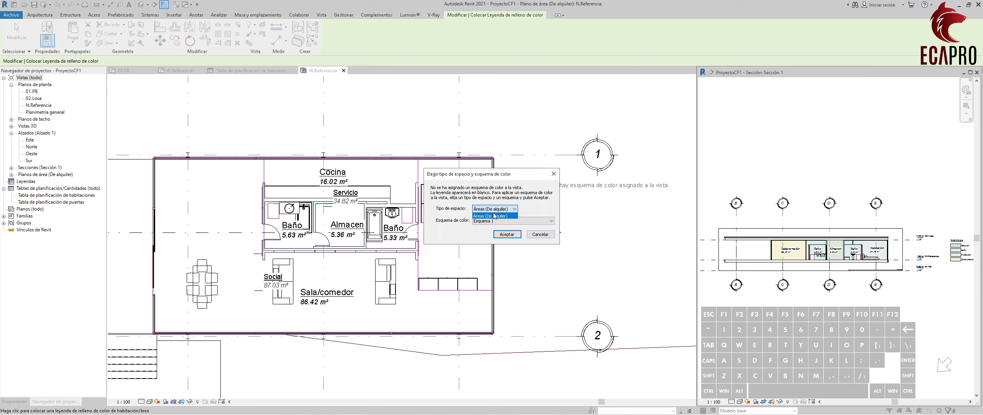
pyautogui.click(490, 217)
pyautogui.click(508, 234)
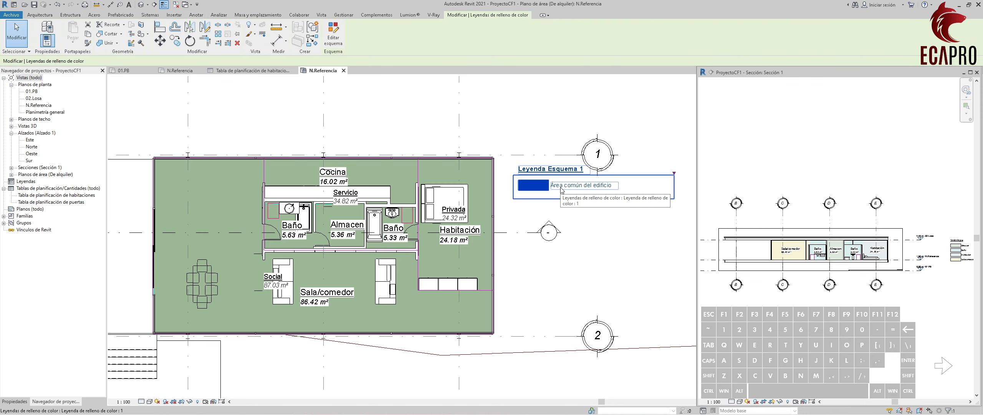
# Title the legend's color scheme Simbología and color the areas by Nombre.
pyautogui.click(333, 35)
pyautogui.write('Simbología')
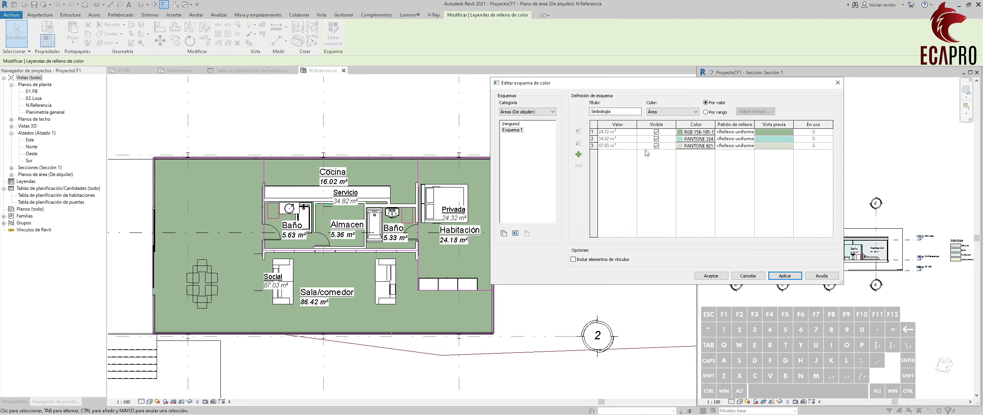
pyautogui.click(670, 112)
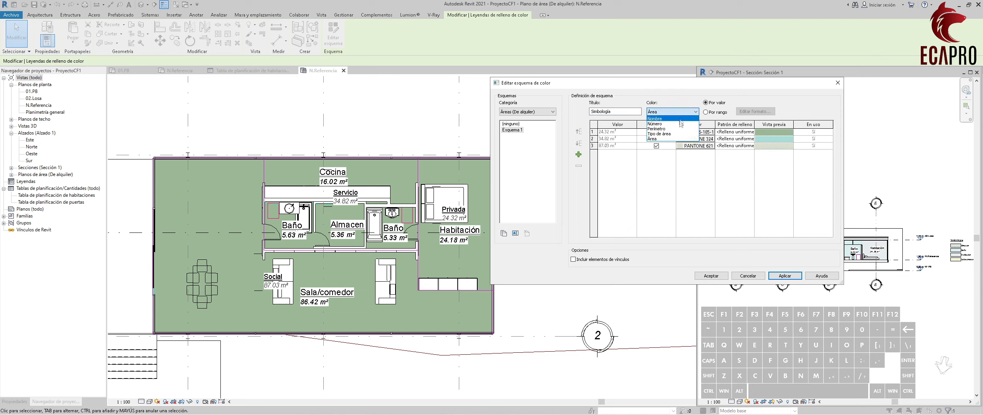
pyautogui.click(655, 119)
pyautogui.click(500, 224)
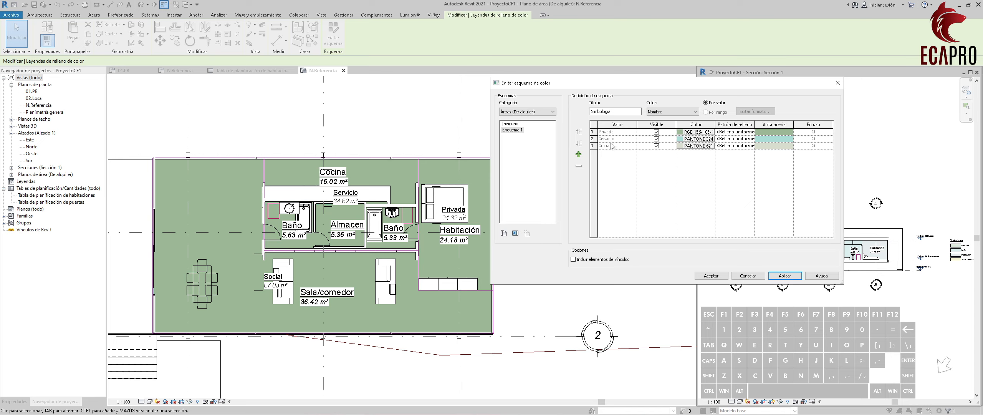
# Set the scheme's Privada color to light blue RGB 179-217-255 and the Servicio color to a light red.
pyautogui.click(692, 133)
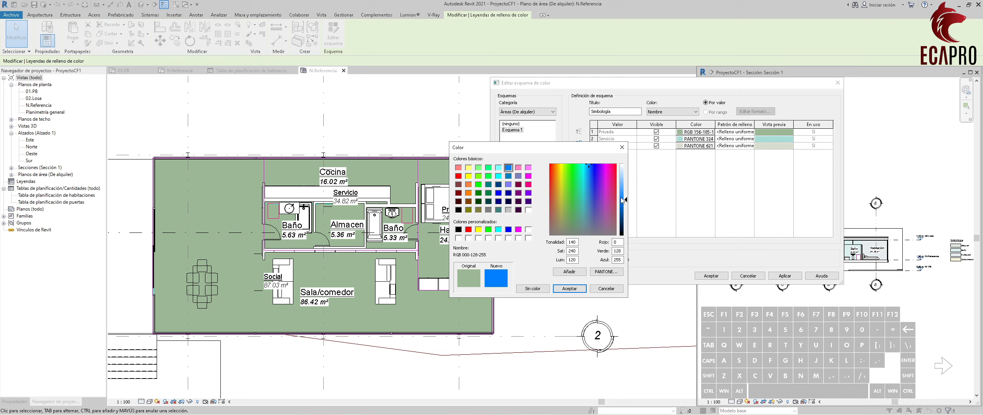
pyautogui.moveTo(625, 199); pyautogui.dragTo(625, 175)
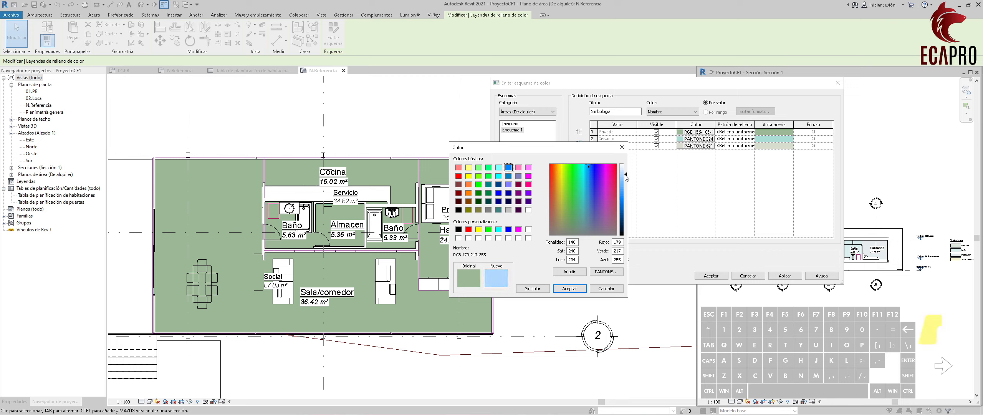
pyautogui.click(568, 288)
pyautogui.click(695, 139)
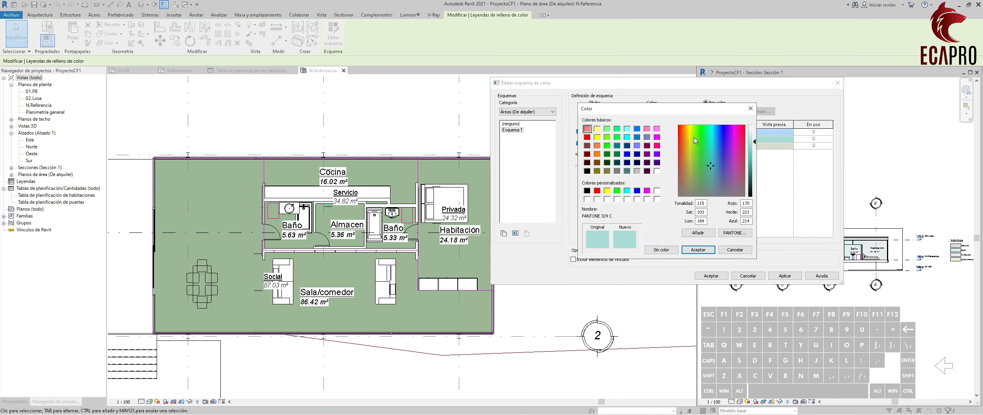
pyautogui.click(586, 138)
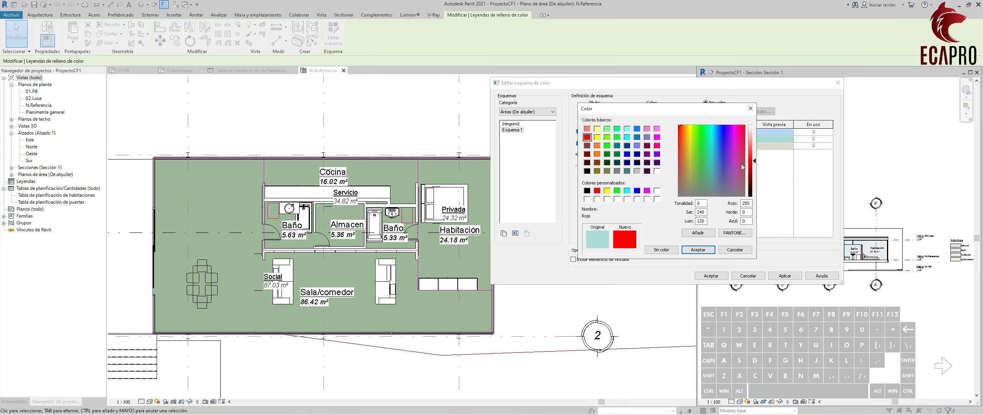
pyautogui.moveTo(755, 163); pyautogui.dragTo(755, 141)
pyautogui.click(698, 249)
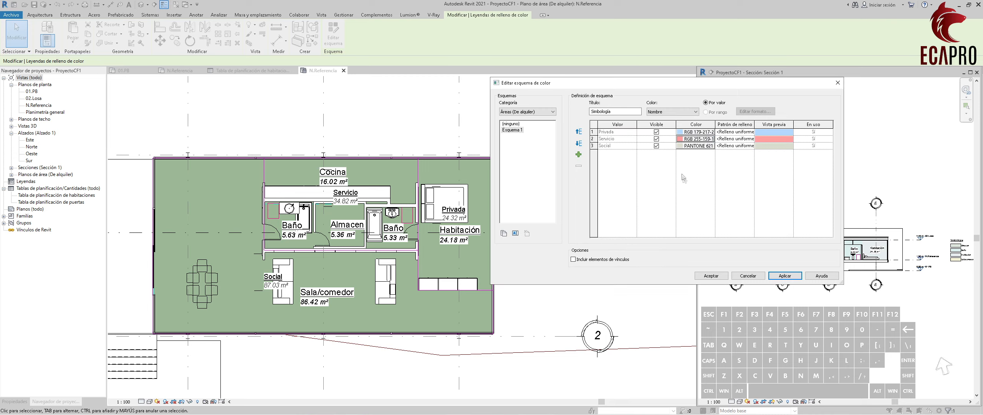
# Set the Social color to light yellow RGB 255-255-132 and accept the color scheme.
pyautogui.click(695, 145)
pyautogui.click(597, 137)
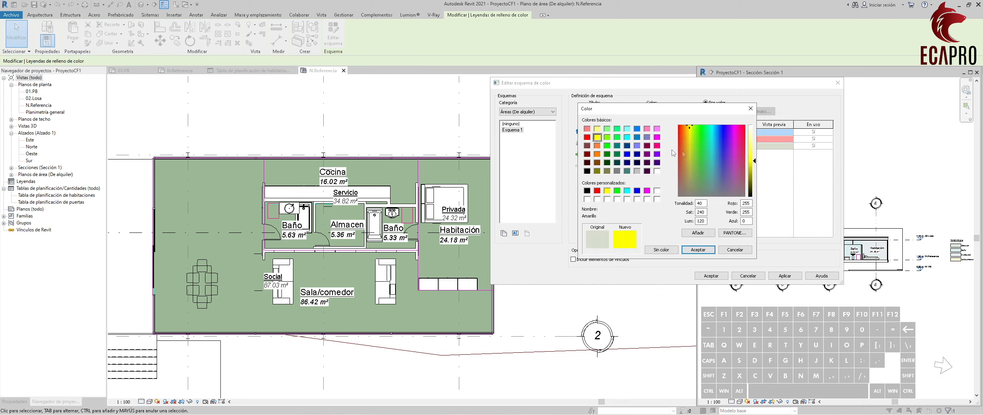
pyautogui.moveTo(754, 163); pyautogui.dragTo(755, 144)
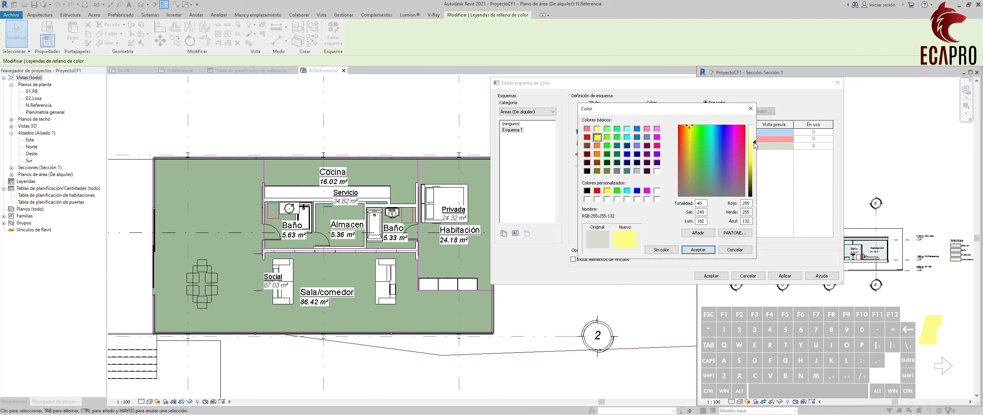
pyautogui.click(707, 249)
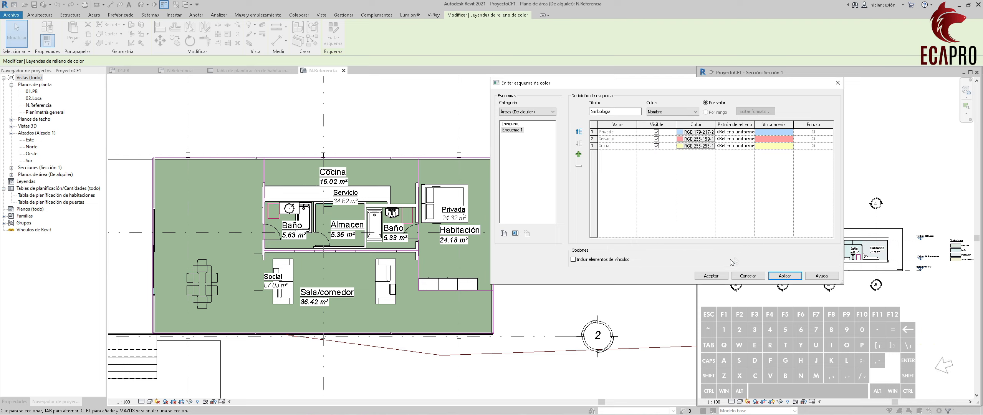
pyautogui.click(712, 276)
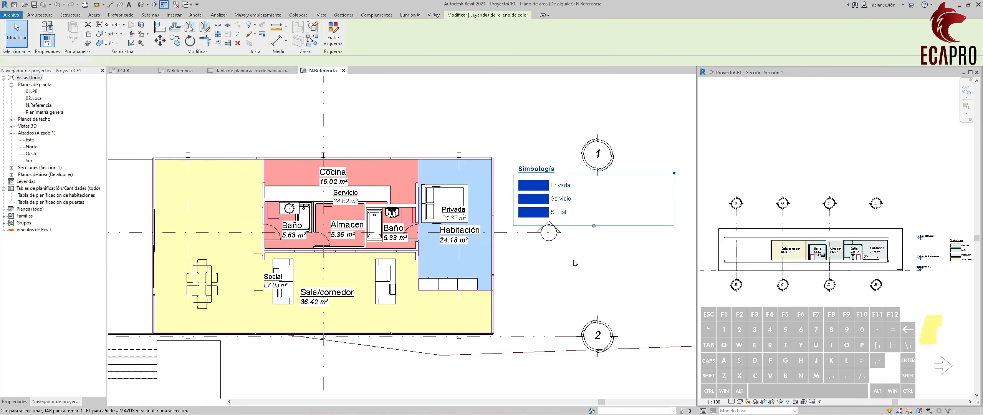
# Hide the Etiquetas de habitación annotation category in the N.Referencia area plan.
pyautogui.click(576, 259)
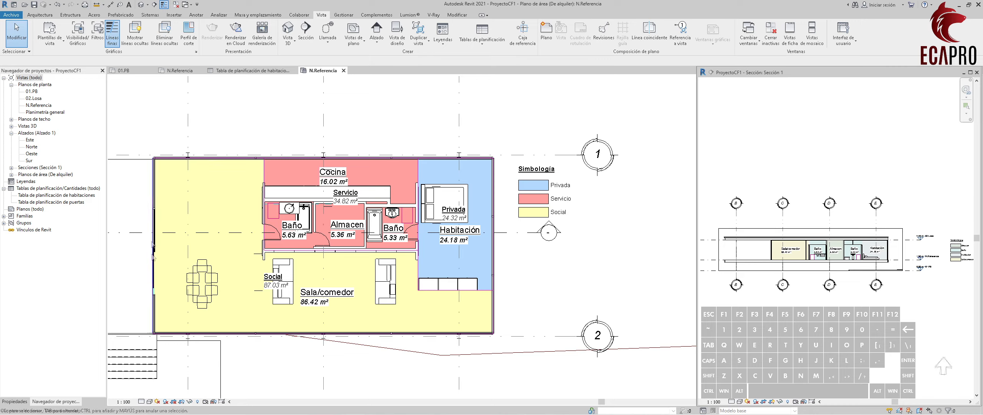
pyautogui.scroll(3, 315, 303)
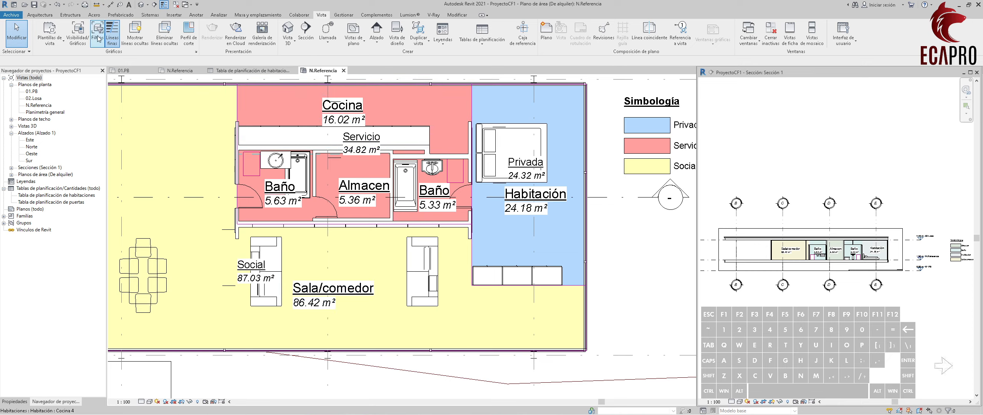
pyautogui.click(82, 40)
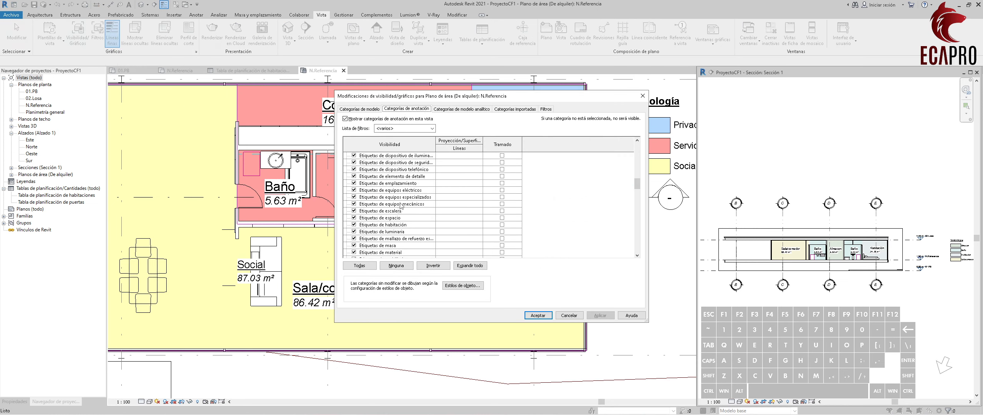
pyautogui.click(354, 225)
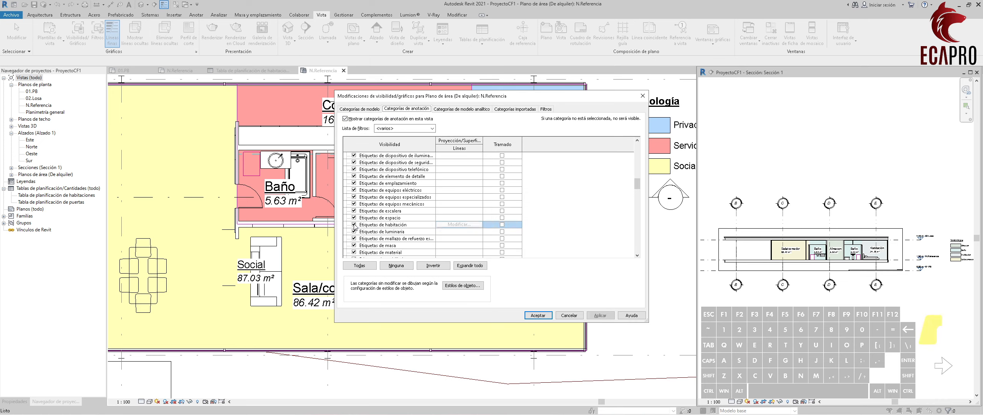
pyautogui.click(549, 314)
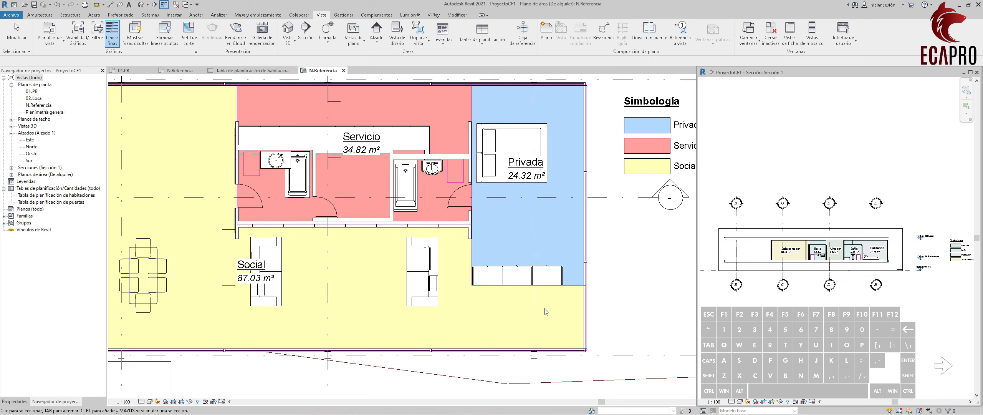
pyautogui.scroll(-1, 511, 242)
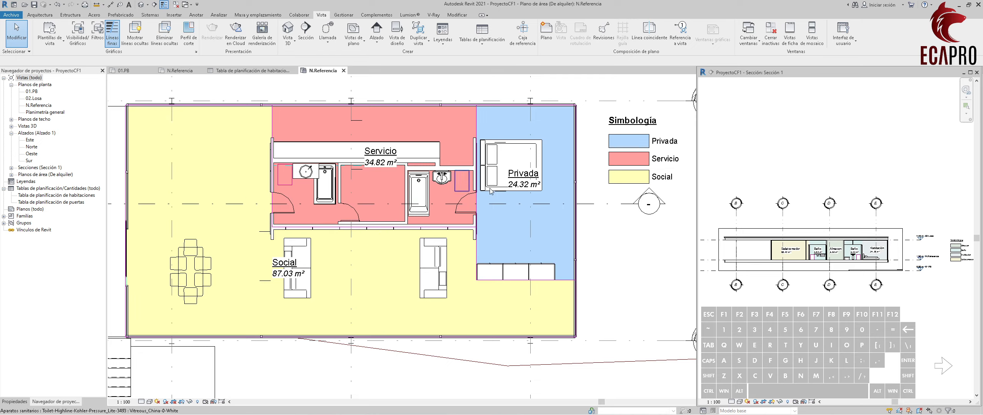
# Switch to the N.Referencia floor plan and duplicate the view.
pyautogui.click(179, 70)
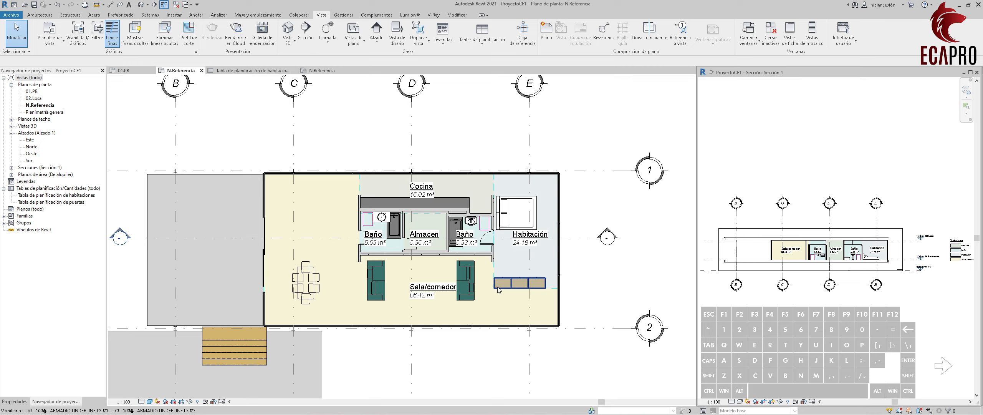
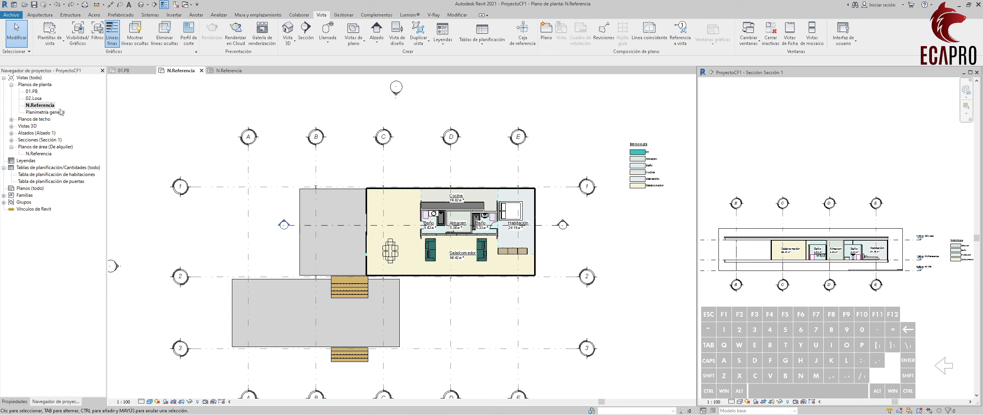
pyautogui.rightClick(42, 107)
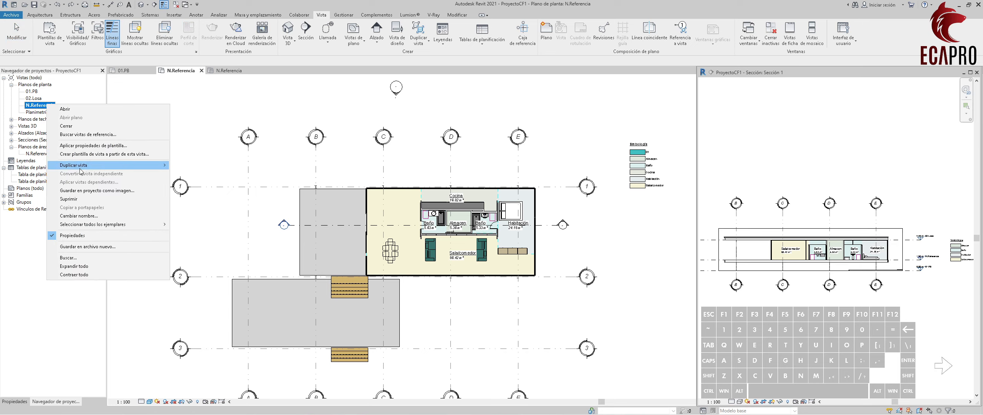
pyautogui.moveTo(126, 169)
pyautogui.click(189, 166)
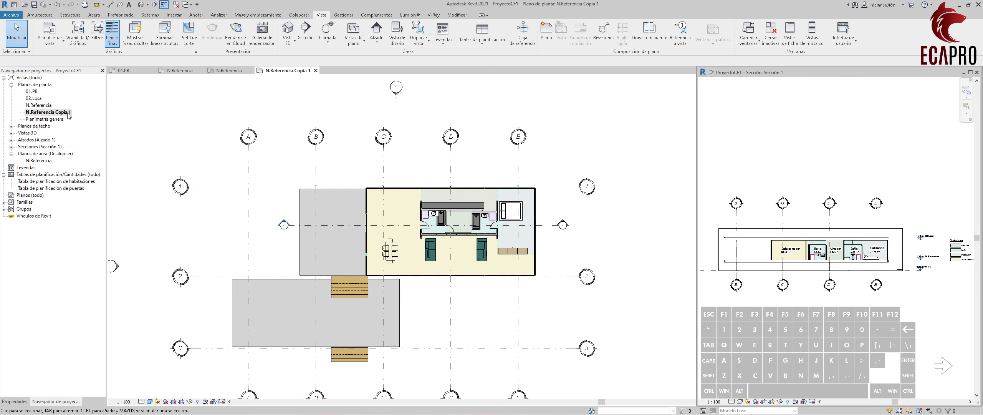
pyautogui.scroll(1, 289, 174)
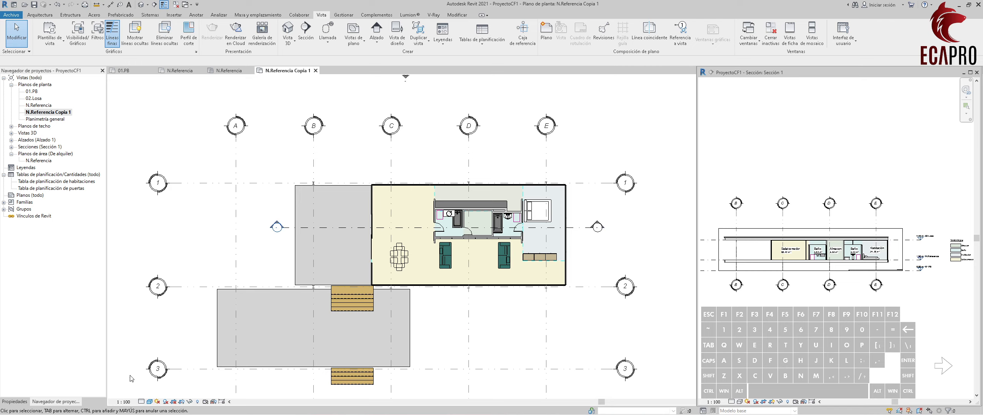
# Set the original N.Referencia floor plan's color scheme to (ninguno) and delete its color fill legend.
pyautogui.click(38, 104)
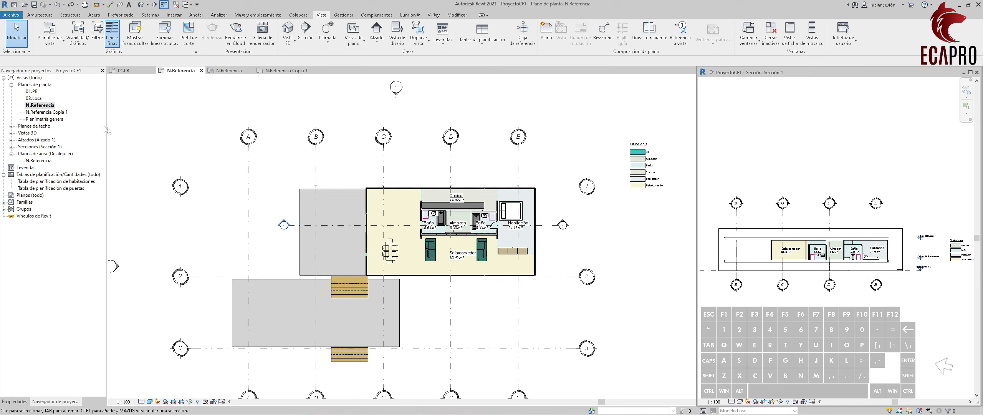
pyautogui.doubleClick(46, 106)
pyautogui.click(15, 401)
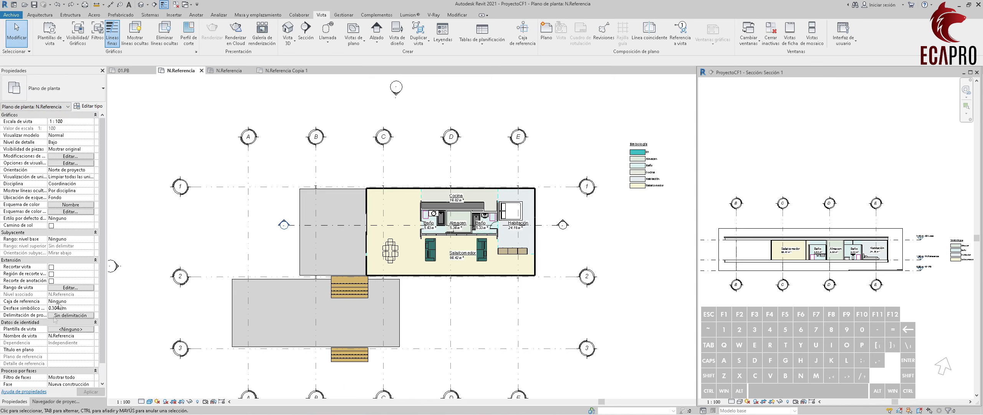
pyautogui.click(71, 204)
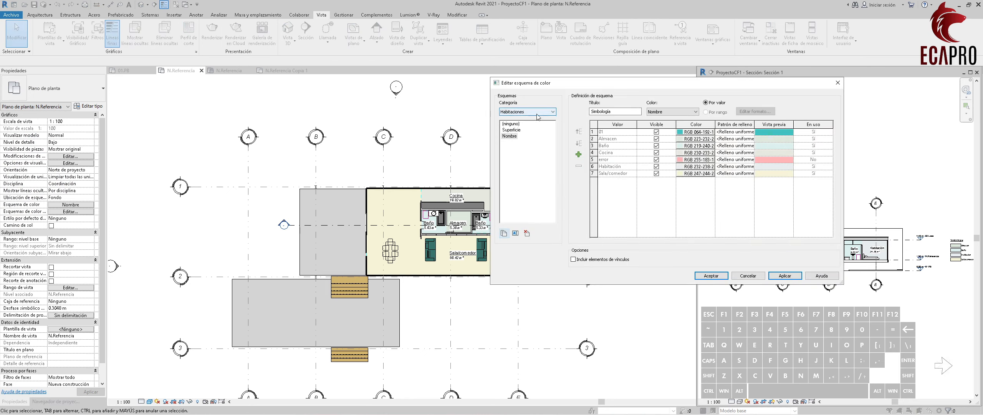
pyautogui.click(513, 124)
pyautogui.click(711, 275)
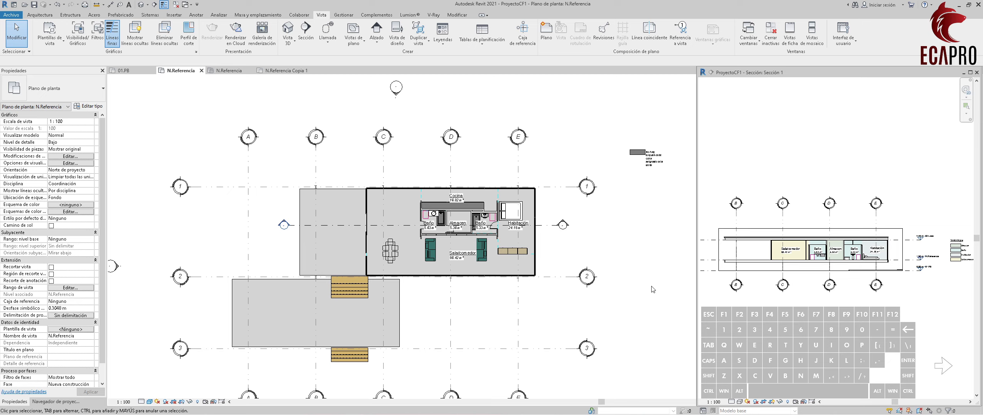
pyautogui.click(651, 162)
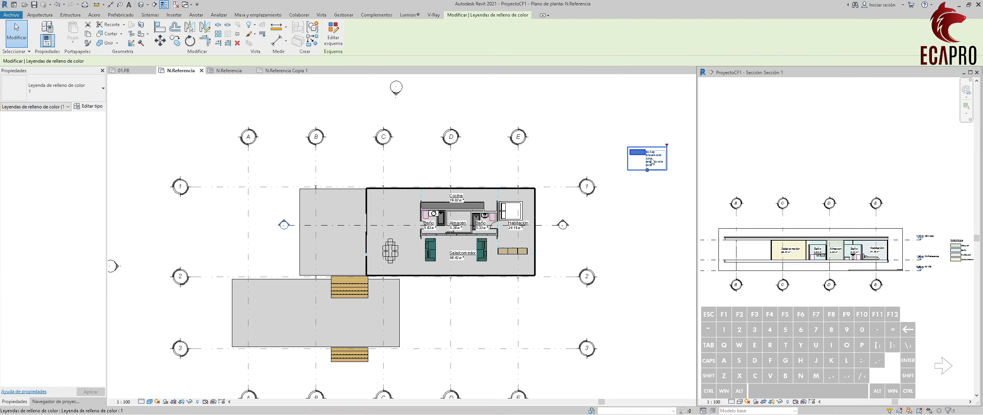
pyautogui.press('Delete')
# Hide the room separation lines by category in the N.Referencia floor plan.
pyautogui.scroll(5, 629, 217)
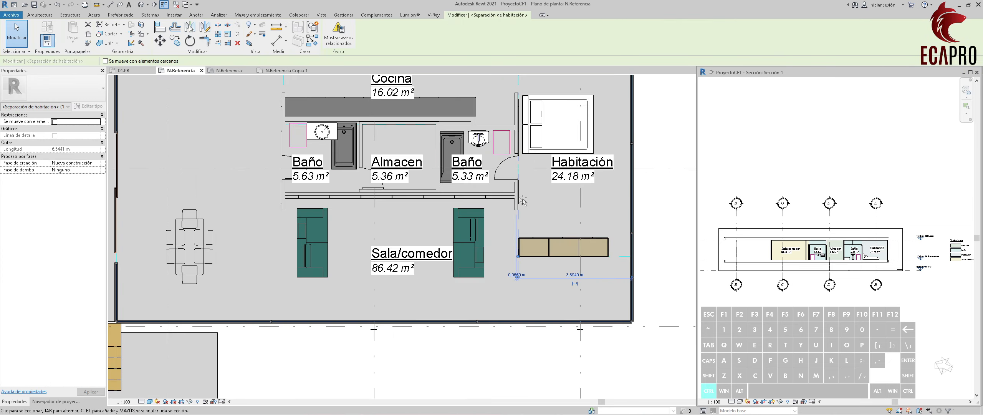
pyautogui.click(621, 257)
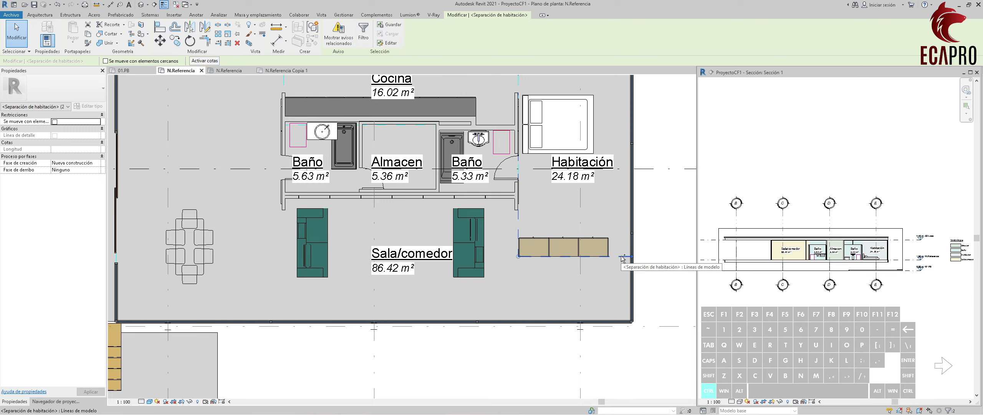
pyautogui.keyDown('ctrl'); pyautogui.click(622, 256); pyautogui.keyUp('ctrl')
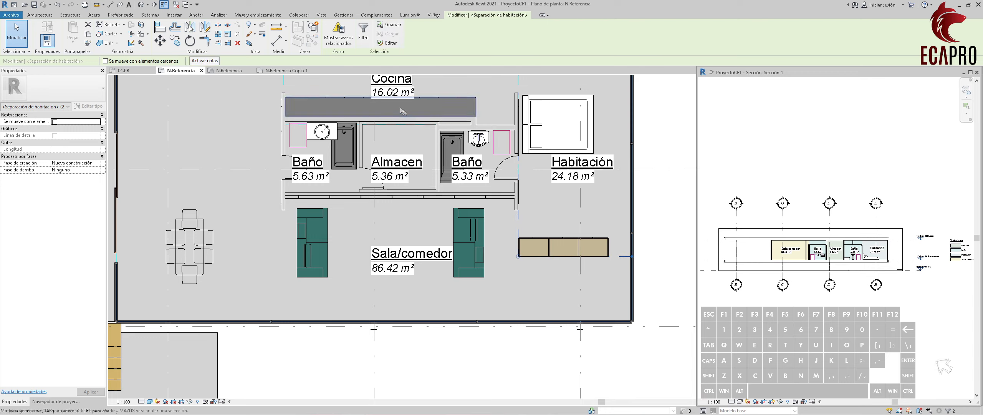
pyautogui.rightClick(517, 216)
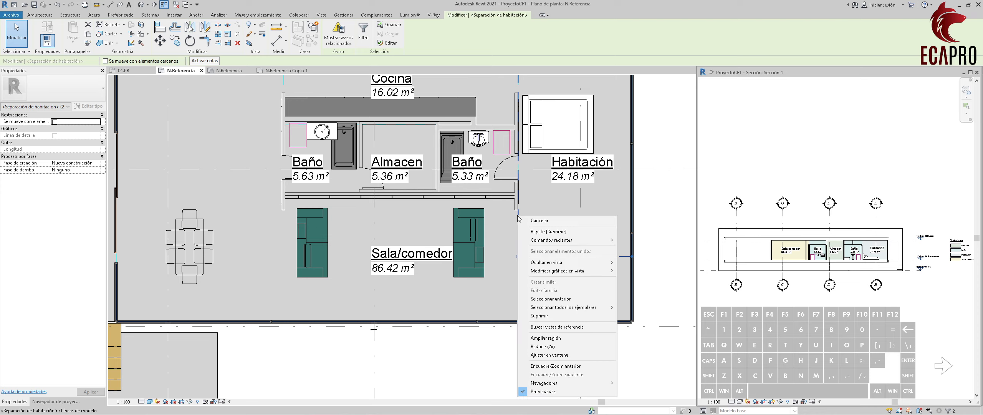
pyautogui.moveTo(599, 261)
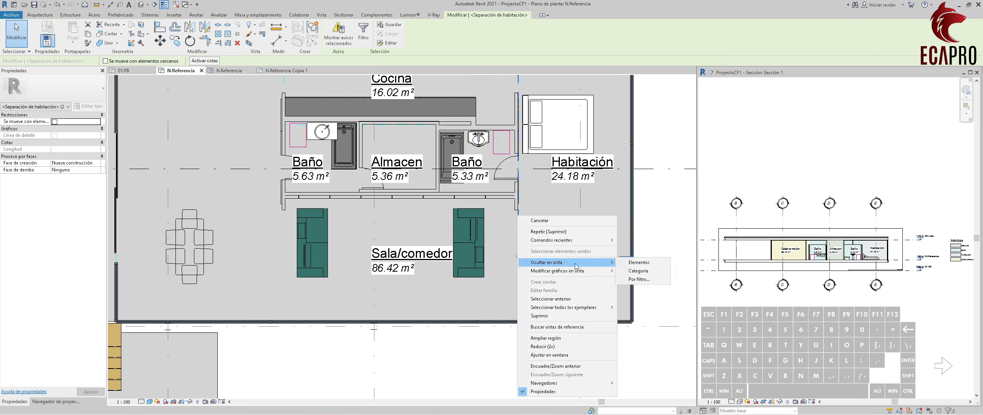
pyautogui.click(630, 270)
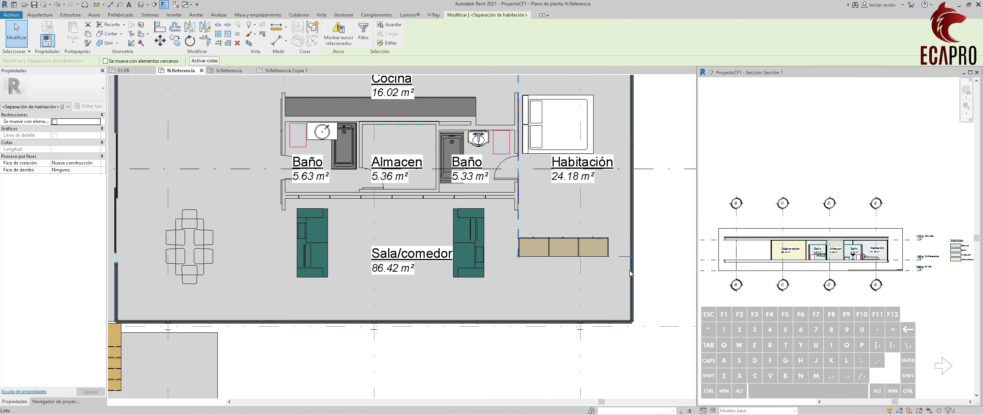
pyautogui.scroll(-2, 476, 217)
pyautogui.scroll(2, 476, 217)
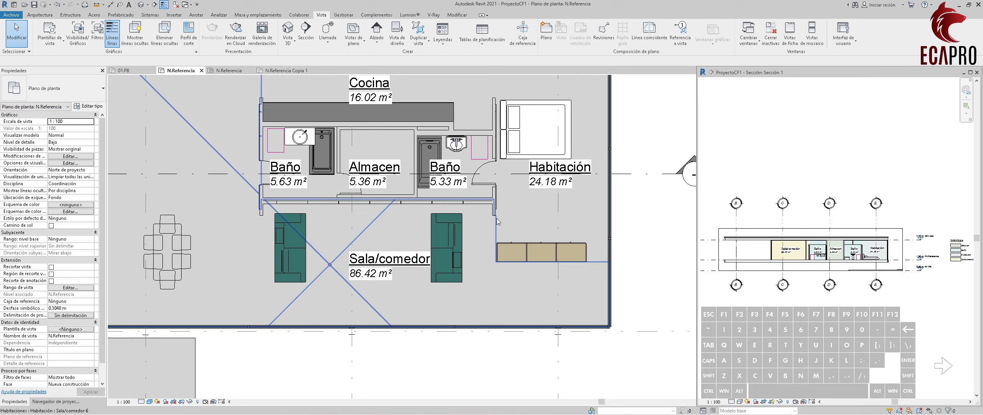
pyautogui.scroll(-4, 529, 223)
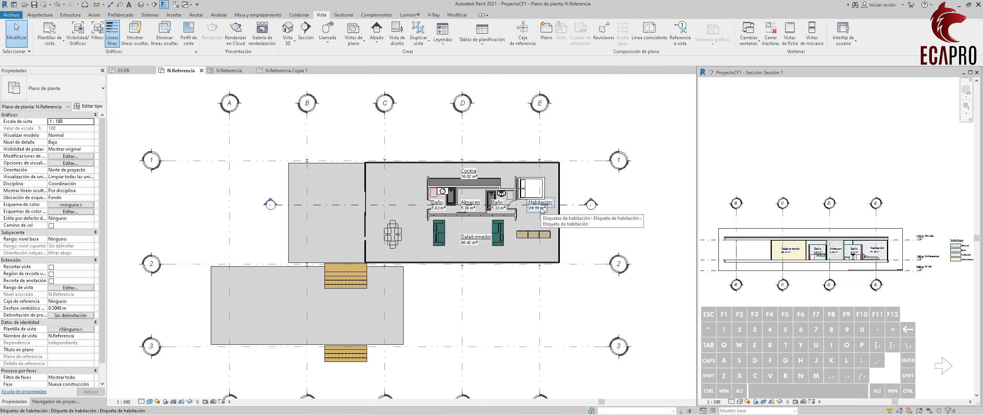
# Duplicate the Sección 1 view.
pyautogui.scroll(1, 816, 255)
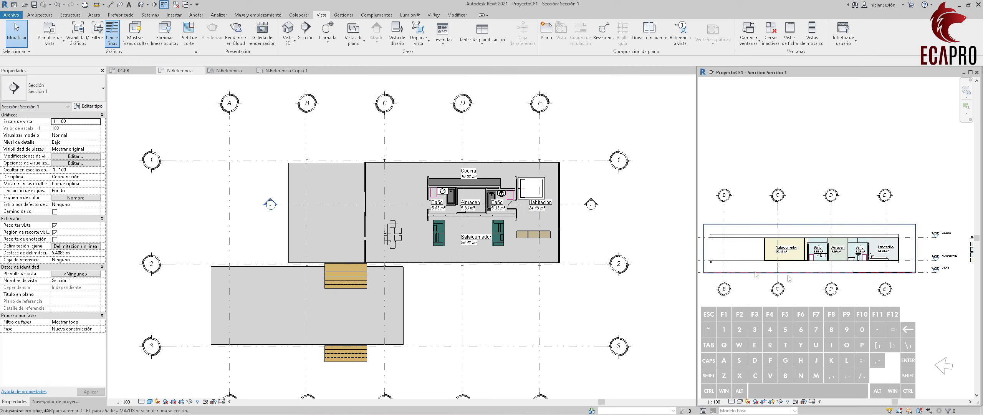
pyautogui.click(56, 401)
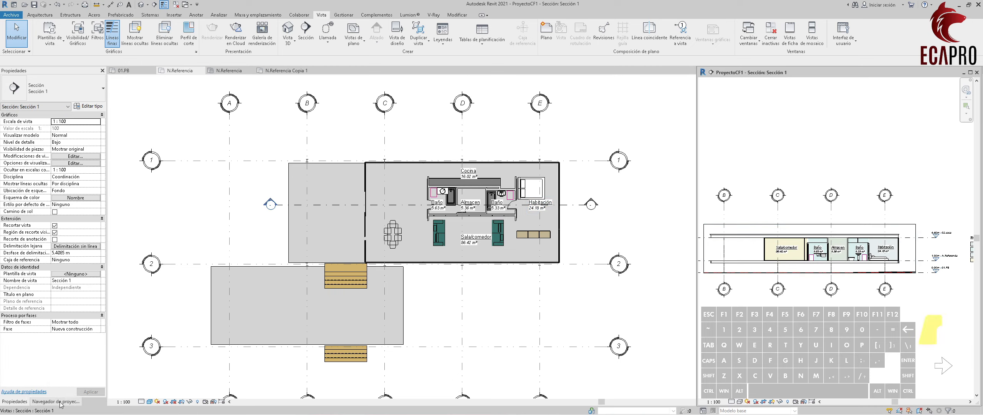
pyautogui.click(11, 146)
pyautogui.rightClick(33, 153)
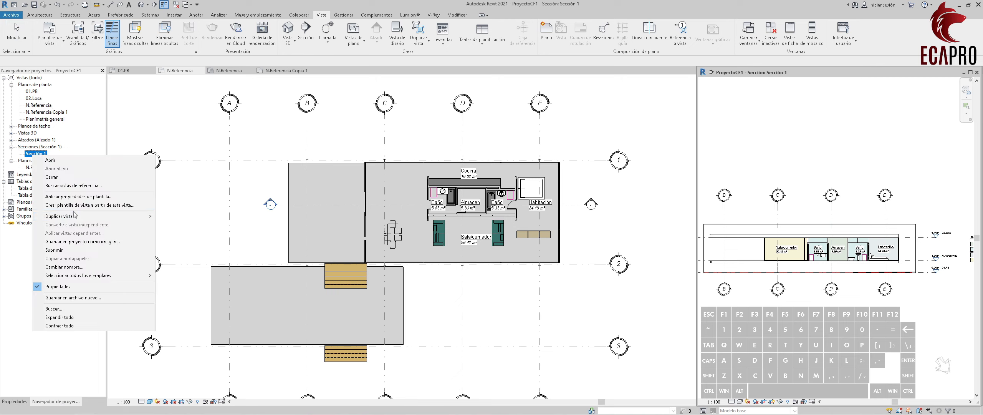
pyautogui.moveTo(115, 217)
pyautogui.click(172, 219)
# Reopen the original Sección 1 view and set its color scheme to (ninguno).
pyautogui.doubleClick(37, 153)
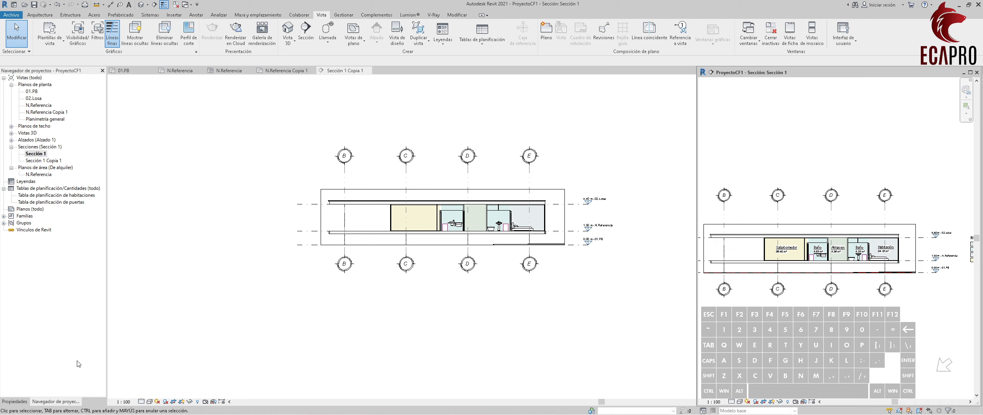
pyautogui.click(15, 402)
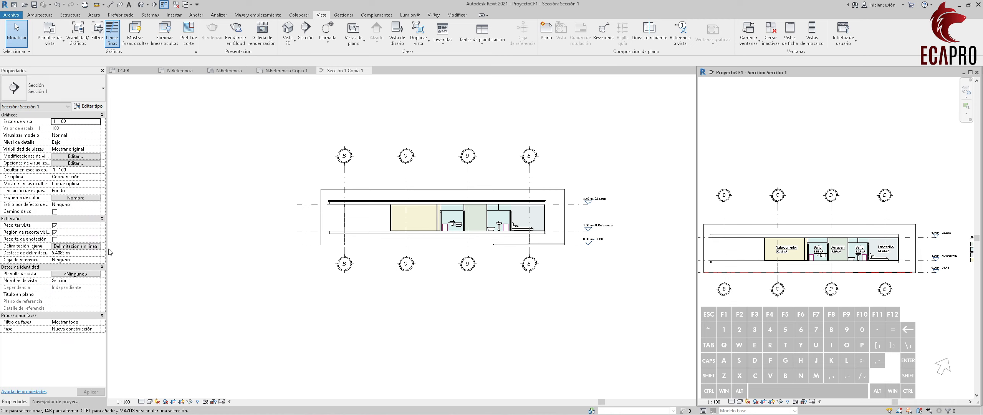
pyautogui.click(72, 198)
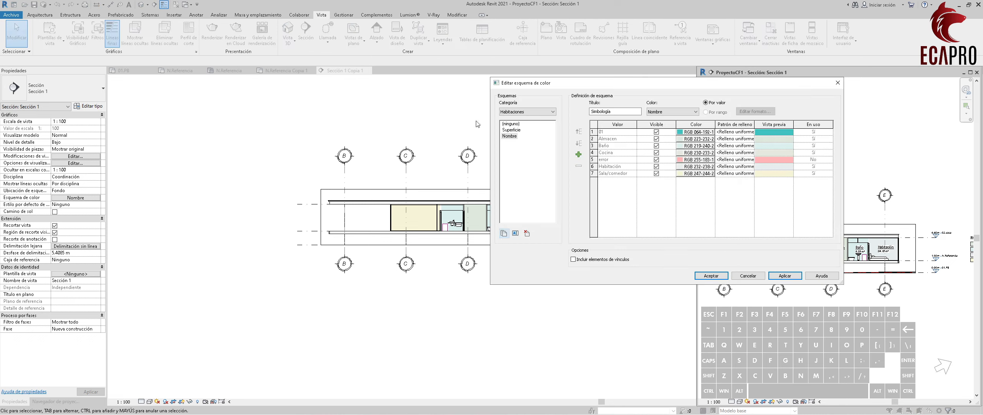
pyautogui.click(510, 123)
pyautogui.click(710, 276)
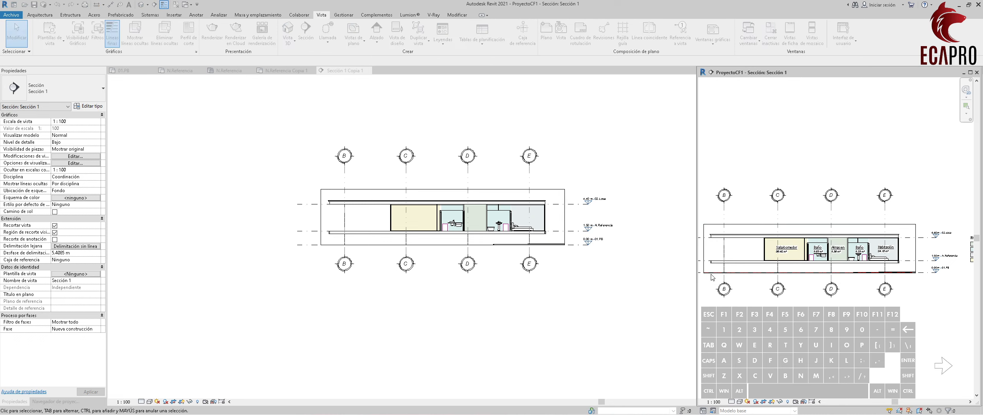
# Delete the color fill legend beside the building in Sección 1.
pyautogui.scroll(1, 843, 273)
pyautogui.click(806, 156)
pyautogui.scroll(-1, 818, 291)
pyautogui.scroll(-1, 819, 291)
pyautogui.scroll(1, 794, 280)
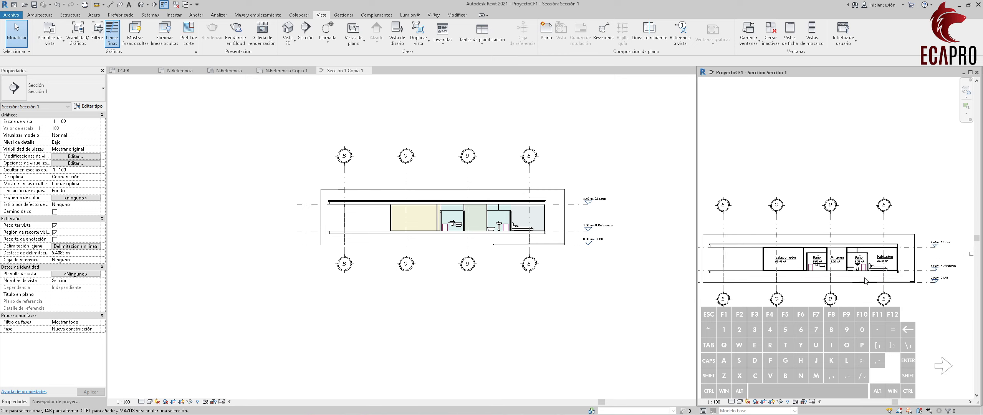
pyautogui.moveTo(864, 277); pyautogui.dragTo(858, 300, button='middle')
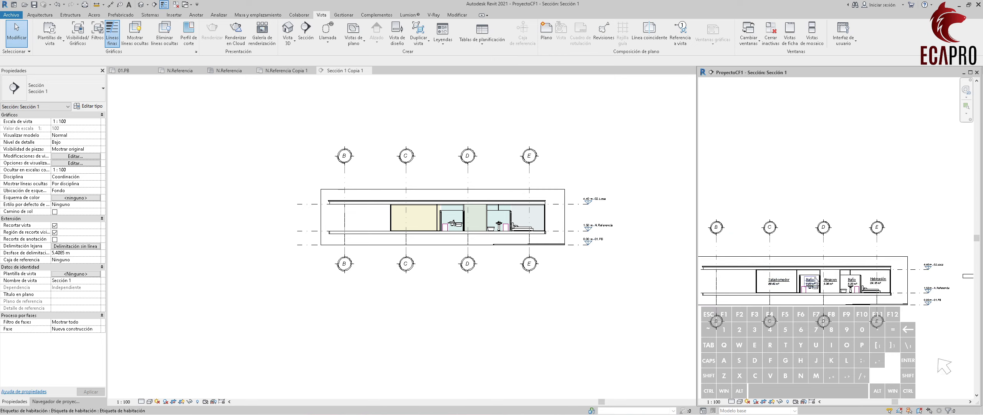
pyautogui.moveTo(933, 303); pyautogui.dragTo(805, 300, button='middle')
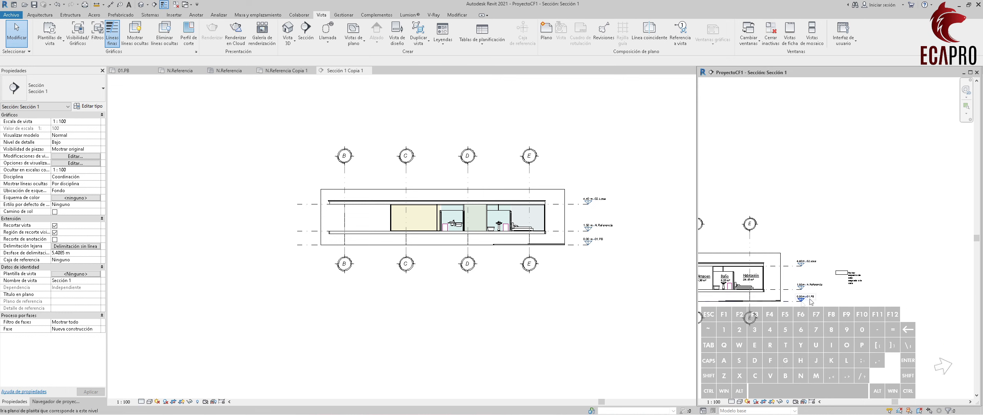
pyautogui.click(850, 282)
pyautogui.press('Delete')
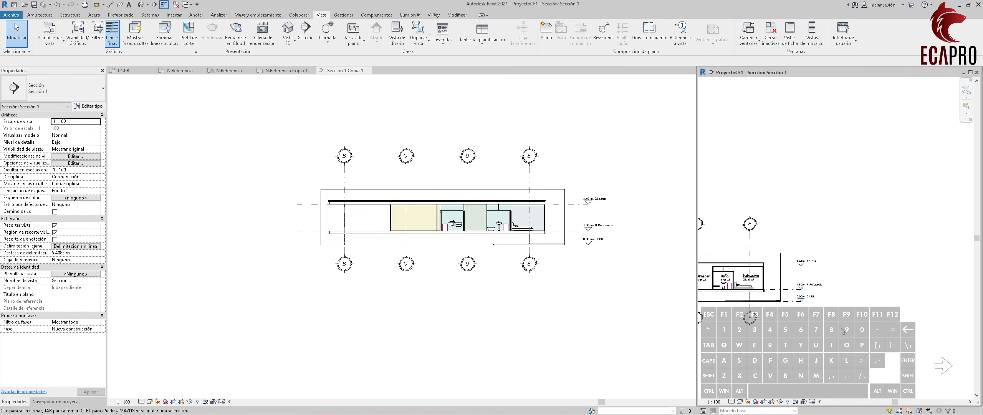
# Tag all untagged rooms in the Sección 1 Copia 1 view using the Etiquetas de habitación category.
pyautogui.scroll(3, 487, 222)
pyautogui.moveTo(486, 222); pyautogui.dragTo(490, 262, button='middle')
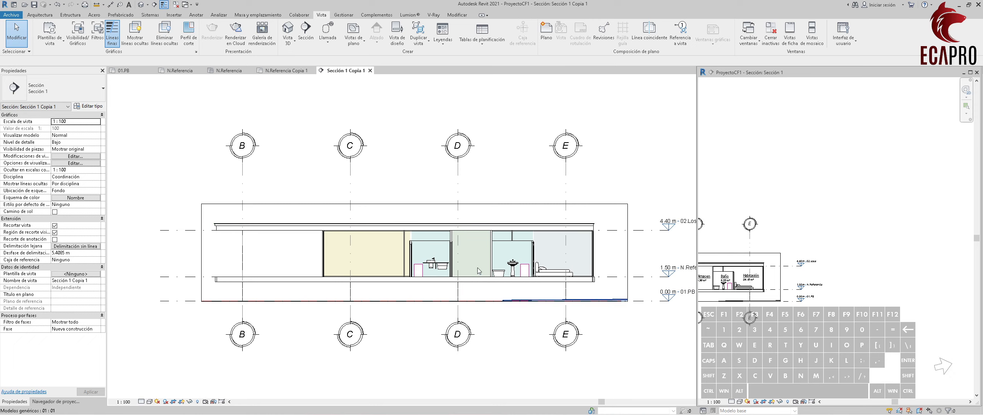
pyautogui.click(444, 154)
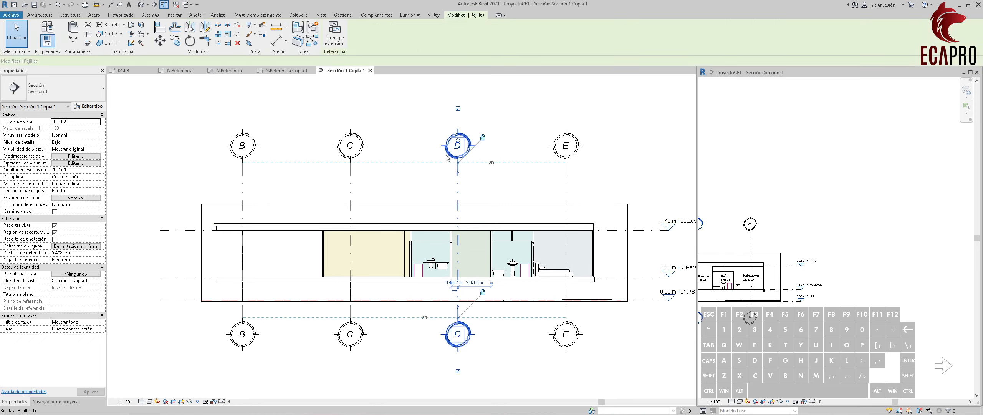
pyautogui.press('Escape')
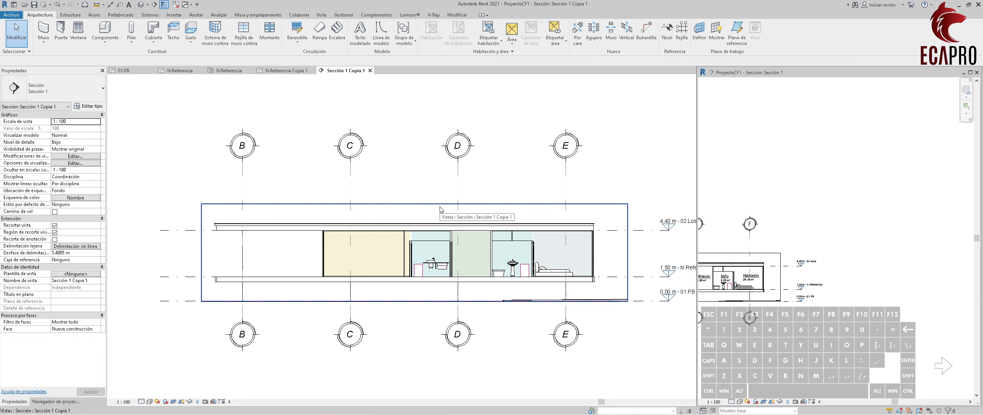
pyautogui.click(197, 15)
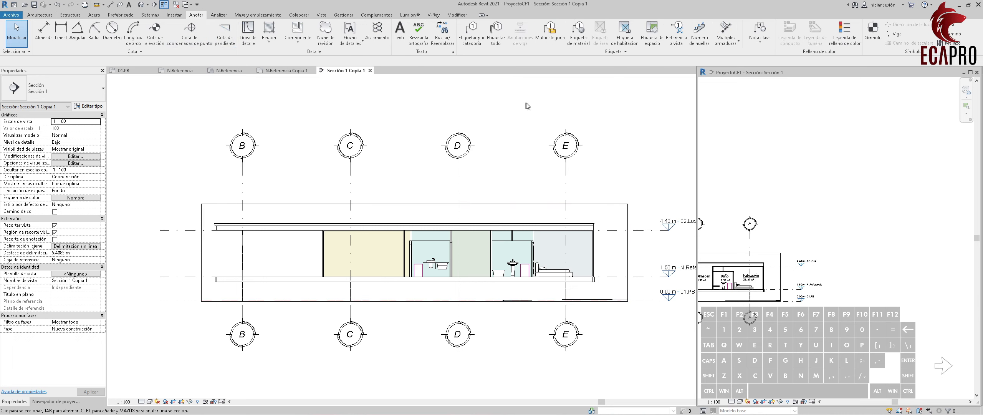
pyautogui.click(496, 33)
pyautogui.click(423, 198)
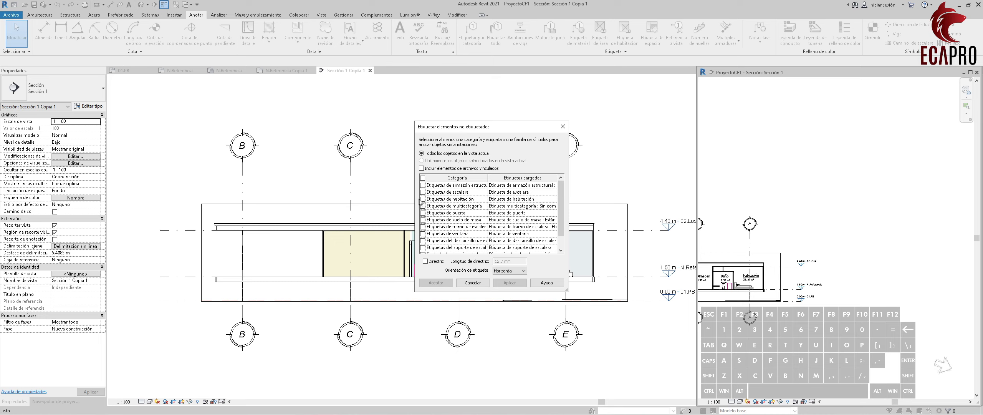
pyautogui.click(510, 283)
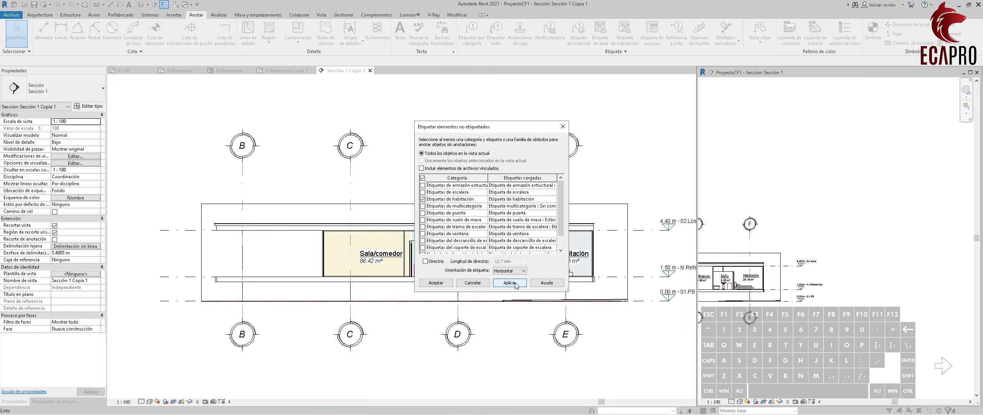
pyautogui.click(436, 282)
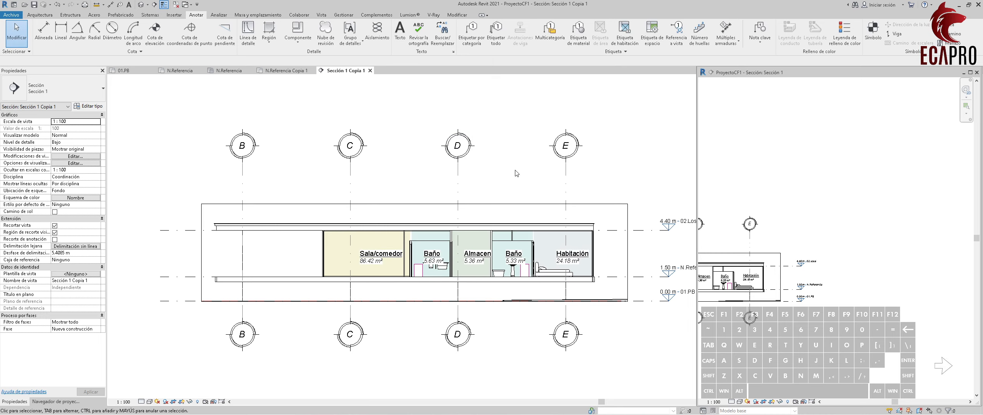
pyautogui.scroll(-2, 520, 184)
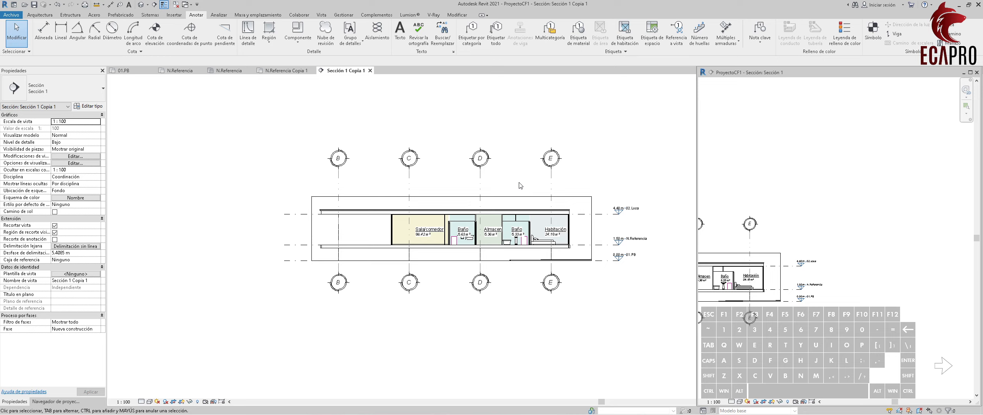